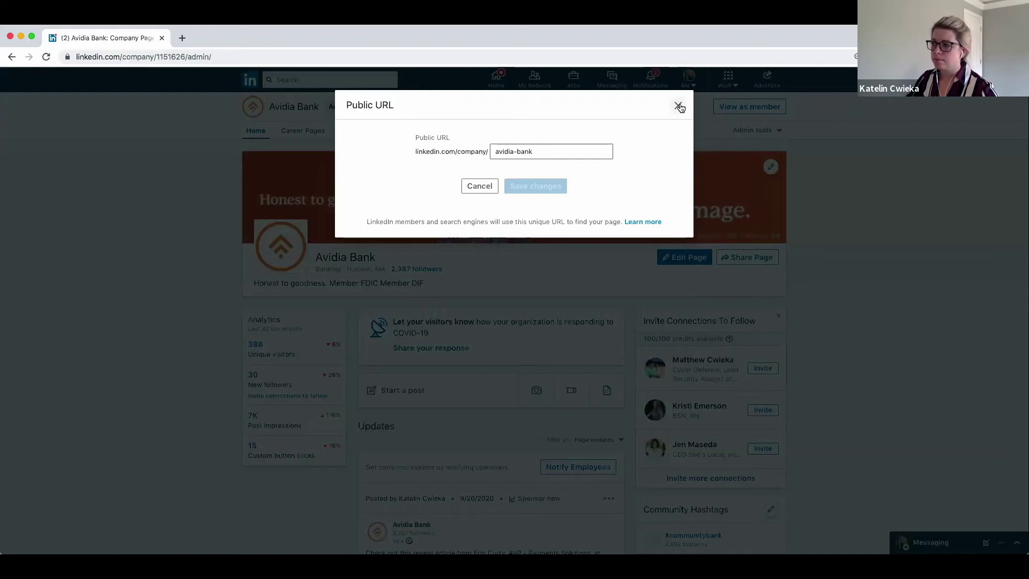
Close the Public URL dialog and look over the company page's analytics, post area and updates.
{"action": "left_click", "coordinate": [678, 106]}
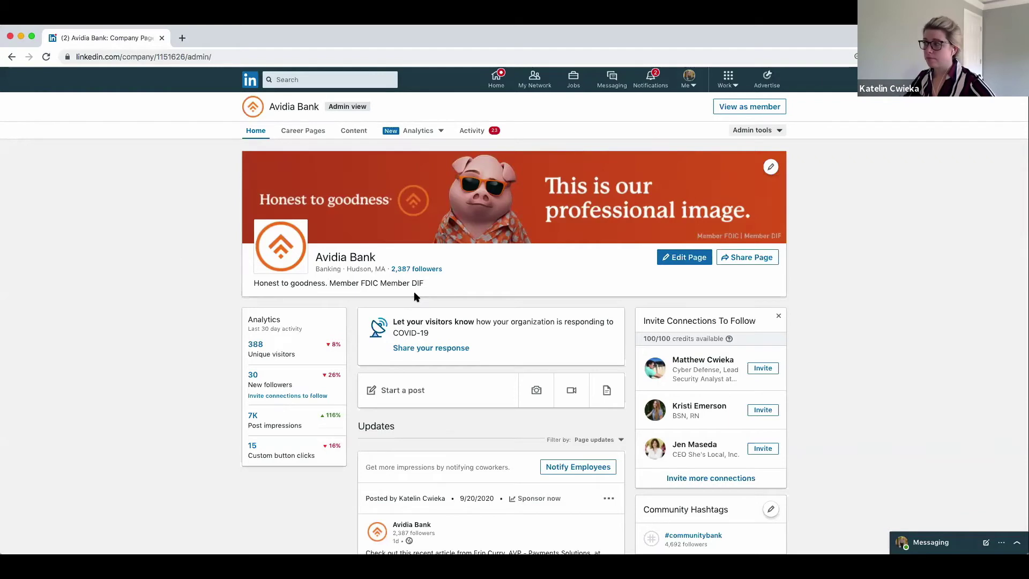
{"action": "scroll", "coordinate": [416, 297], "scroll_direction": "down", "scroll_amount": 1}
{"action": "scroll", "coordinate": [415, 293], "scroll_direction": "down", "scroll_amount": 1}
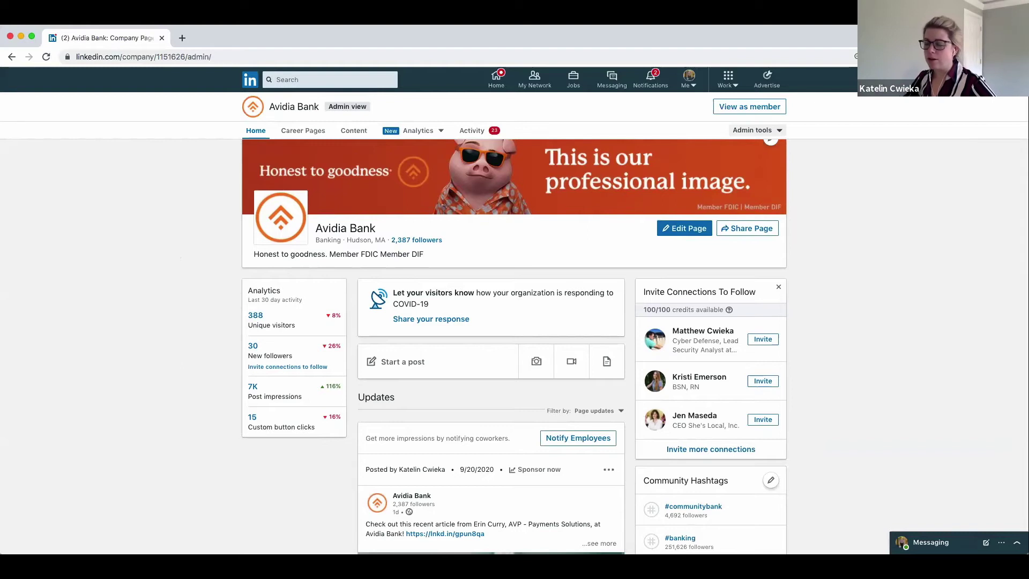
{"action": "scroll", "coordinate": [325, 375], "scroll_direction": "down", "scroll_amount": 3}
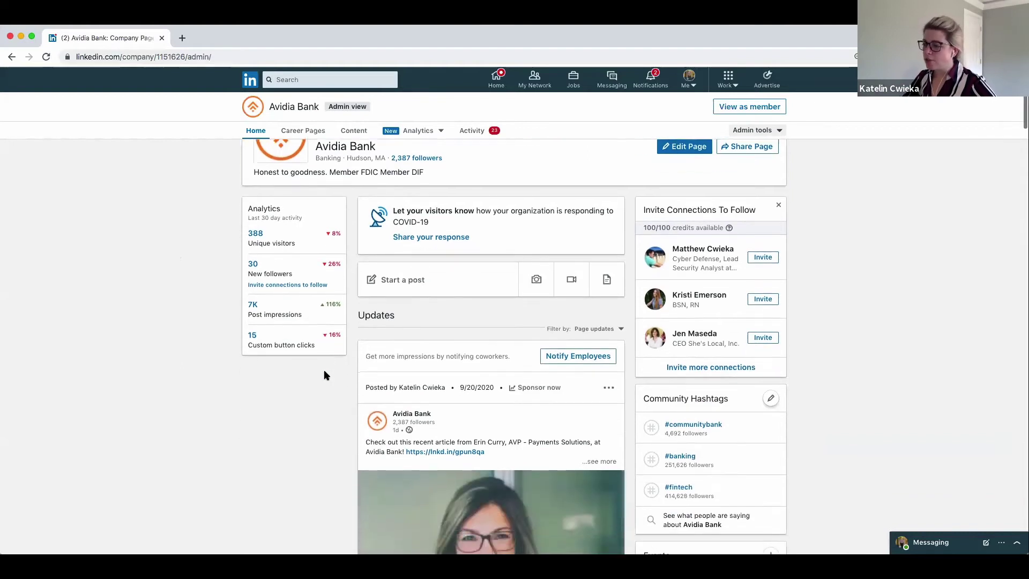
{"action": "scroll", "coordinate": [325, 375], "scroll_direction": "down", "scroll_amount": 1}
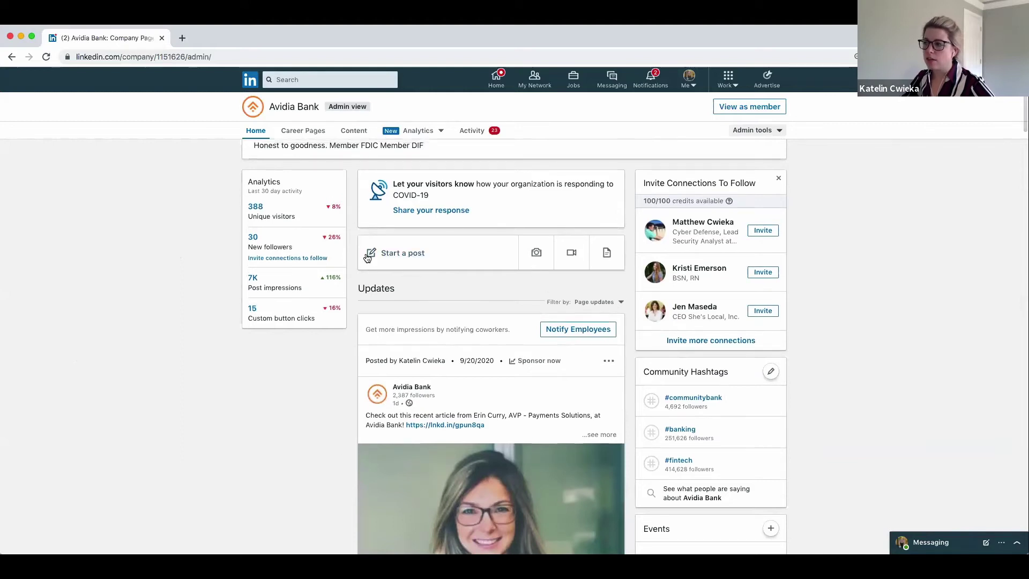
{"action": "scroll", "coordinate": [381, 266], "scroll_direction": "up", "scroll_amount": 5}
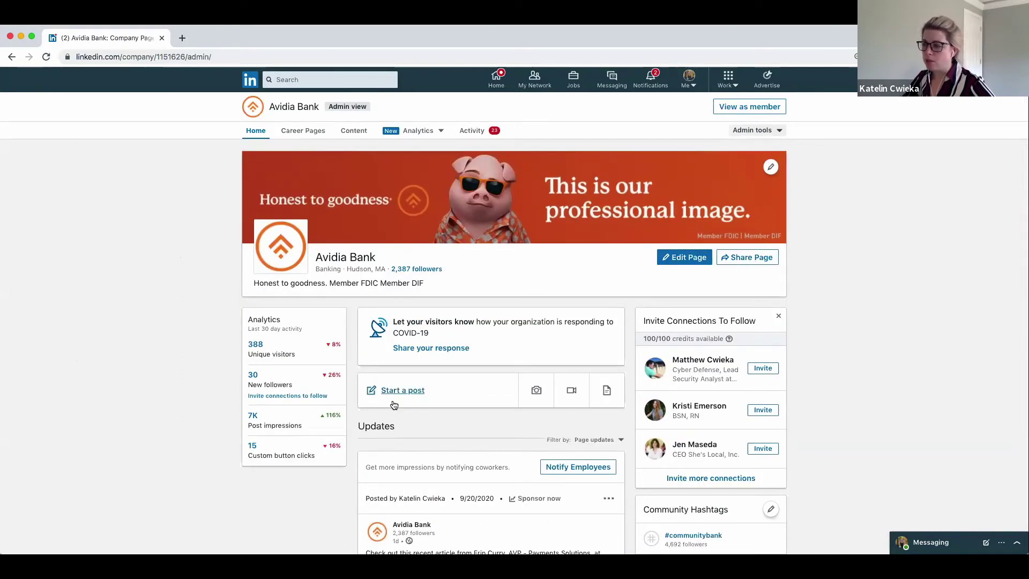
Start a new post for the company page and review its visibility options, leaving it set to Anyone.
{"action": "left_click", "coordinate": [395, 395]}
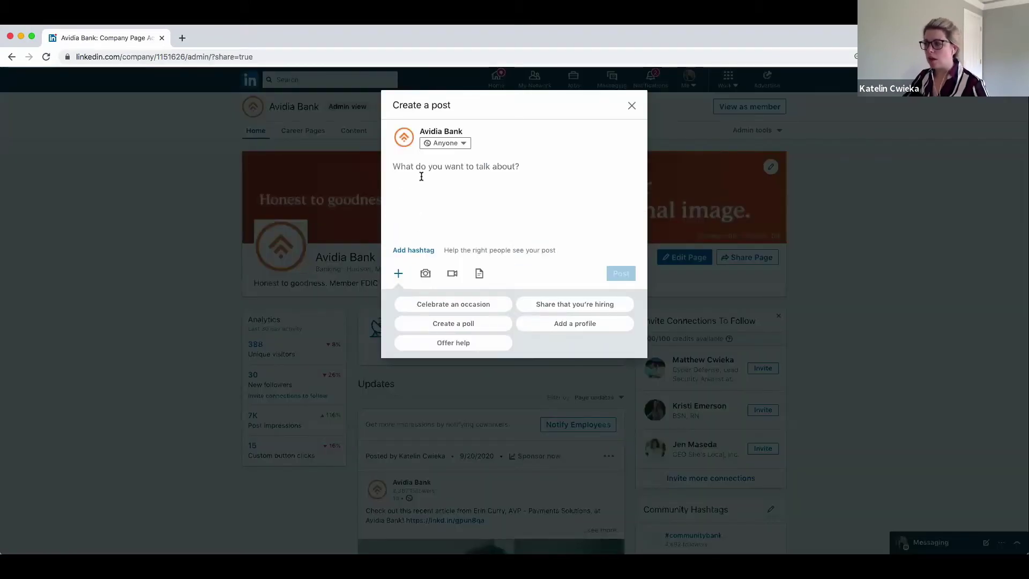
{"action": "left_click", "coordinate": [451, 144]}
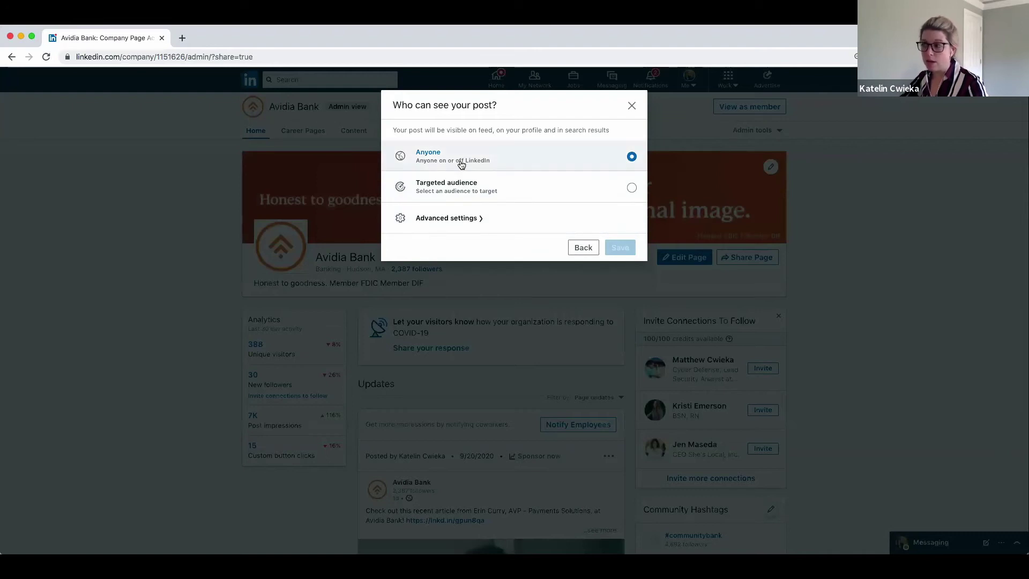
{"action": "left_click", "coordinate": [581, 247]}
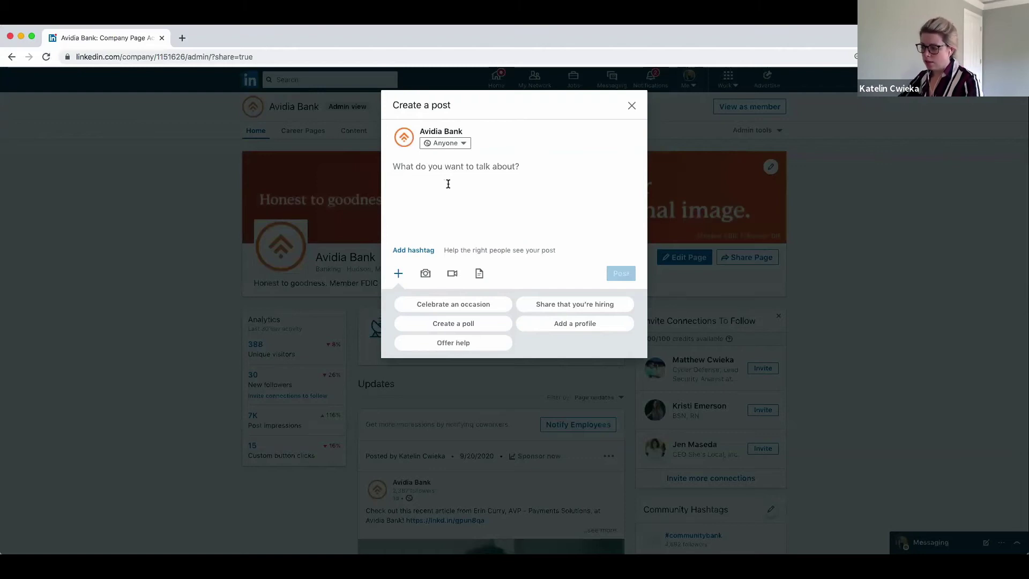
Write the post text "Adding a new post - check out our new checking accounts" and start a new line.
{"action": "type", "text": "Adding a"}
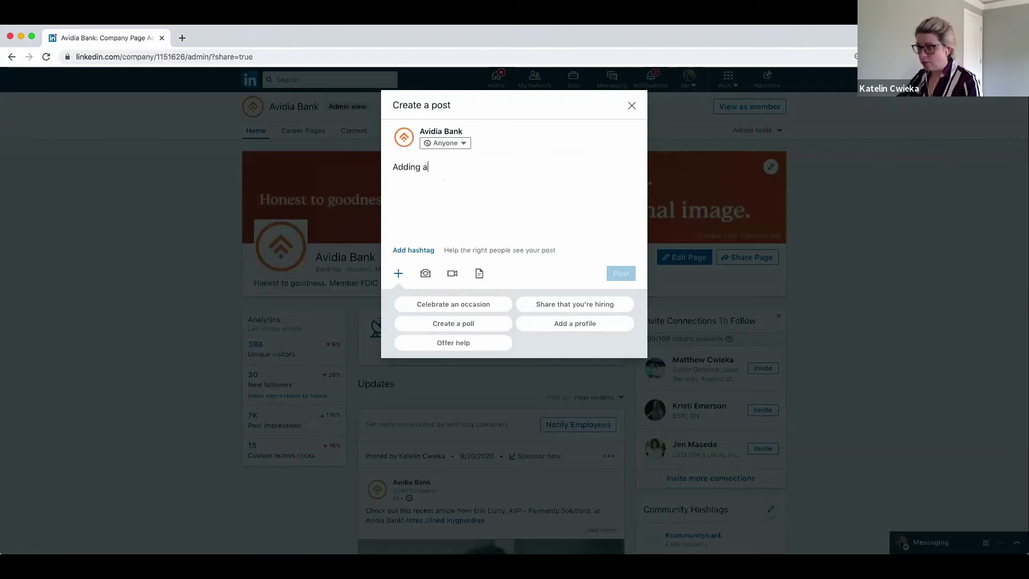
{"action": "type", "text": " new post - chec"}
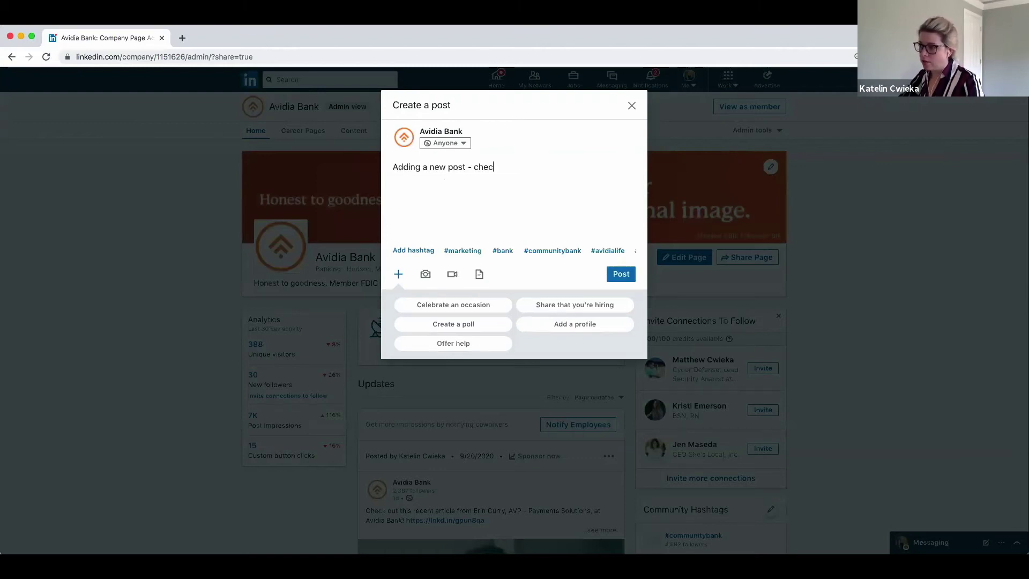
{"action": "type", "text": "k out our new checking accounts"}
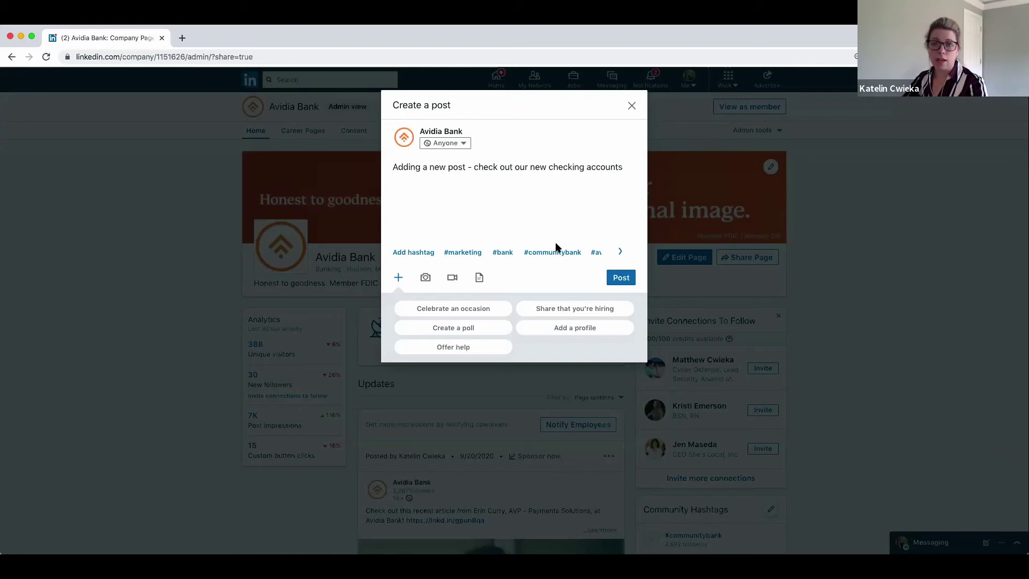
{"action": "key", "text": "Return"}
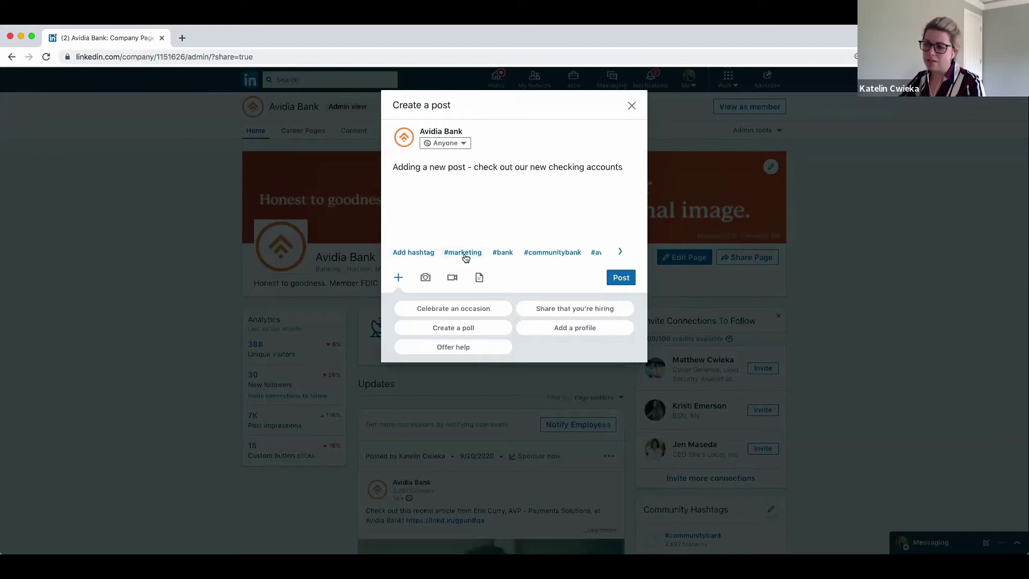
Browse the suggested hashtags and add "#finance #banking #communitybank #budget" below the post text.
{"action": "left_click", "coordinate": [617, 252]}
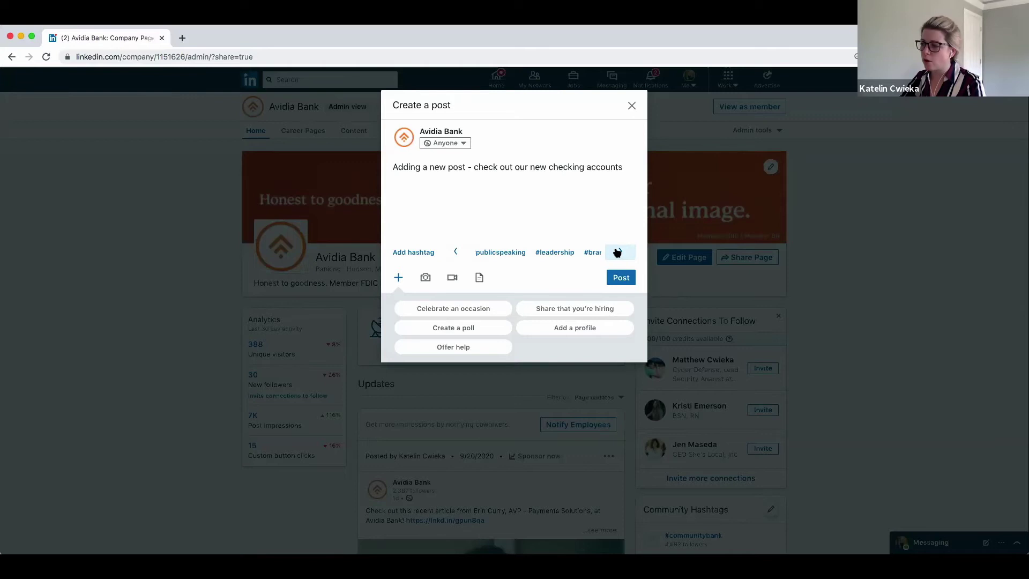
{"action": "left_click", "coordinate": [617, 252]}
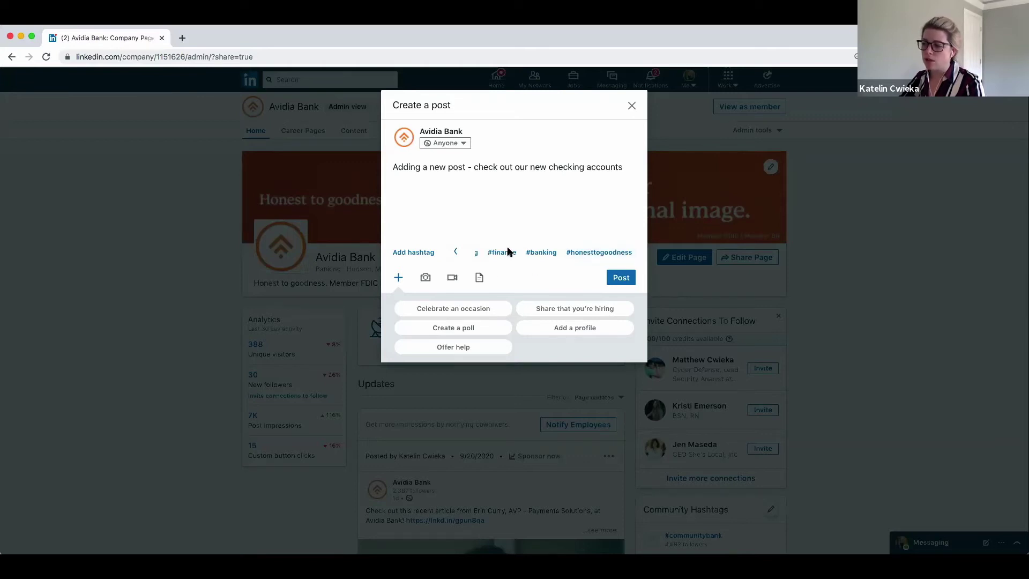
{"action": "left_click", "coordinate": [443, 187]}
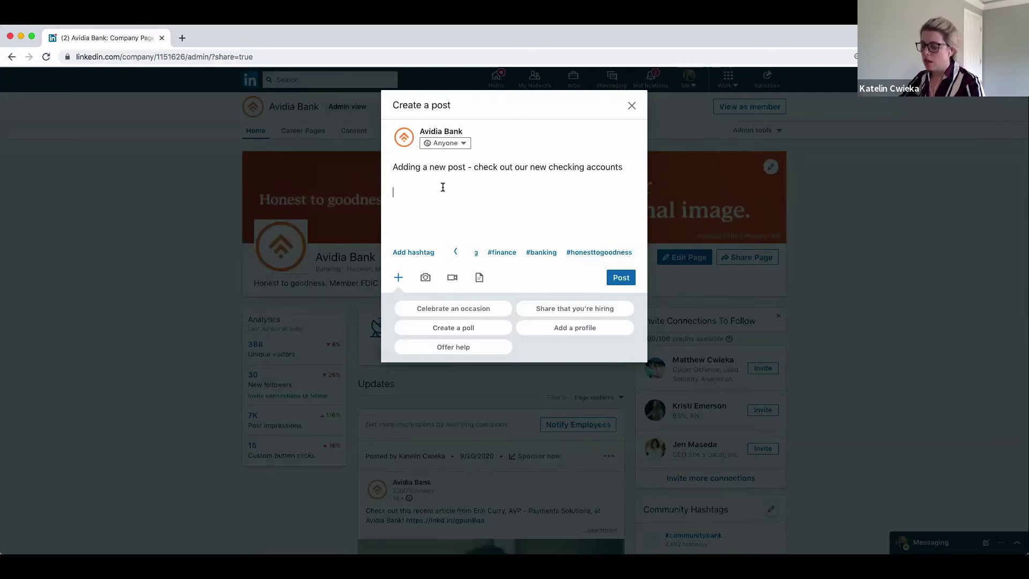
{"action": "type", "text": "#"}
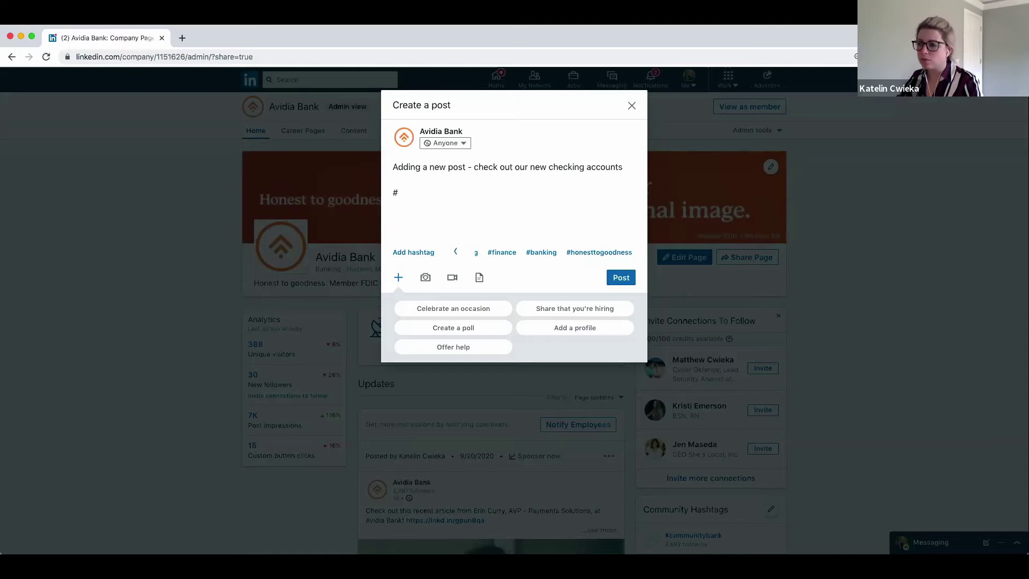
{"action": "type", "text": "finance "}
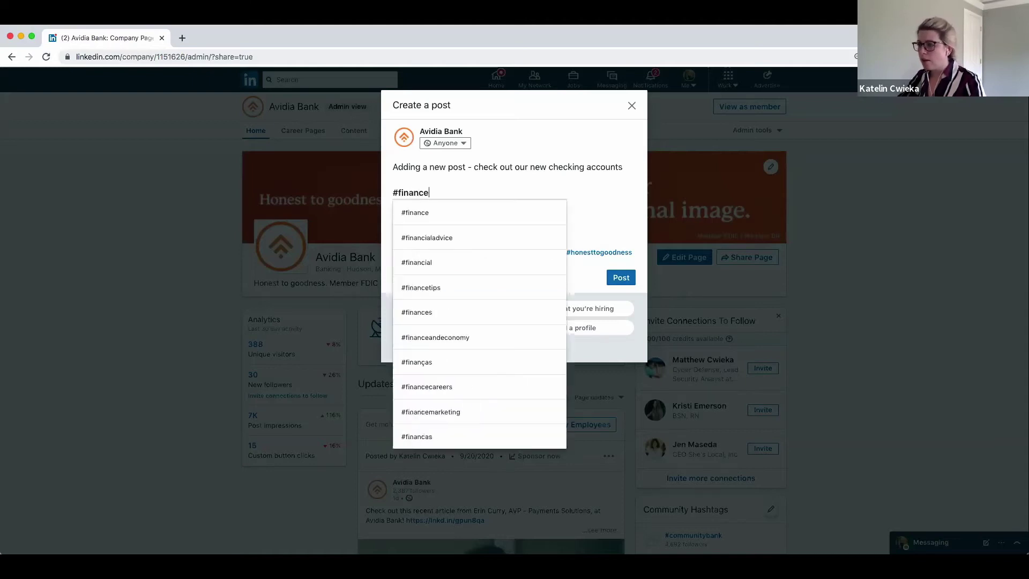
{"action": "type", "text": "#"}
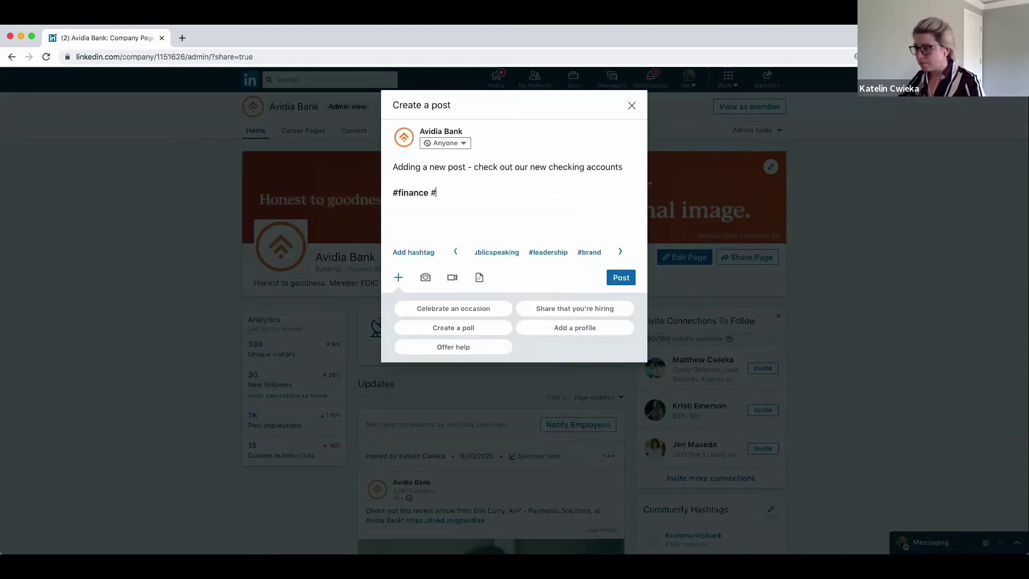
{"action": "type", "text": "banking #com"}
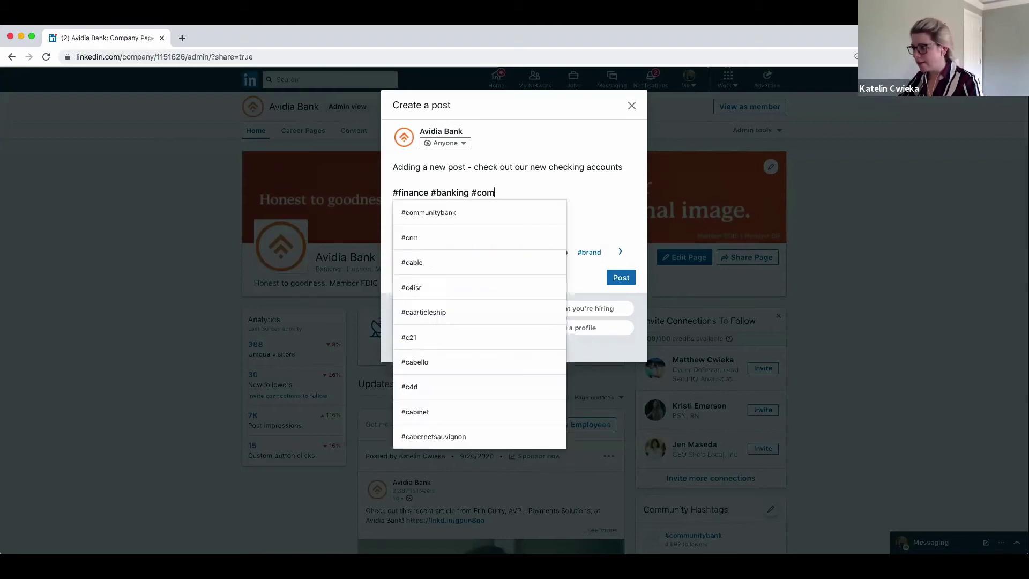
{"action": "type", "text": "munitybank #"}
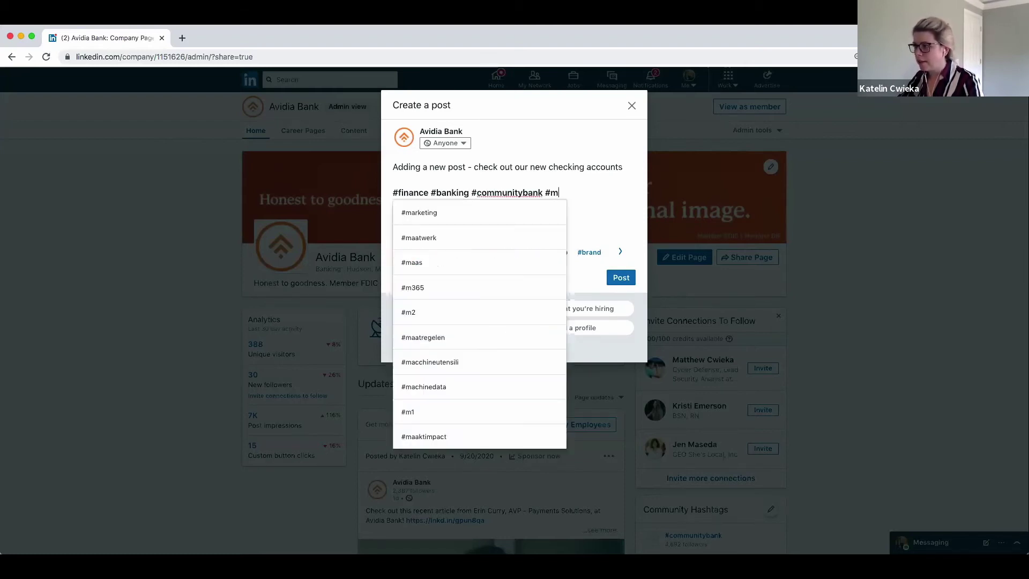
{"action": "type", "text": "budget"}
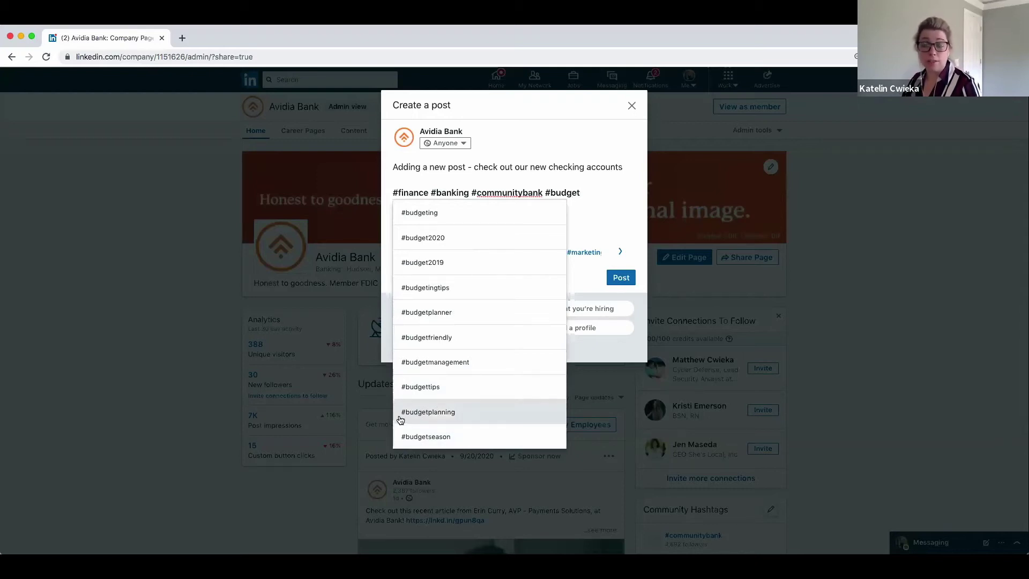
Delete the hashtag line and the remaining text from the post draft.
{"action": "left_click_drag", "start_coordinate": [605, 192], "coordinate": [391, 195]}
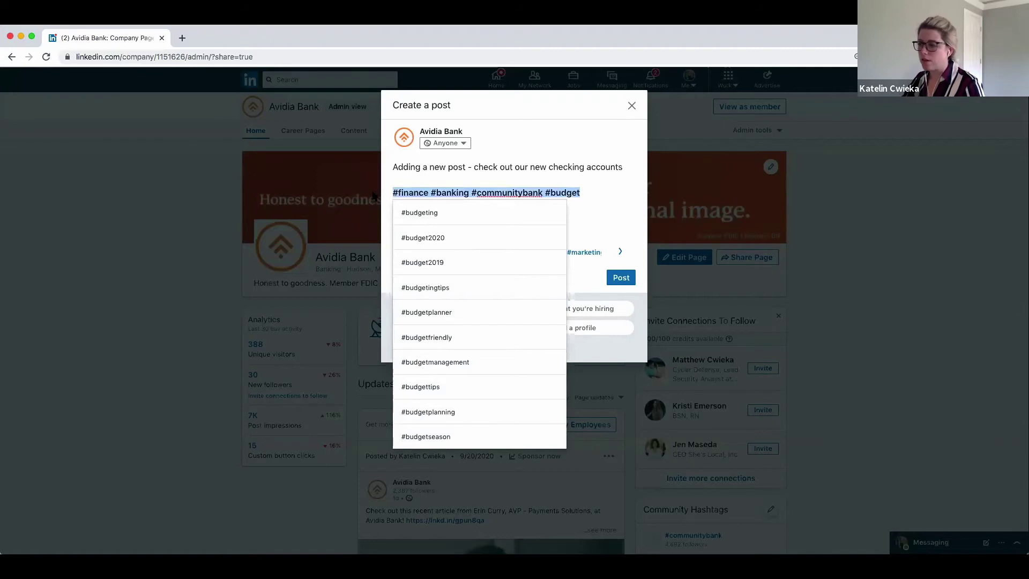
{"action": "key", "text": "BackSpace"}
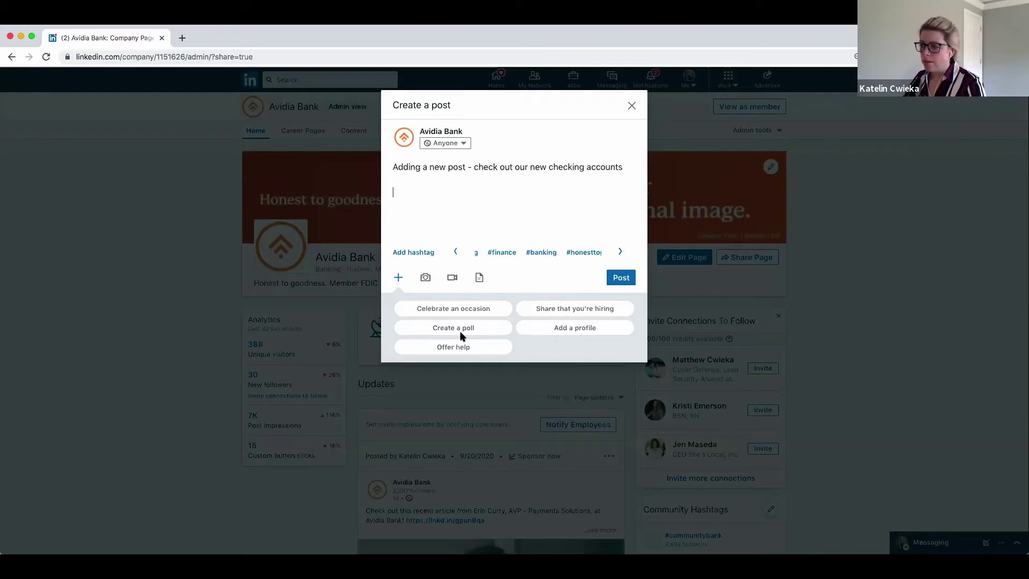
{"action": "left_click_drag", "start_coordinate": [634, 167], "coordinate": [381, 164]}
{"action": "key", "text": "BackSpace"}
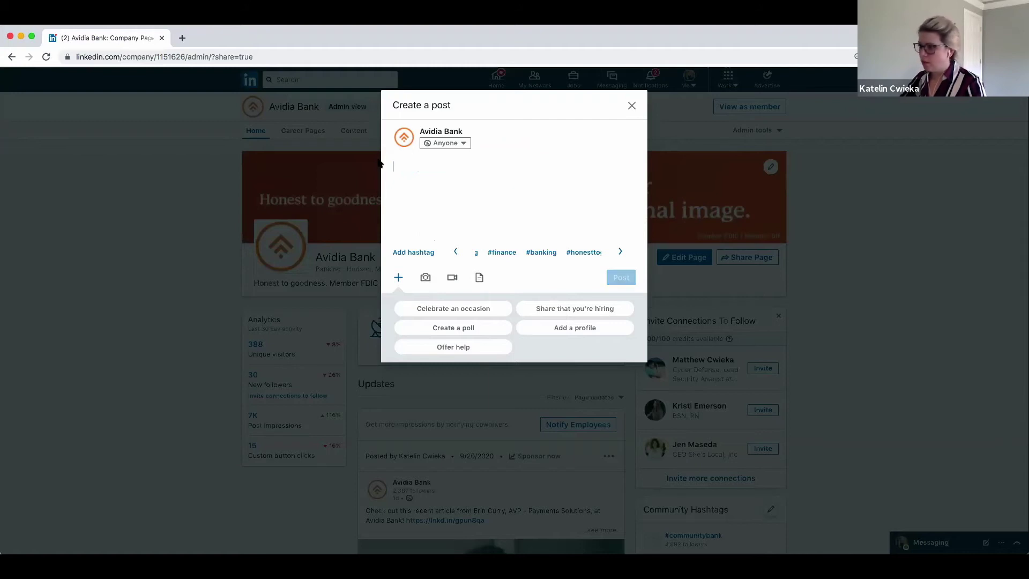
Start a poll in the post with the question "How does your back to school shopping look like?".
{"action": "left_click", "coordinate": [469, 330]}
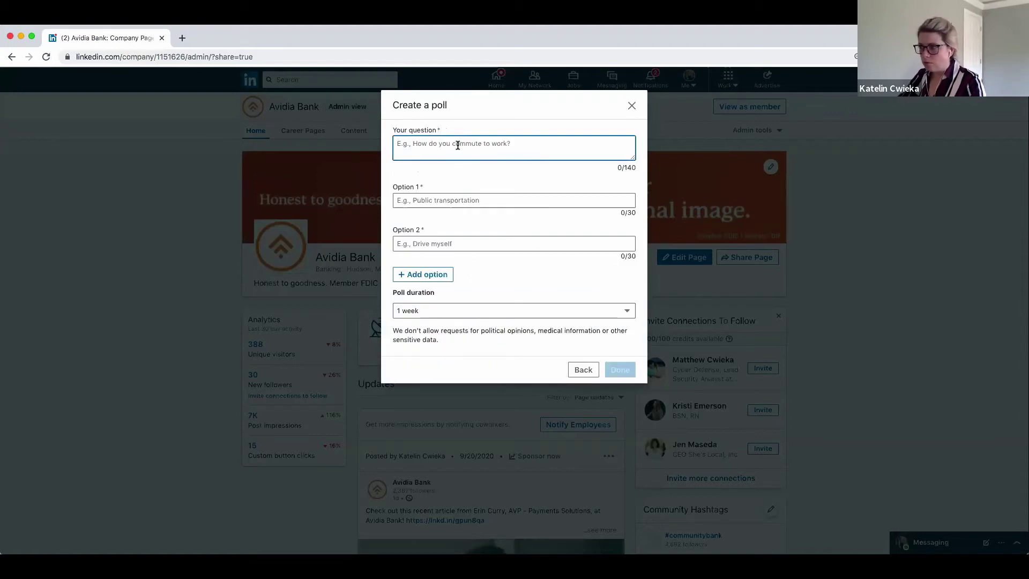
{"action": "type", "text": "How"}
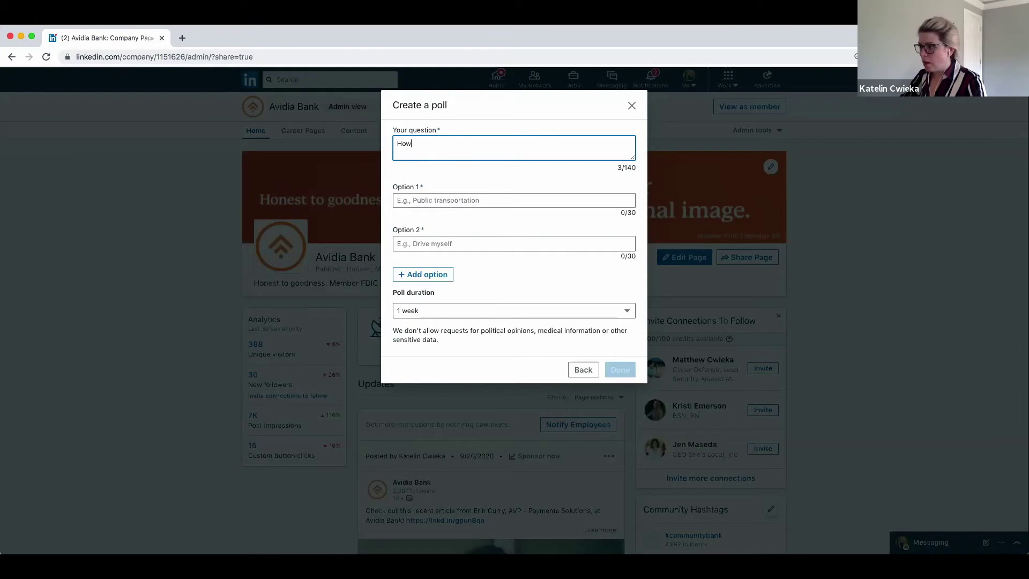
{"action": "type", "text": " does your "}
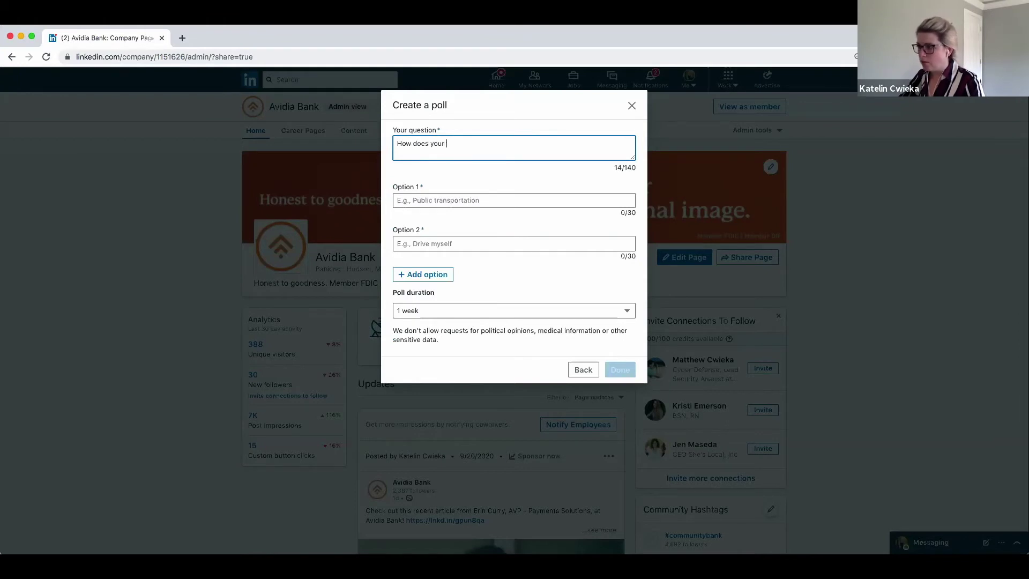
{"action": "type", "text": "back to school s"}
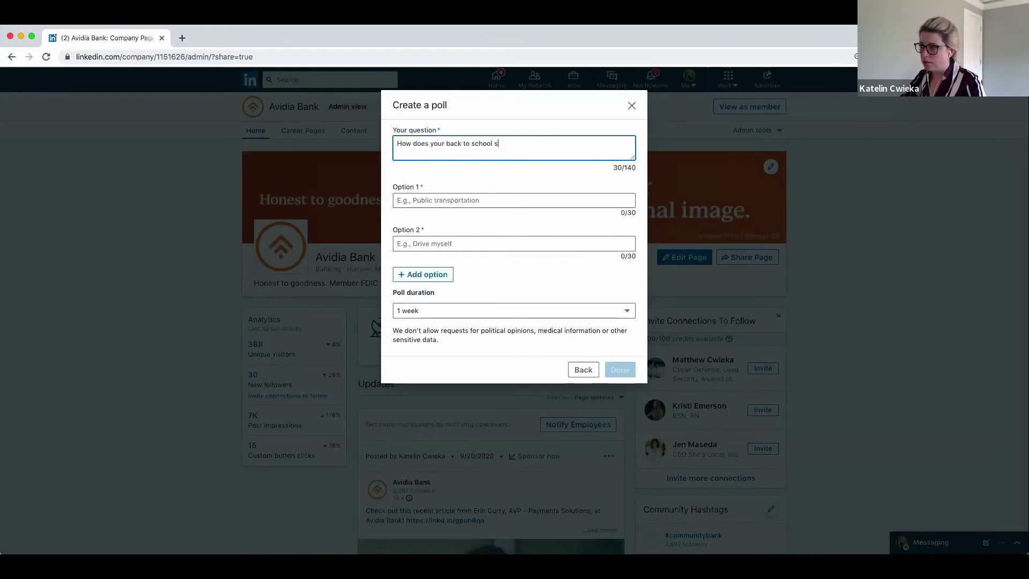
{"action": "type", "text": "hopping look like?"}
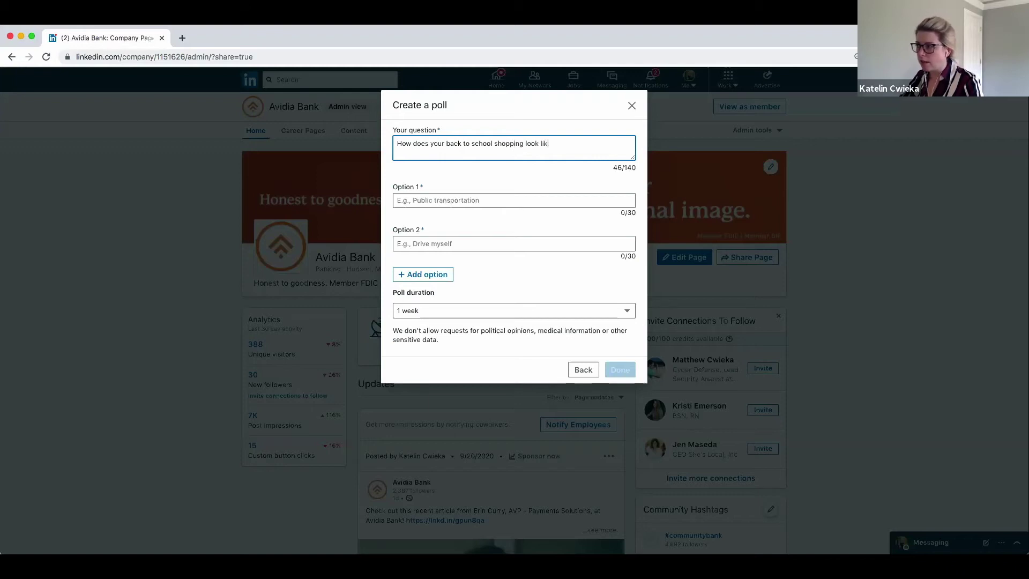
Review the poll's answer option fields and the available poll durations, keeping 1 week.
{"action": "left_click", "coordinate": [456, 200]}
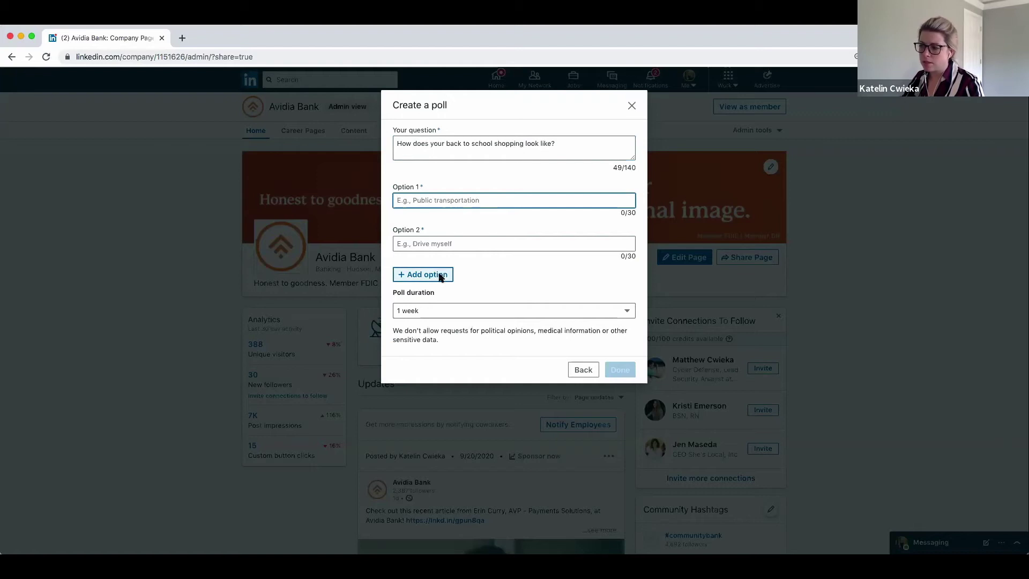
{"action": "left_click", "coordinate": [464, 308]}
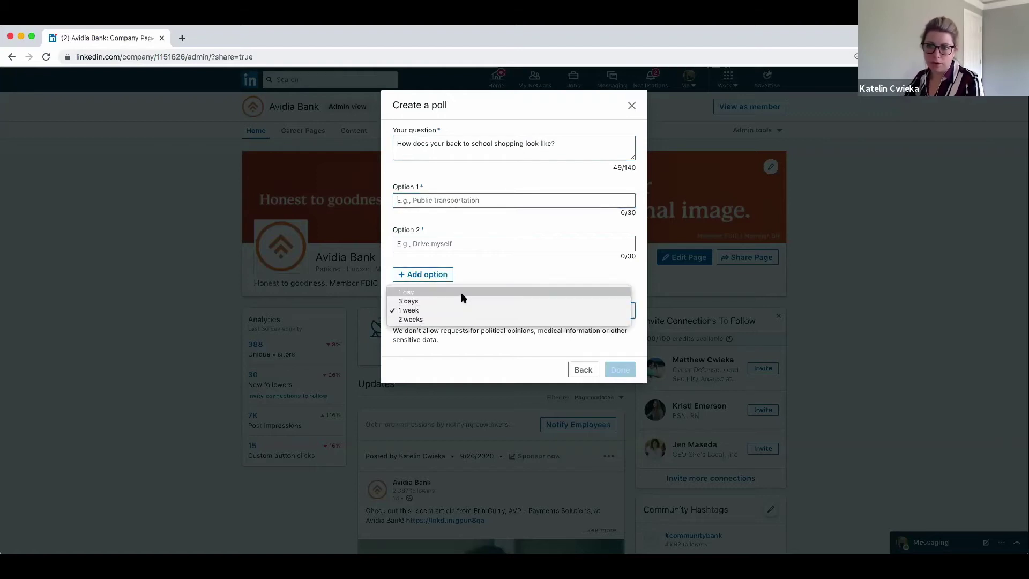
{"action": "left_click", "coordinate": [515, 353]}
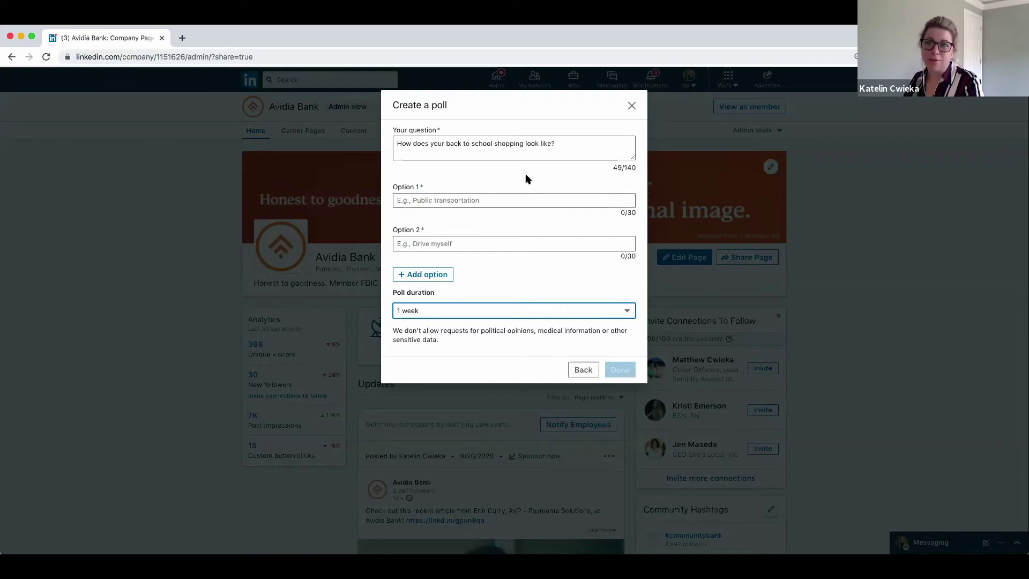
Clear the poll question and close the poll dialog without posting.
{"action": "left_click_drag", "start_coordinate": [571, 143], "coordinate": [381, 146]}
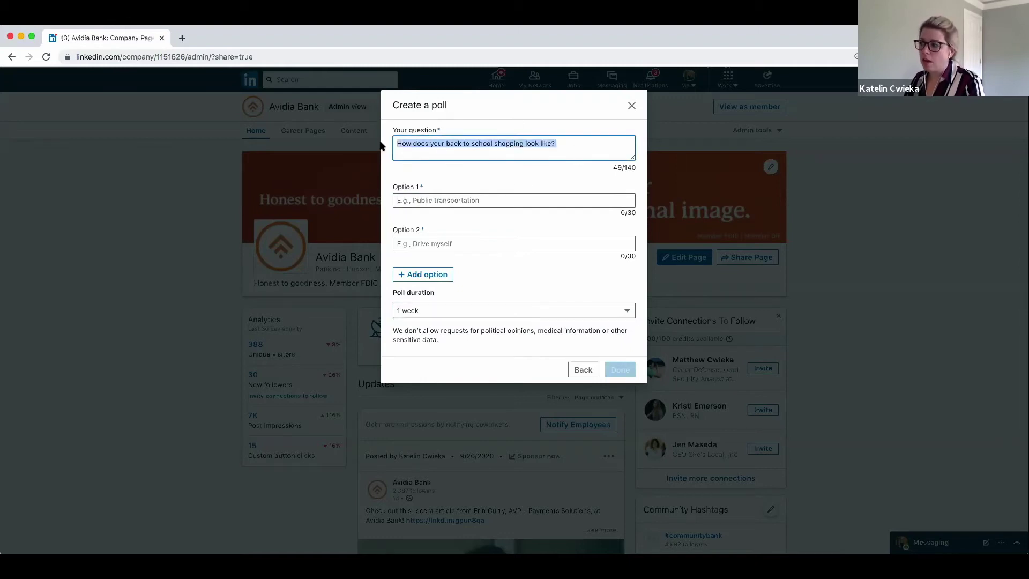
{"action": "key", "text": "BackSpace"}
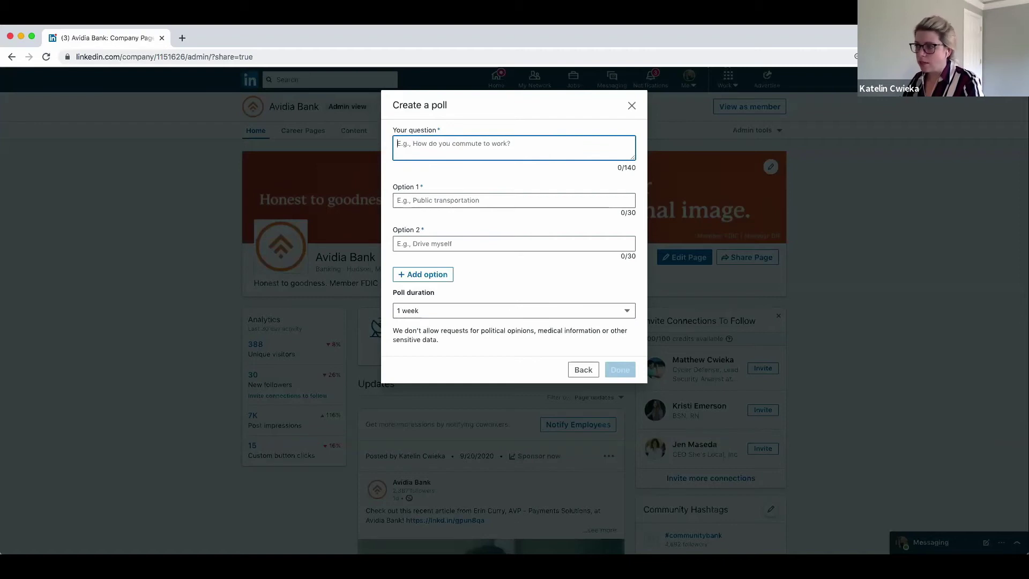
{"action": "left_click", "coordinate": [631, 104]}
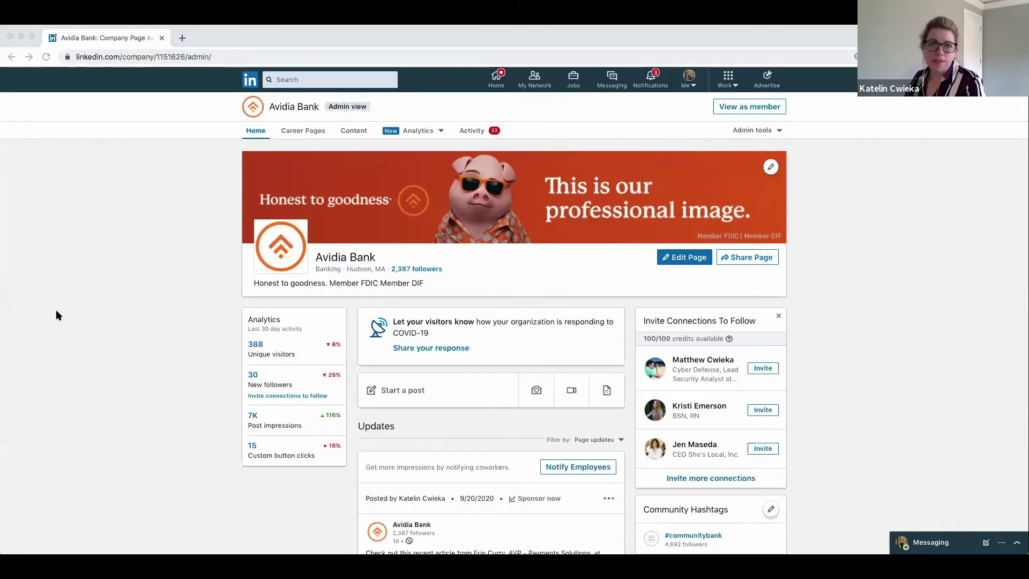
Expand the full text of the 9/20/2020 update on the company page to show its hashtags.
{"action": "scroll", "coordinate": [104, 295], "scroll_direction": "down", "scroll_amount": 3}
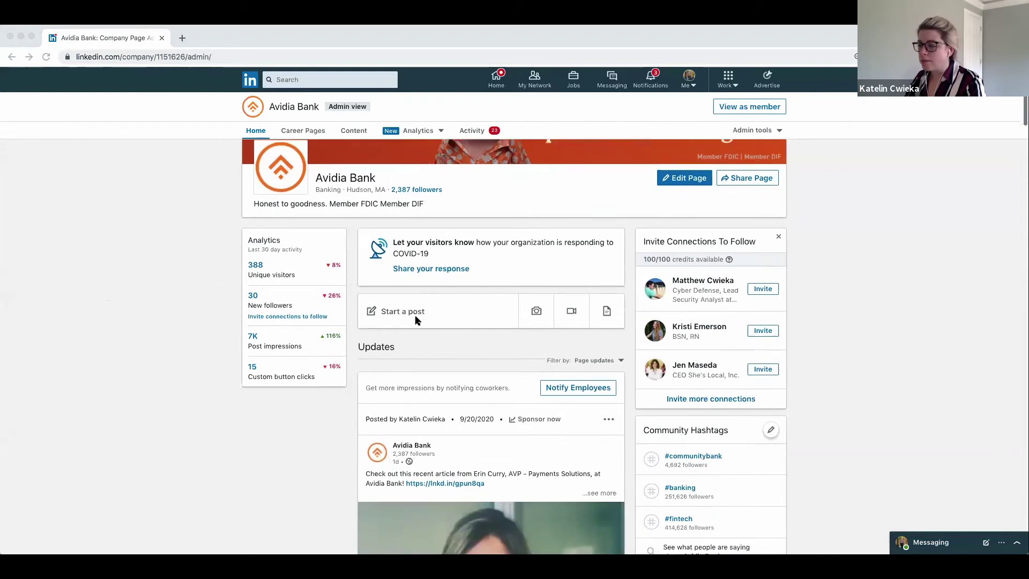
{"action": "scroll", "coordinate": [416, 320], "scroll_direction": "down", "scroll_amount": 3}
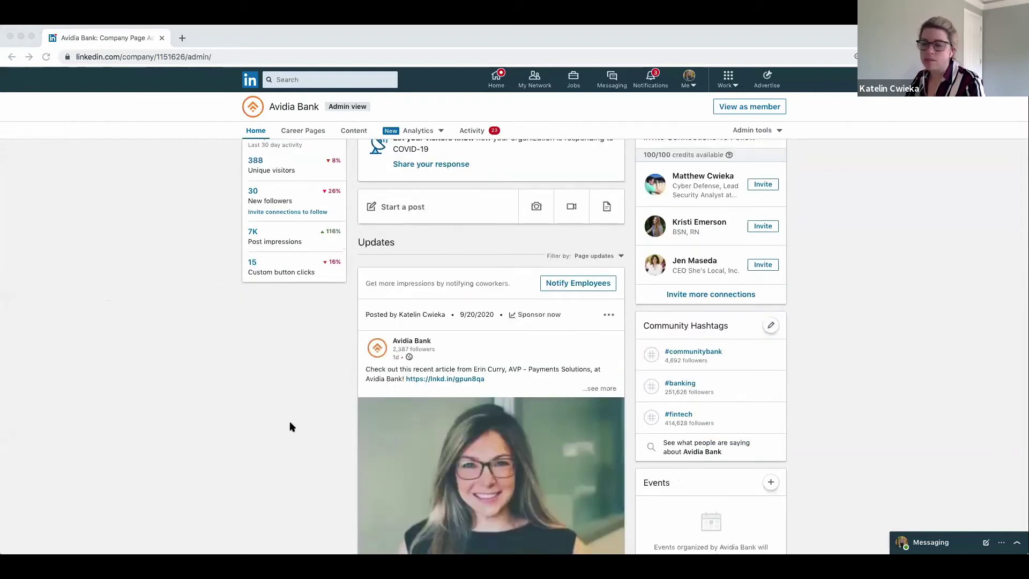
{"action": "scroll", "coordinate": [241, 396], "scroll_direction": "up", "scroll_amount": 1}
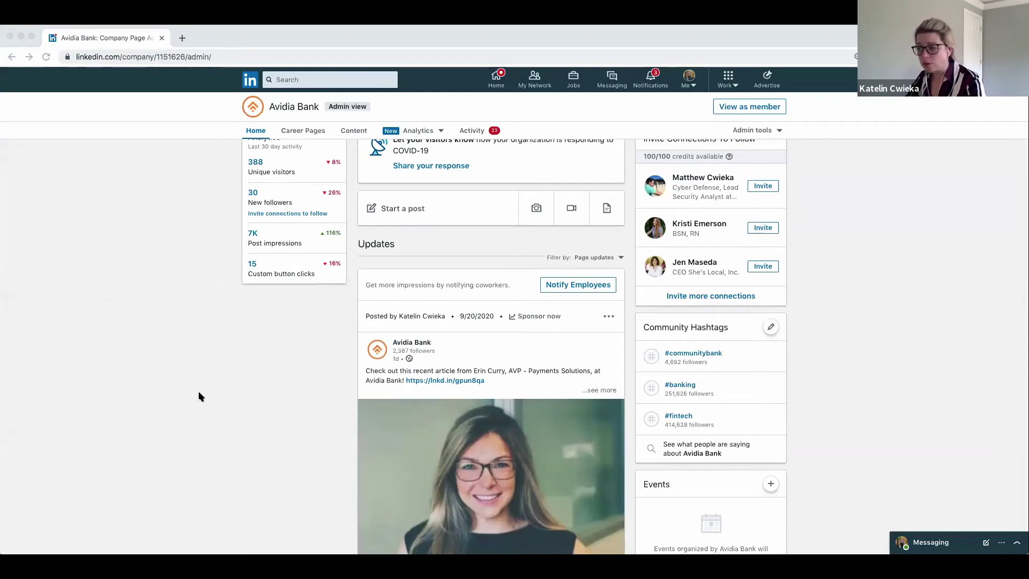
{"action": "scroll", "coordinate": [472, 395], "scroll_direction": "down", "scroll_amount": 5}
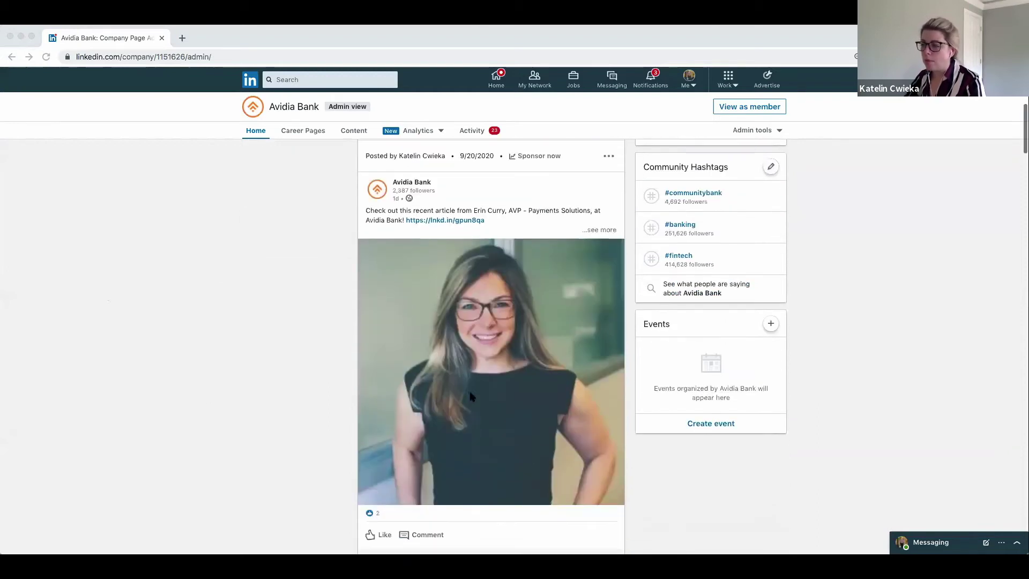
{"action": "left_click", "coordinate": [609, 231]}
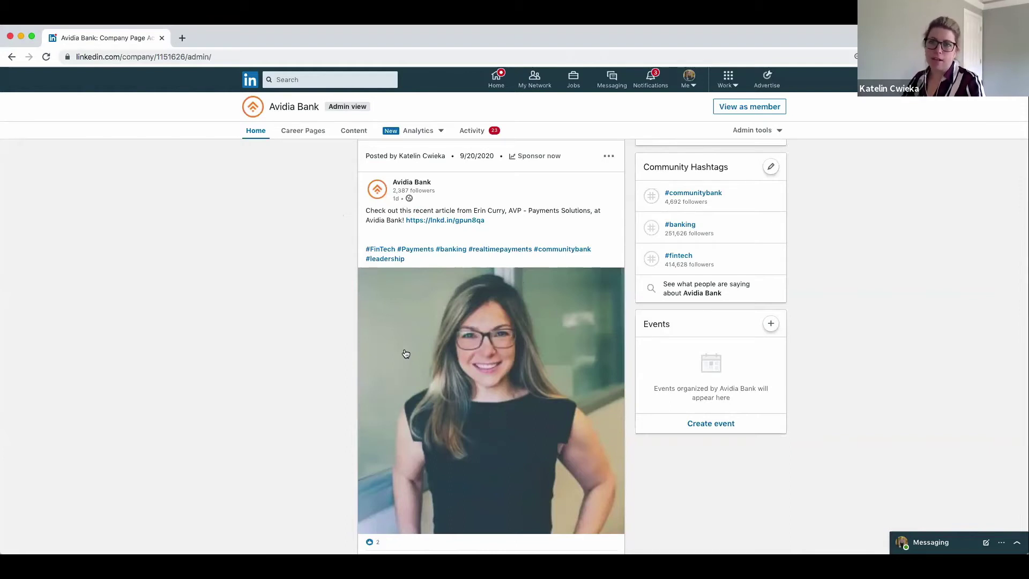
Look through the page's older updates, including the Casual for a Cause, podcast, employee welcome and Labor Day posts.
{"action": "scroll", "coordinate": [467, 311], "scroll_direction": "down", "scroll_amount": 4}
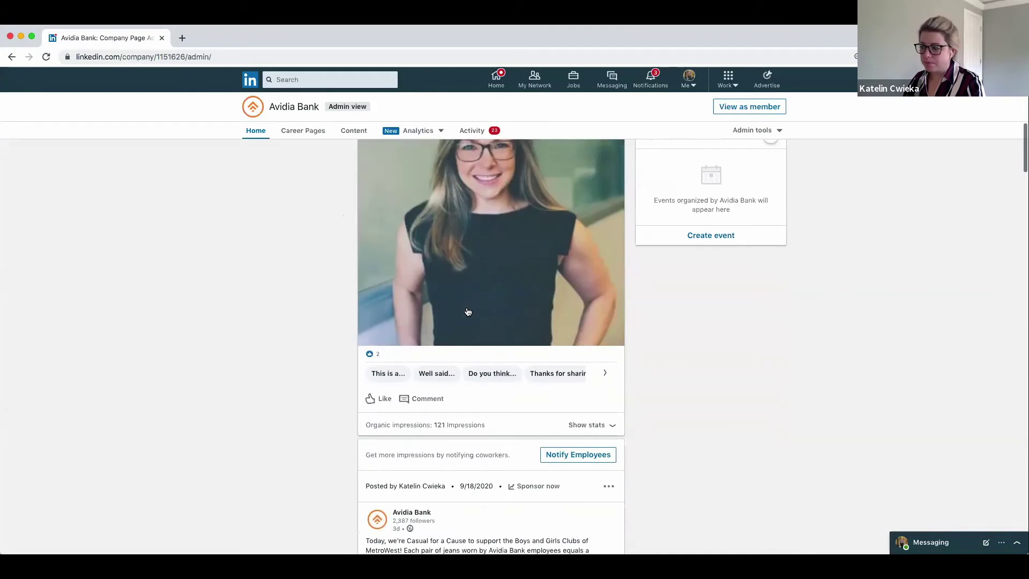
{"action": "scroll", "coordinate": [467, 312], "scroll_direction": "down", "scroll_amount": 5}
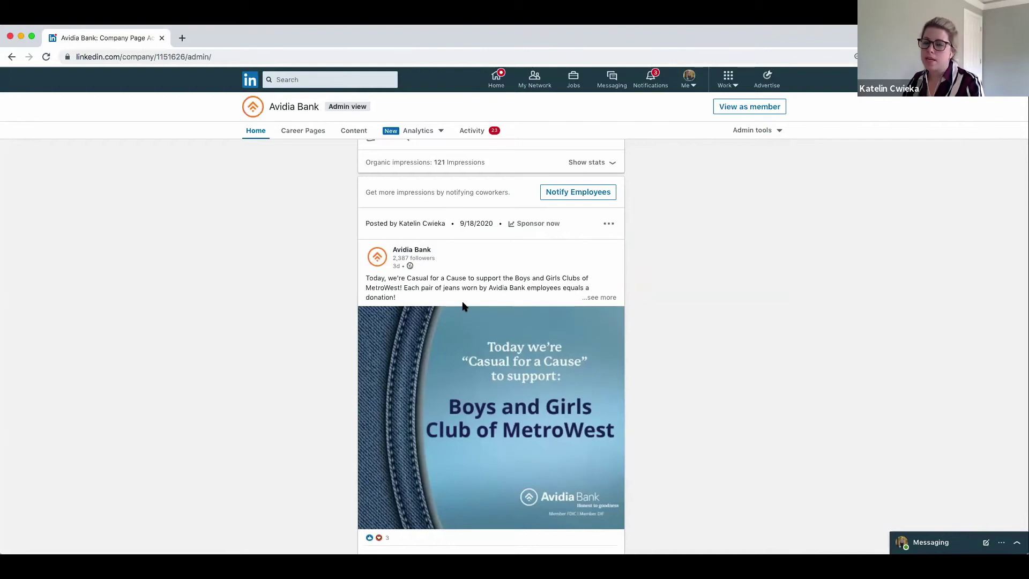
{"action": "scroll", "coordinate": [463, 303], "scroll_direction": "down", "scroll_amount": 7}
{"action": "scroll", "coordinate": [463, 304], "scroll_direction": "down", "scroll_amount": 1}
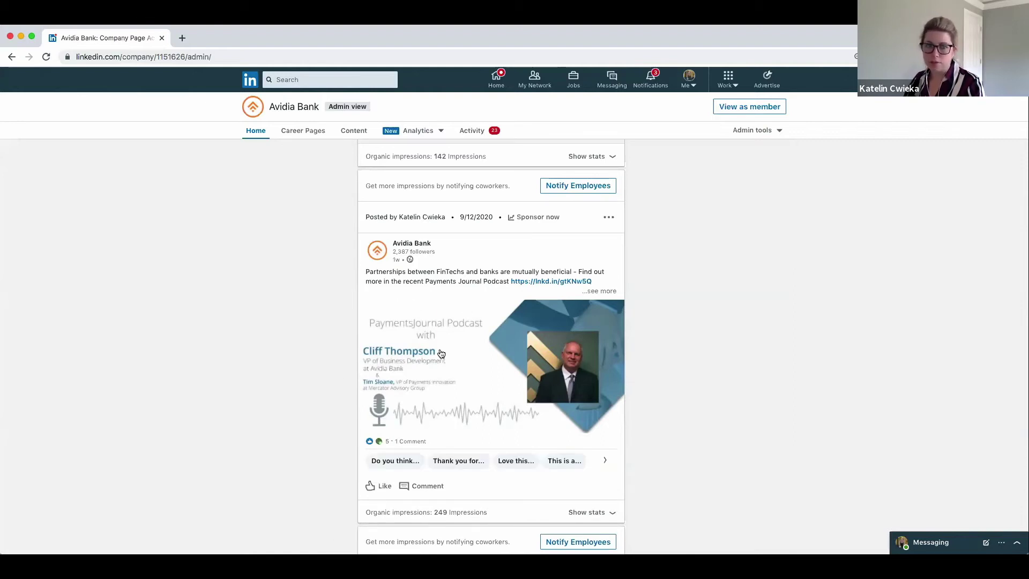
{"action": "scroll", "coordinate": [438, 352], "scroll_direction": "down", "scroll_amount": 10}
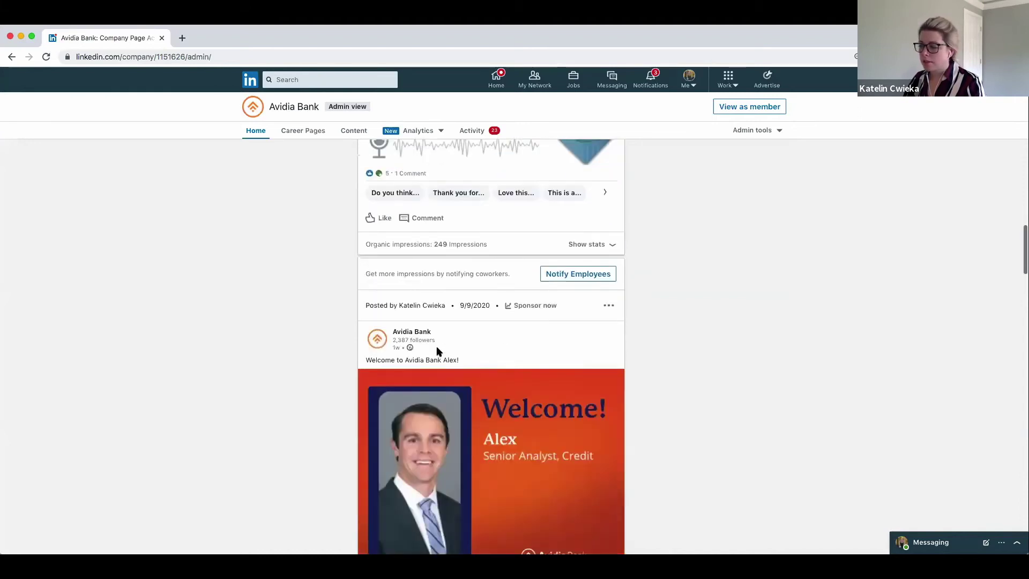
{"action": "scroll", "coordinate": [438, 352], "scroll_direction": "up", "scroll_amount": 1}
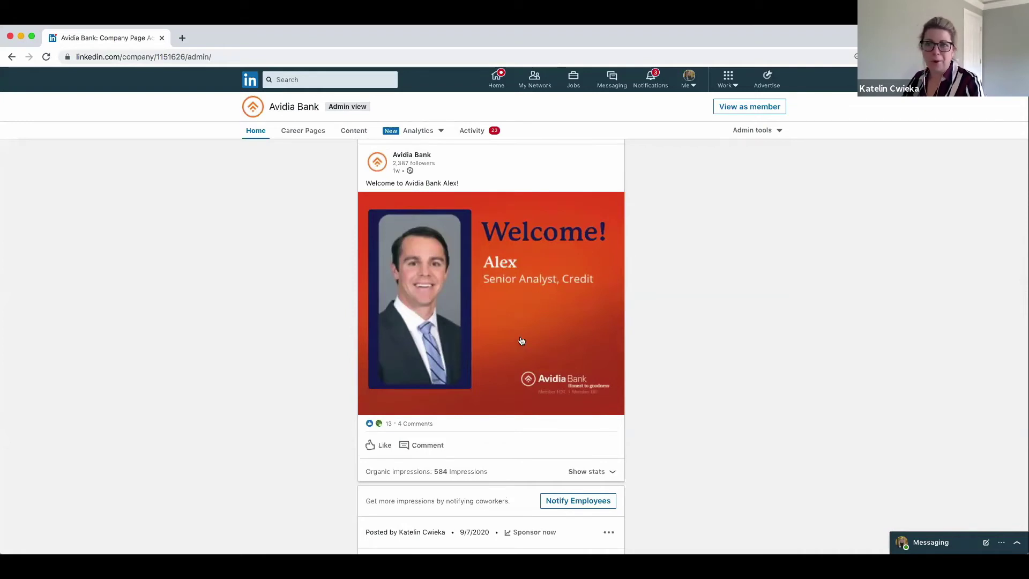
{"action": "scroll", "coordinate": [343, 354], "scroll_direction": "down", "scroll_amount": 5}
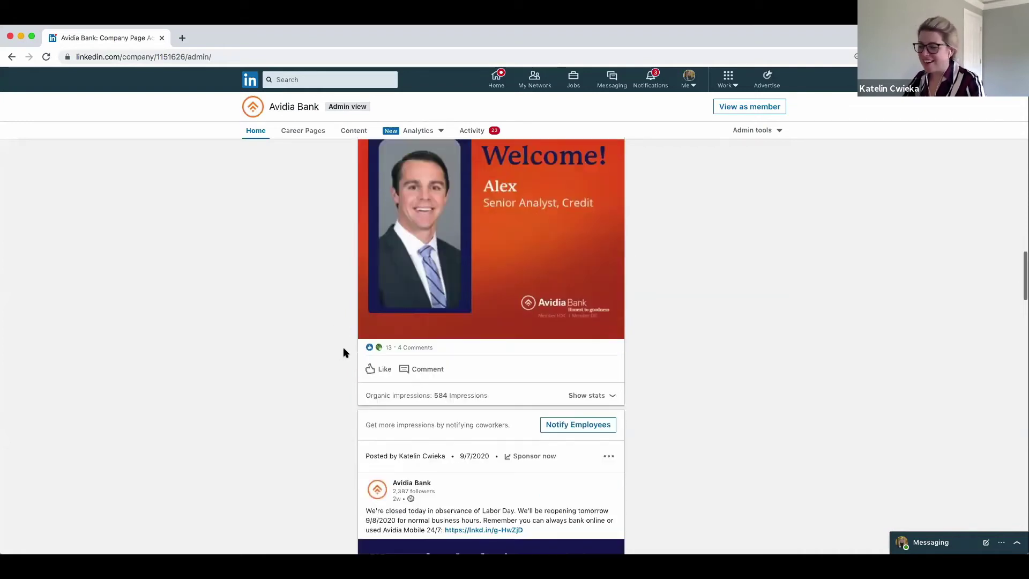
{"action": "scroll", "coordinate": [343, 352], "scroll_direction": "down", "scroll_amount": 2}
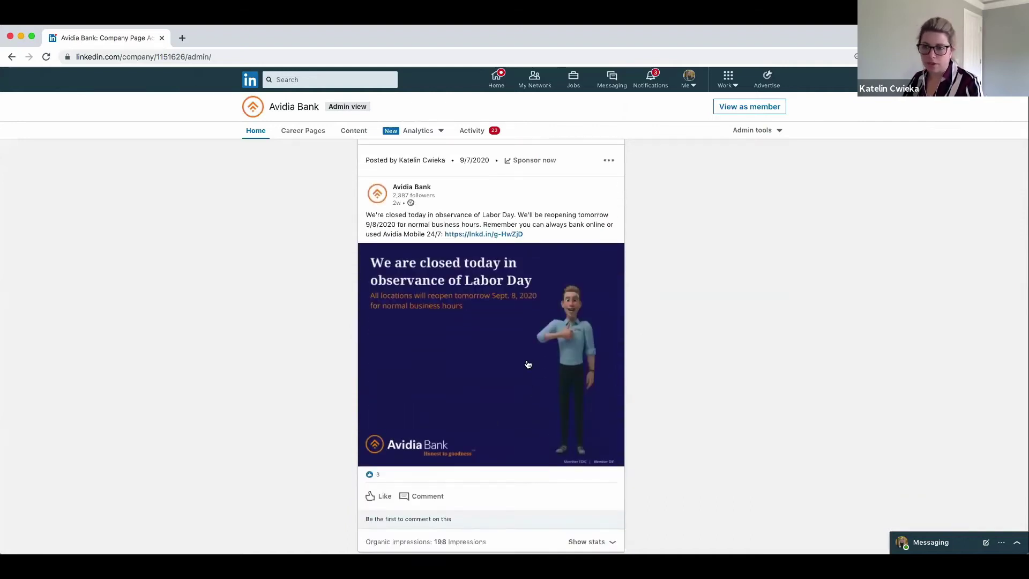
{"action": "scroll", "coordinate": [528, 364], "scroll_direction": "down", "scroll_amount": 3}
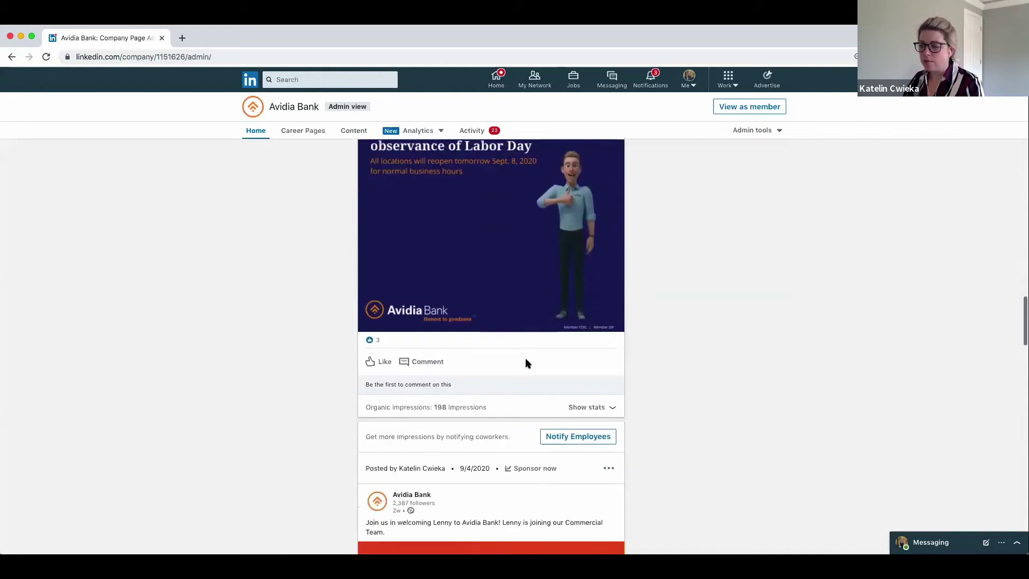
{"action": "scroll", "coordinate": [528, 364], "scroll_direction": "down", "scroll_amount": 3}
{"action": "scroll", "coordinate": [528, 364], "scroll_direction": "down", "scroll_amount": 1}
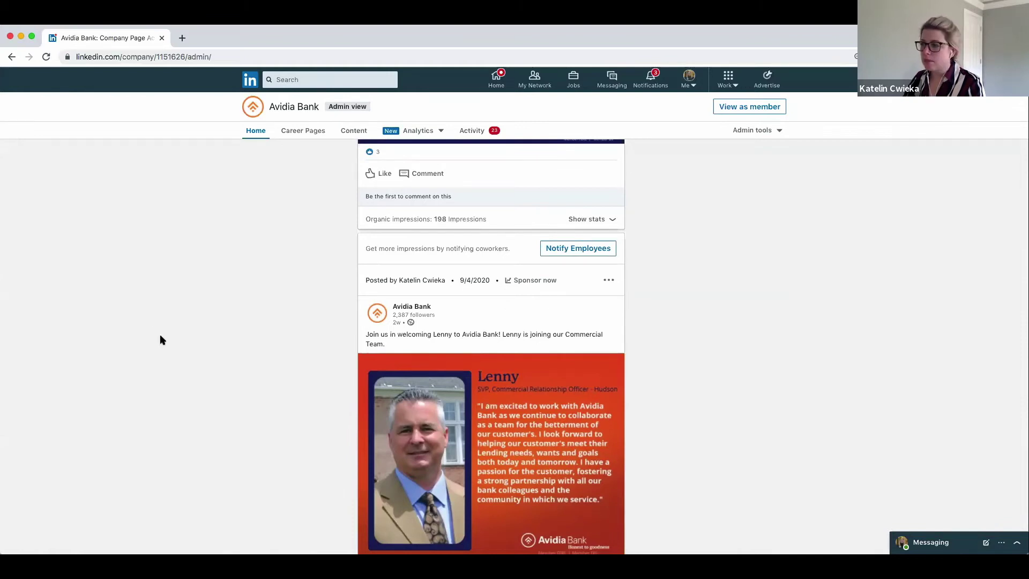
{"action": "scroll", "coordinate": [244, 338], "scroll_direction": "down", "scroll_amount": 5}
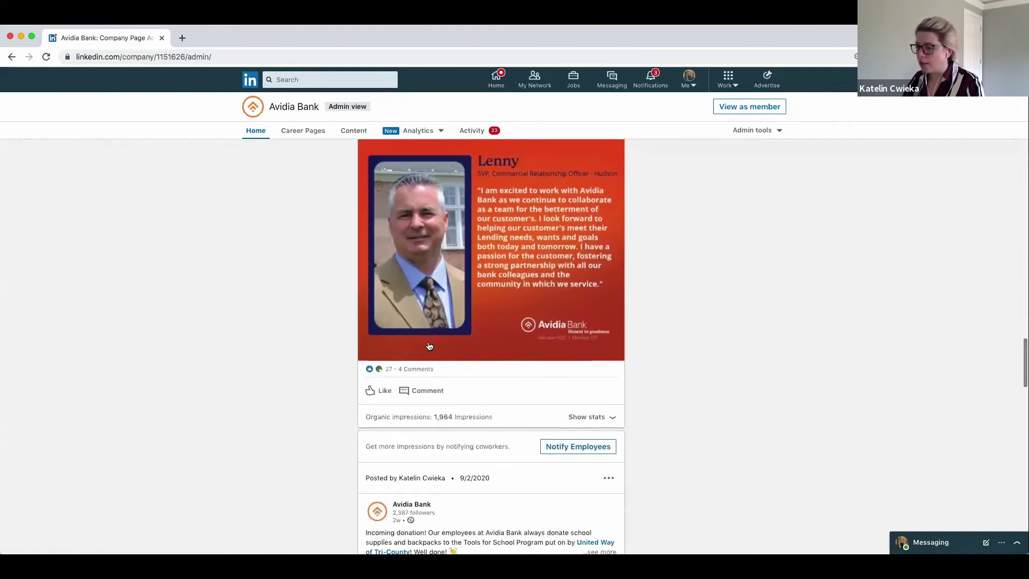
Open the comments on the 9/12/2020 PaymentsJournal Podcast update and start a reply to the existing comment.
{"action": "scroll", "coordinate": [410, 355], "scroll_direction": "up", "scroll_amount": 10}
{"action": "scroll", "coordinate": [410, 355], "scroll_direction": "up", "scroll_amount": 8}
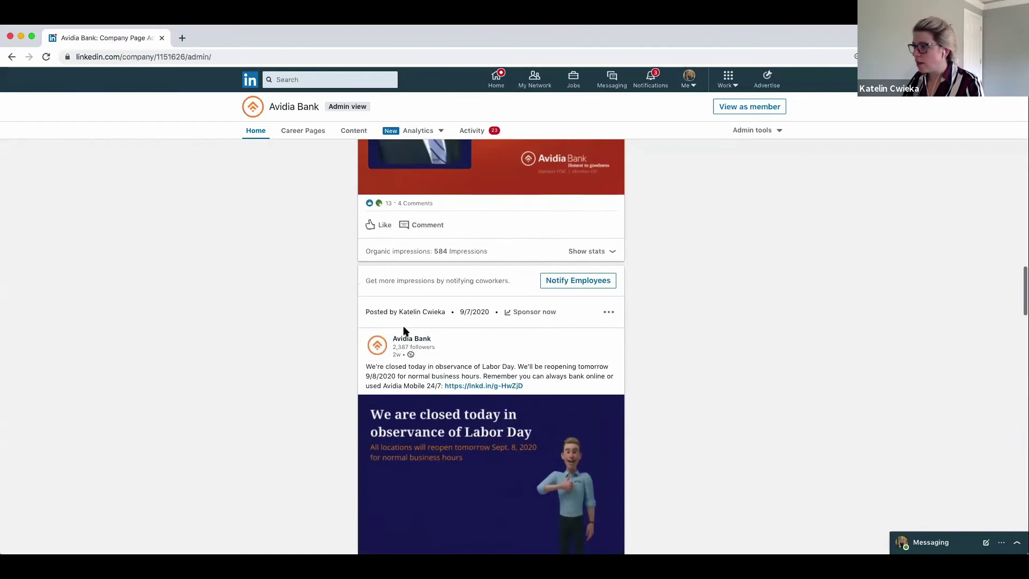
{"action": "scroll", "coordinate": [403, 331], "scroll_direction": "up", "scroll_amount": 5}
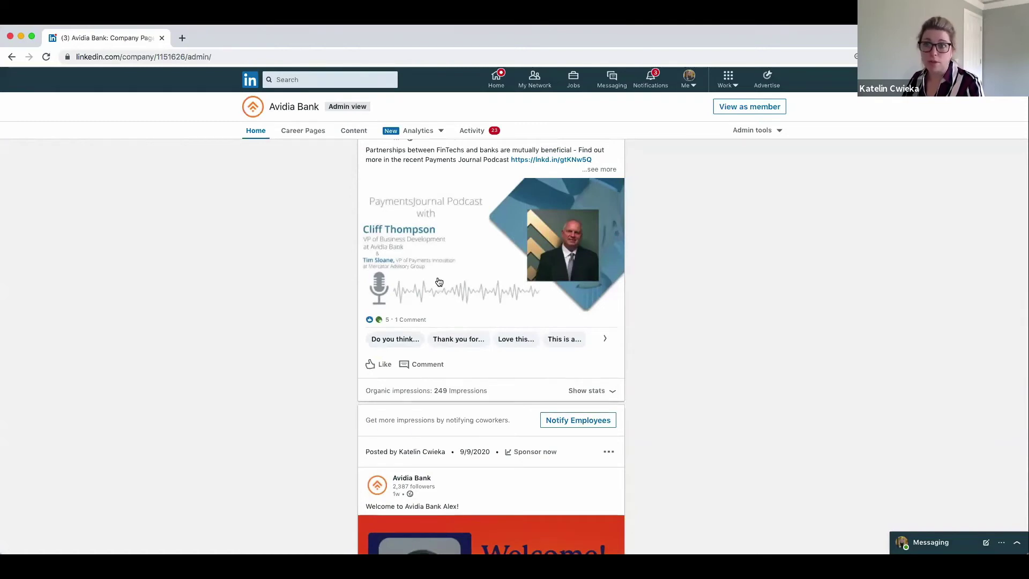
{"action": "scroll", "coordinate": [439, 282], "scroll_direction": "up", "scroll_amount": 1}
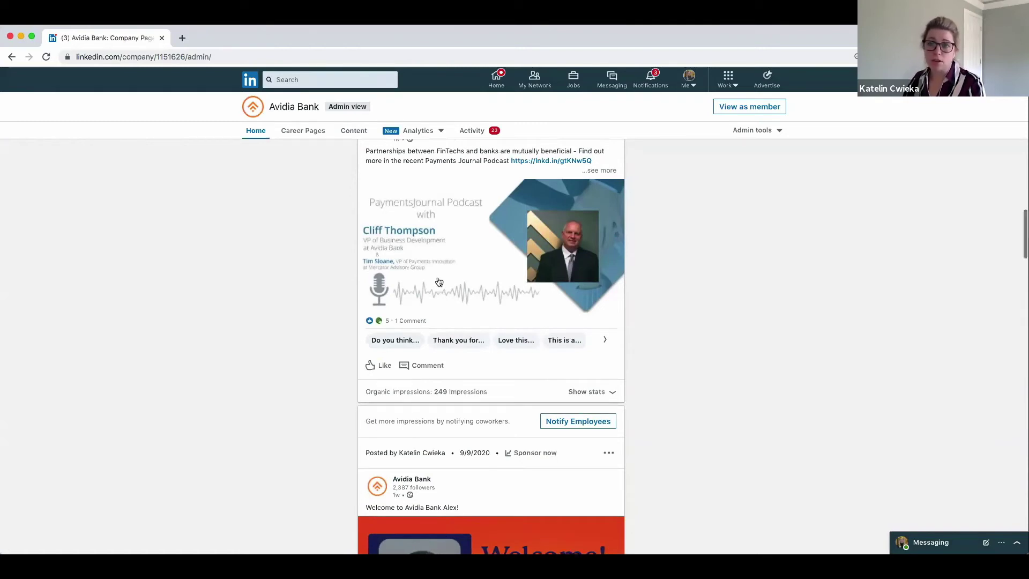
{"action": "left_click", "coordinate": [427, 368]}
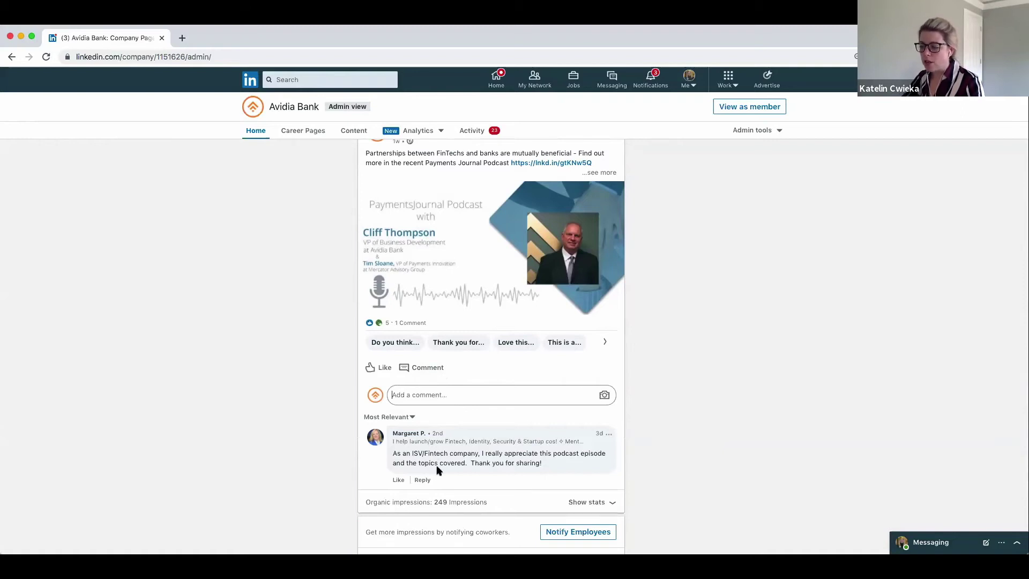
{"action": "left_click", "coordinate": [422, 480]}
{"action": "scroll", "coordinate": [453, 453], "scroll_direction": "down", "scroll_amount": 3}
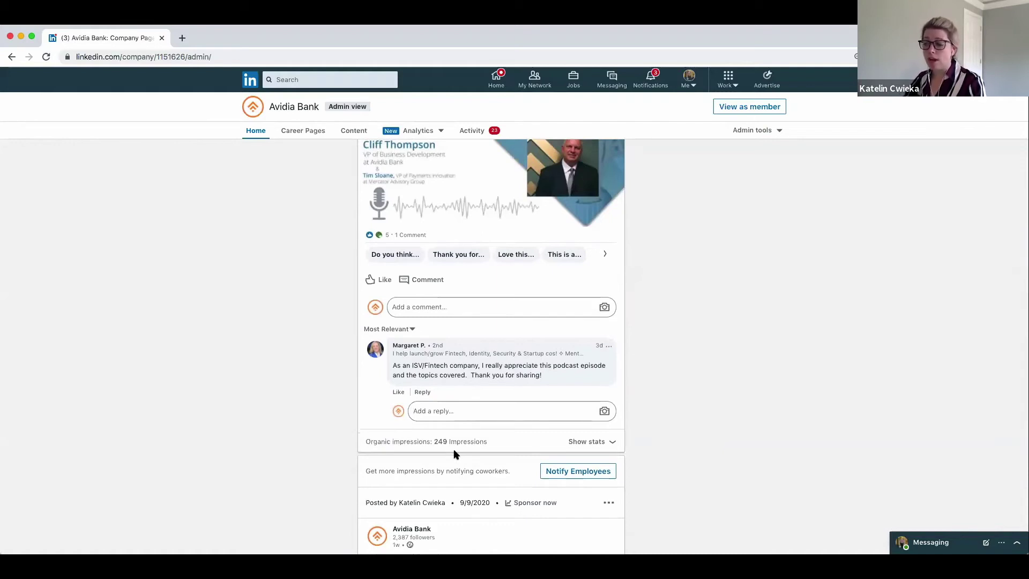
{"action": "scroll", "coordinate": [453, 452], "scroll_direction": "down", "scroll_amount": 2}
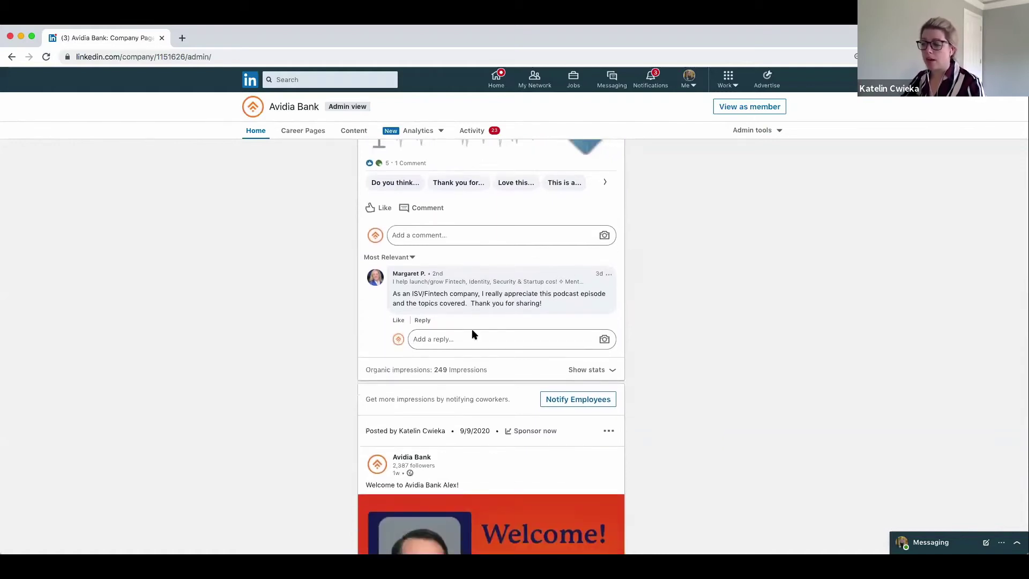
Write a reply greeting the commenter by first name, followed by "thanks for tuning in, glad you enjoyed it".
{"action": "type", "text": "Hi "}
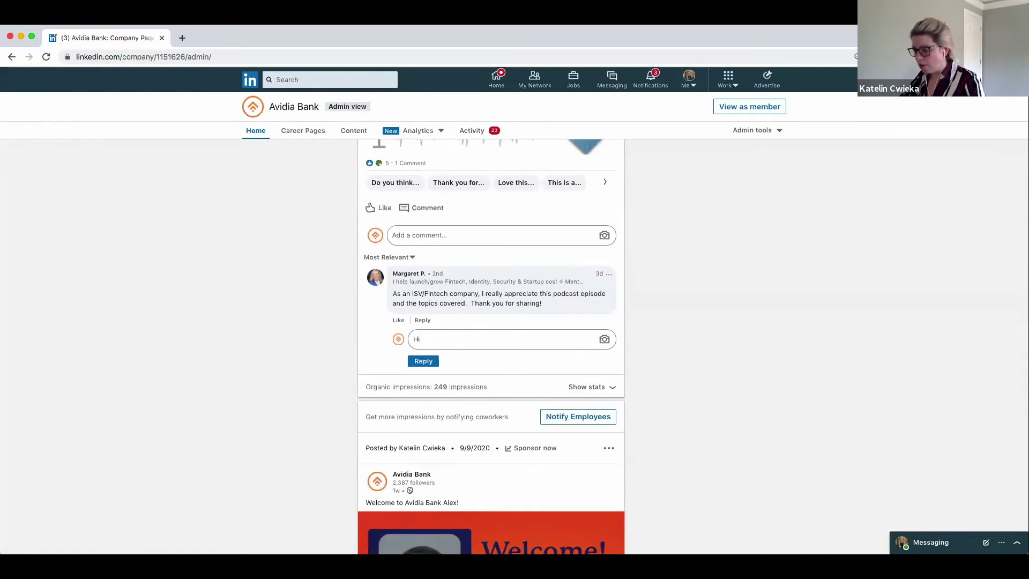
{"action": "type", "text": "Margaret, htanks"}
{"action": "key", "text": "BackSpace"}
{"action": "key", "text": "BackSpace"}
{"action": "key", "text": "BackSpace"}
{"action": "type", "text": "hanks for tuining"}
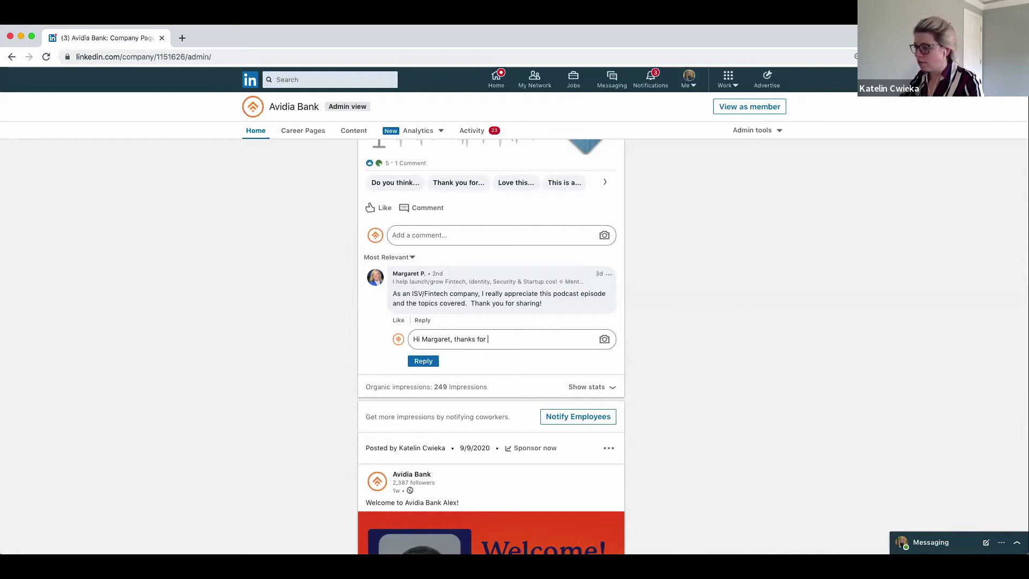
{"action": "key", "text": "BackSpace"}
{"action": "key", "text": "BackSpace"}
{"action": "key", "text": "BackSpace"}
{"action": "key", "text": "BackSpace"}
{"action": "key", "text": "BackSpace"}
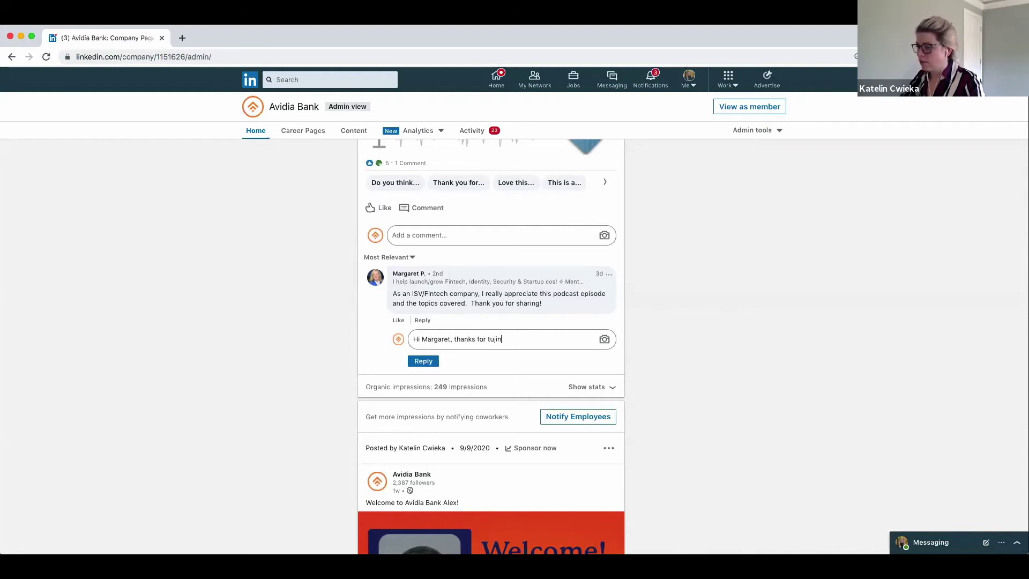
{"action": "type", "text": "ning in, gla"}
{"action": "key", "text": "BackSpace"}
{"action": "type", "text": "lad you nejo"}
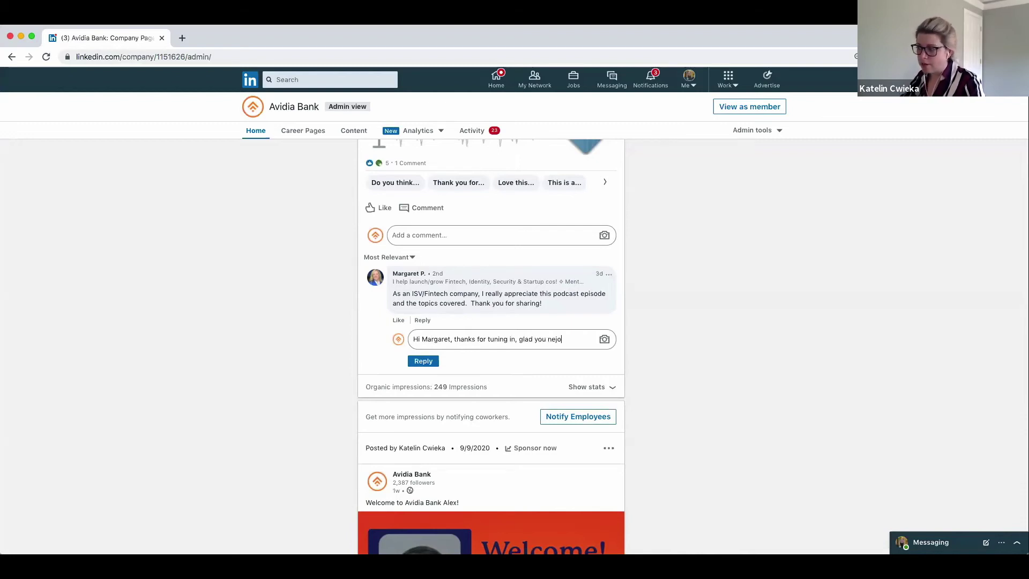
{"action": "key", "text": "BackSpace"}
{"action": "key", "text": "BackSpace"}
{"action": "key", "text": "BackSpace"}
{"action": "key", "text": "BackSpace"}
{"action": "type", "text": "enjoyed it"}
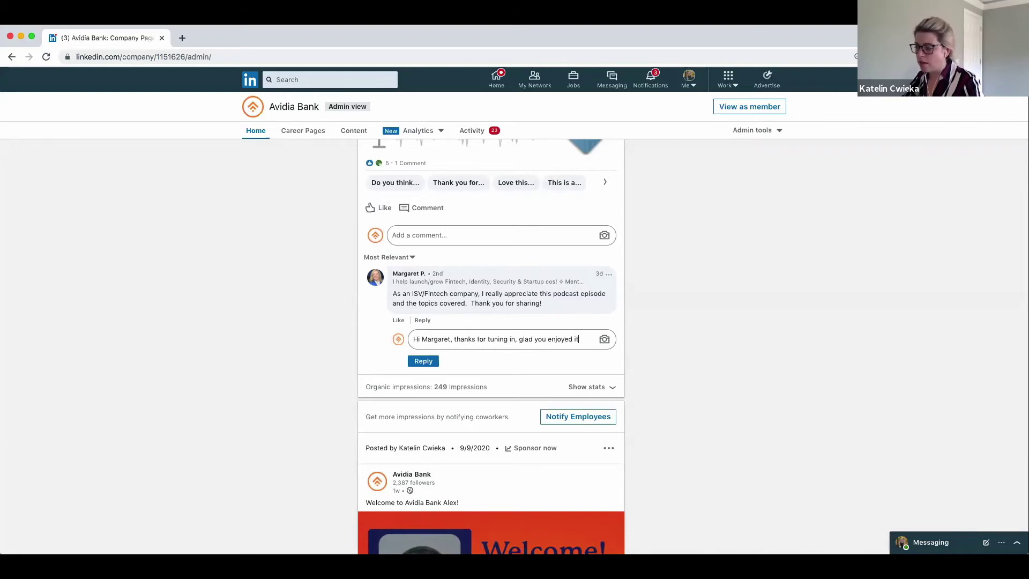
End the reply with an exclamation mark, remove the trial first-name sign-off, and post the reply as Avidia Bank.
{"action": "type", "text": "! -K"}
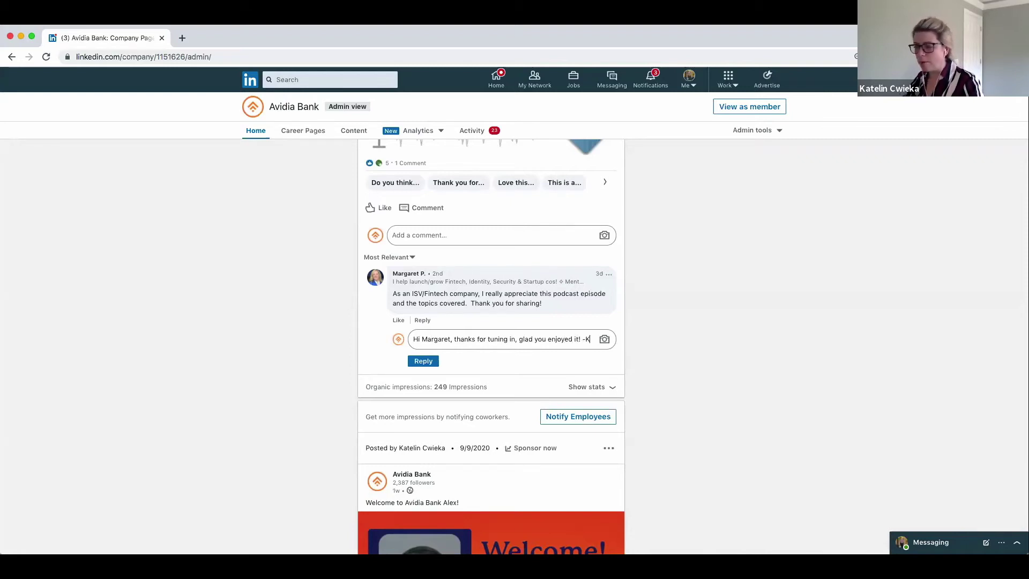
{"action": "type", "text": "ate"}
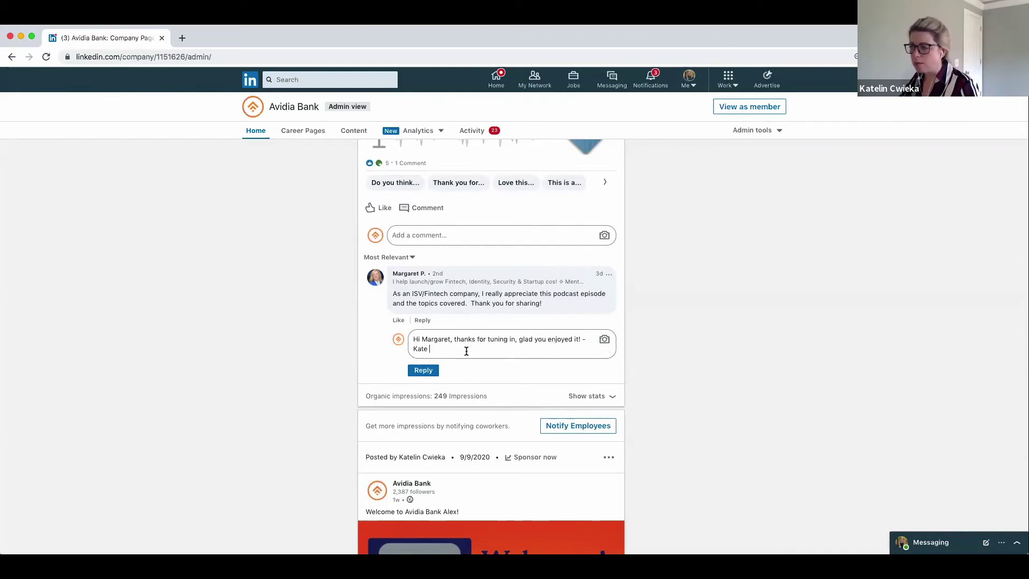
{"action": "left_click_drag", "start_coordinate": [454, 346], "coordinate": [399, 346]}
{"action": "key", "text": "BackSpace"}
{"action": "key", "text": "BackSpace"}
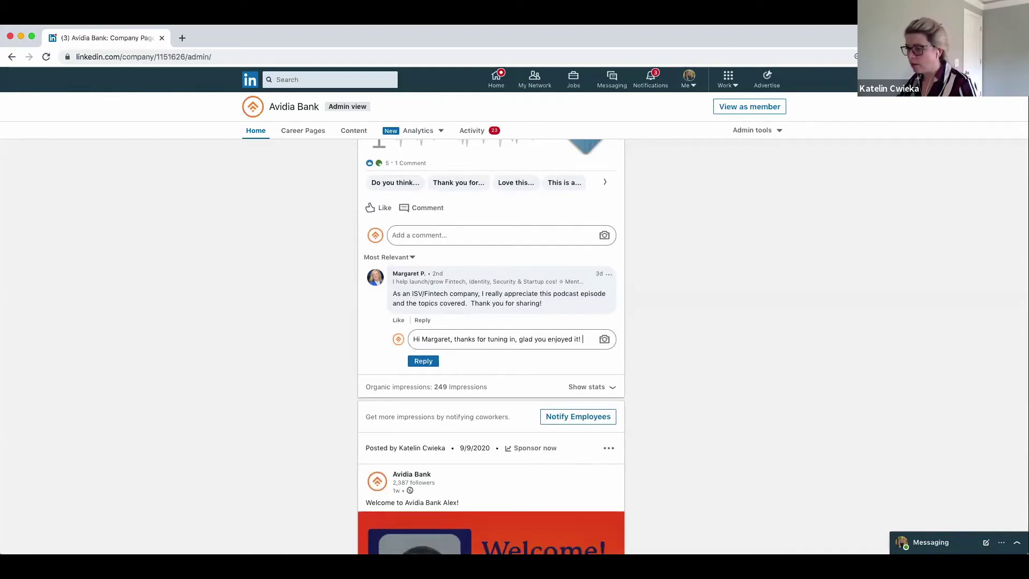
{"action": "left_click", "coordinate": [431, 364]}
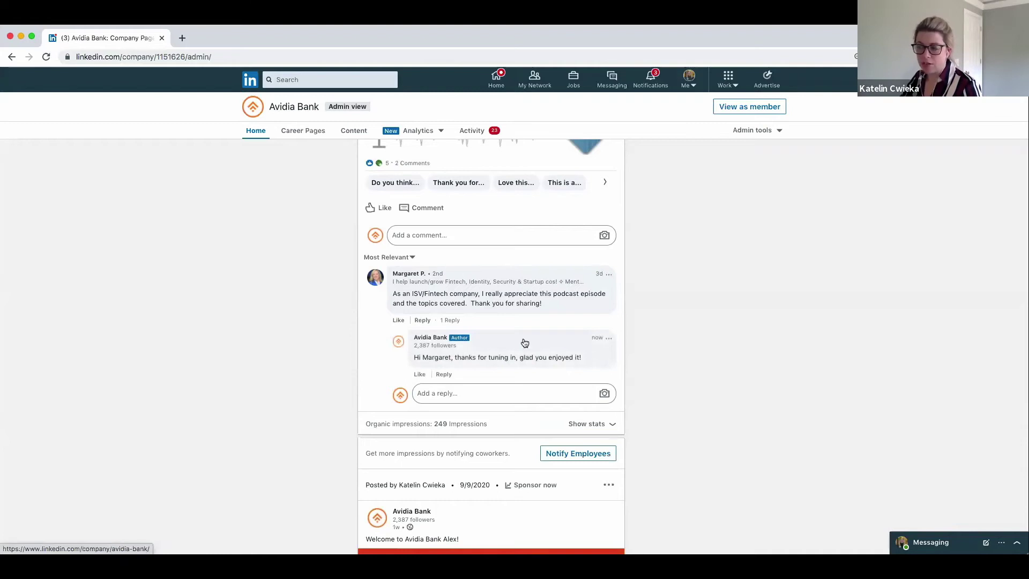
Return to the start of the company page's updates, near the post composer.
{"action": "mouse_move", "coordinate": [418, 274]}
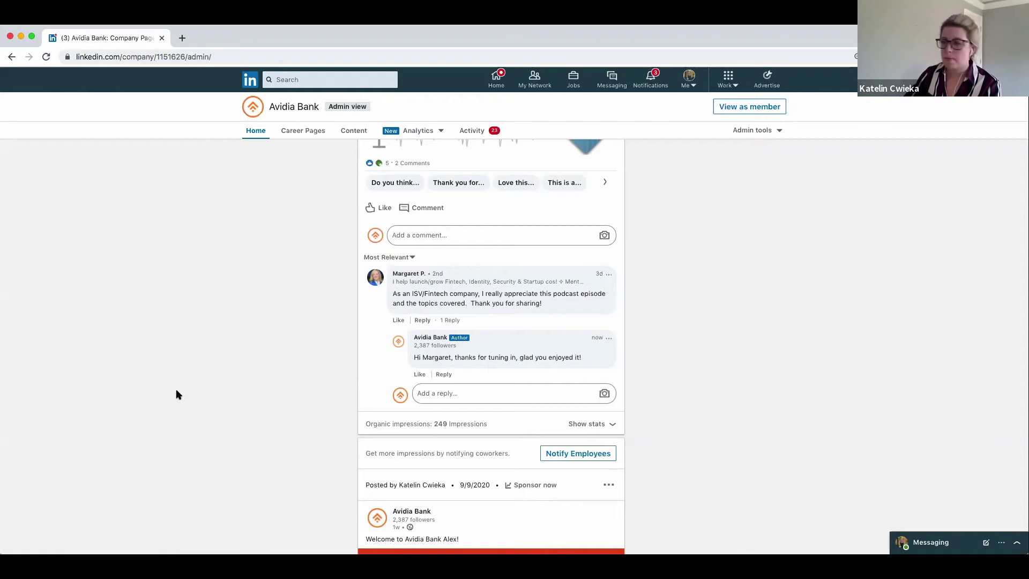
{"action": "scroll", "coordinate": [375, 395], "scroll_direction": "up", "scroll_amount": 6}
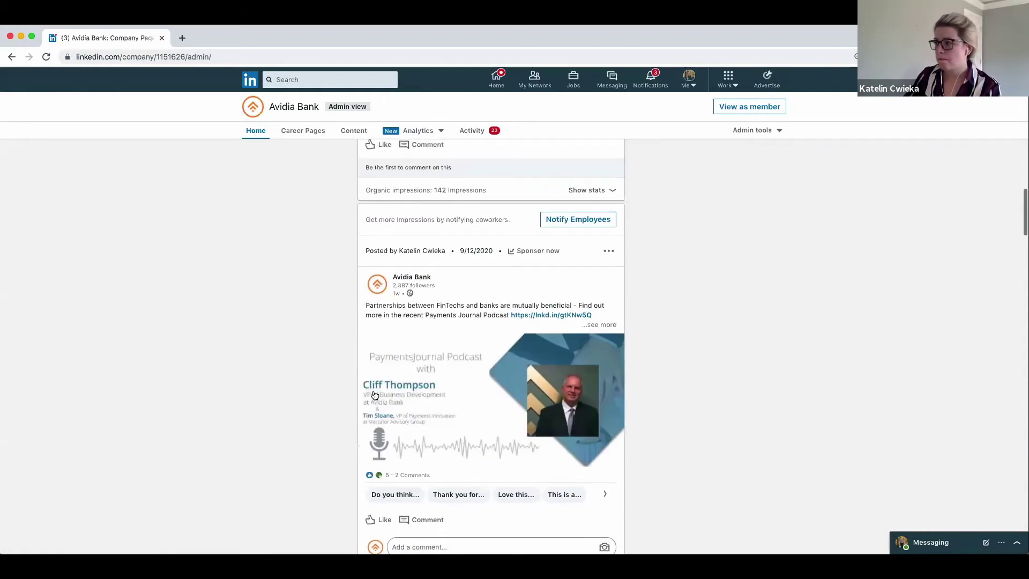
{"action": "scroll", "coordinate": [374, 395], "scroll_direction": "up", "scroll_amount": 14}
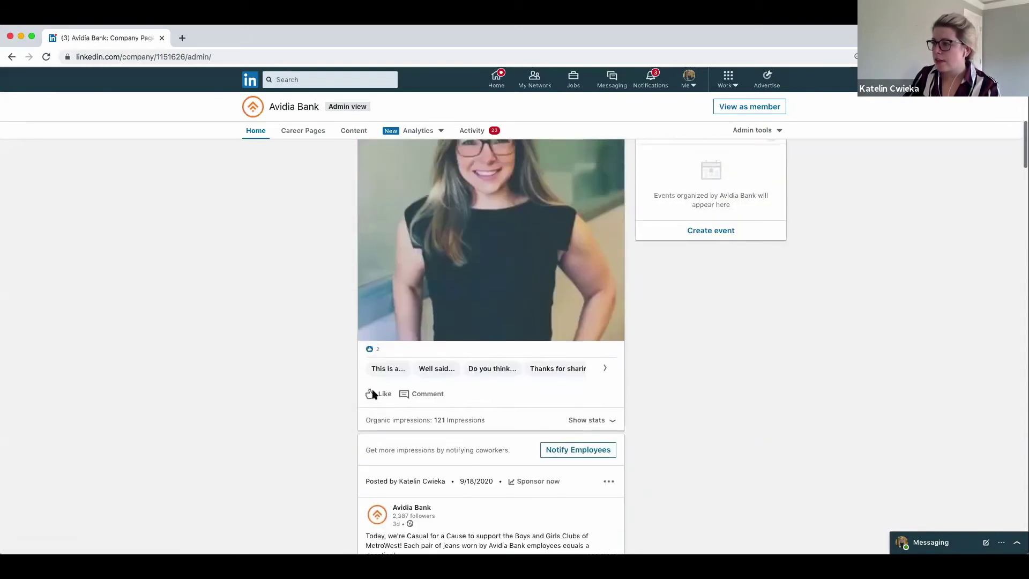
{"action": "scroll", "coordinate": [374, 395], "scroll_direction": "up", "scroll_amount": 5}
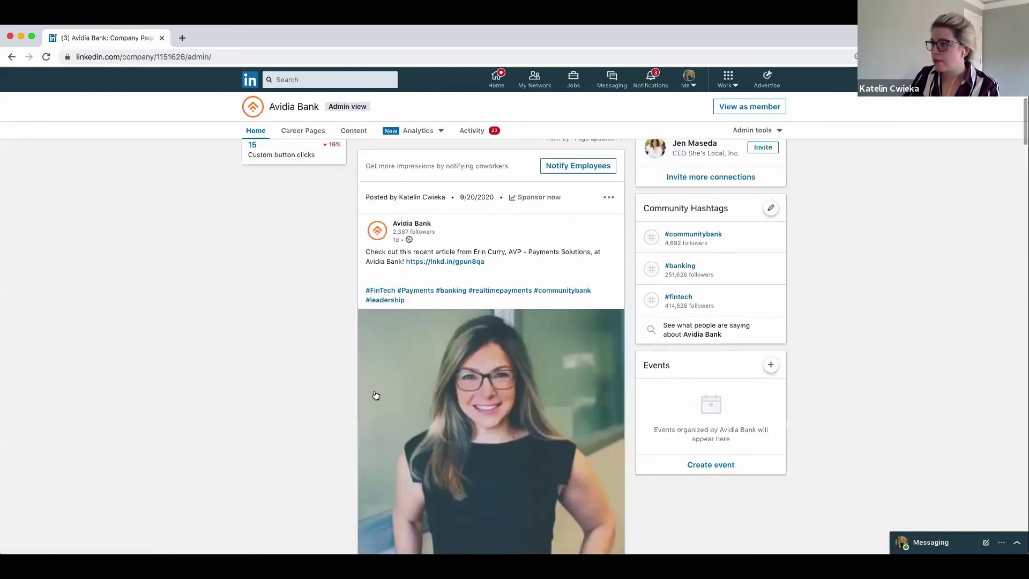
{"action": "scroll", "coordinate": [376, 395], "scroll_direction": "up", "scroll_amount": 4}
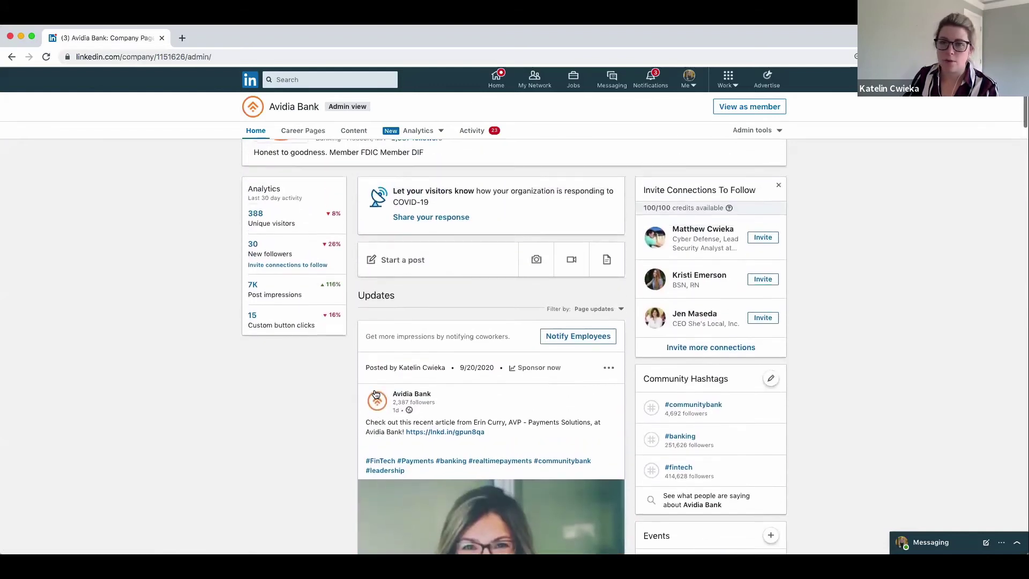
View the employee notification confirmation for the 9/20/2020 update and dismiss it without notifying anyone.
{"action": "scroll", "coordinate": [376, 395], "scroll_direction": "down", "scroll_amount": 2}
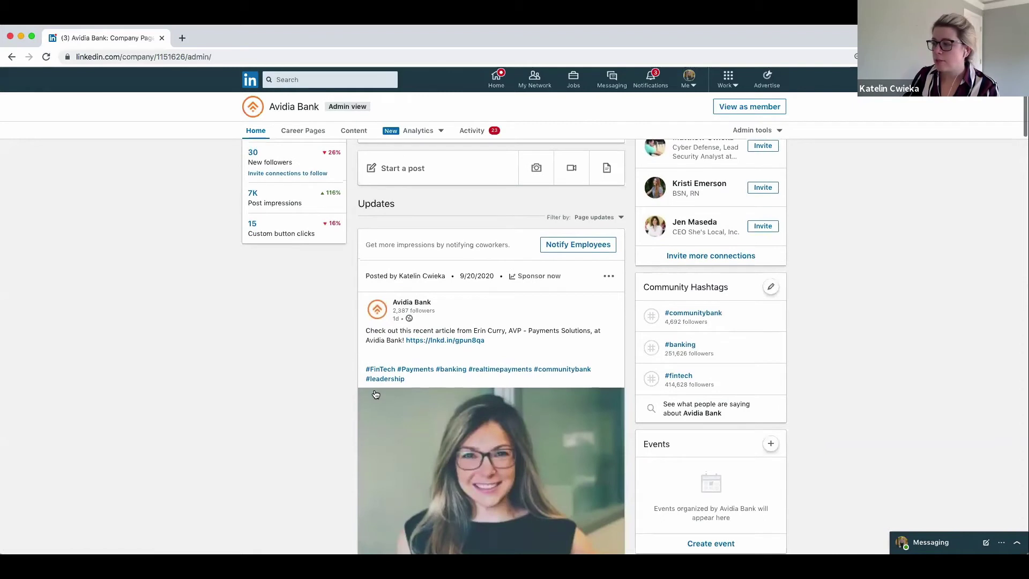
{"action": "scroll", "coordinate": [376, 395], "scroll_direction": "down", "scroll_amount": 1}
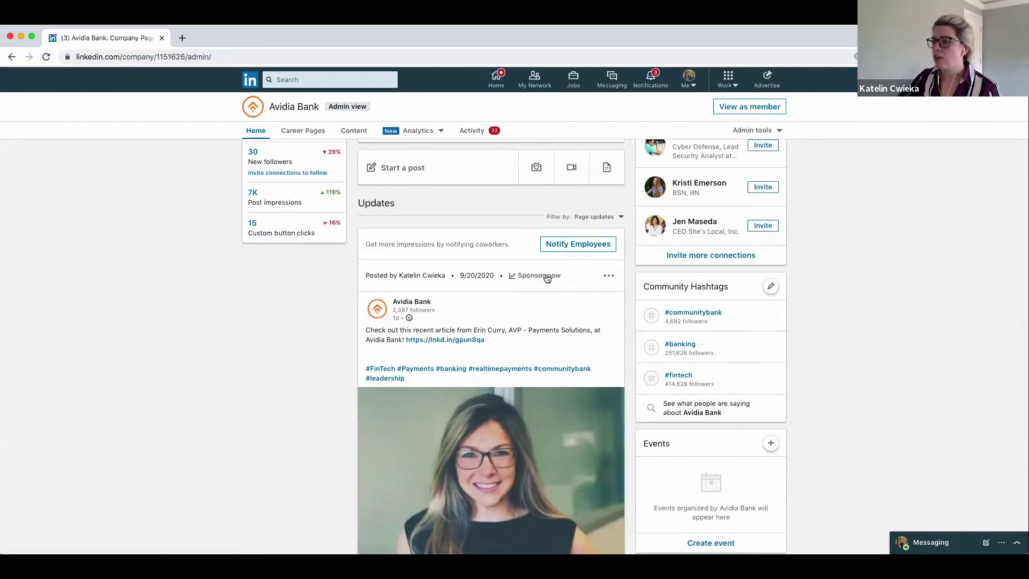
{"action": "left_click", "coordinate": [554, 247]}
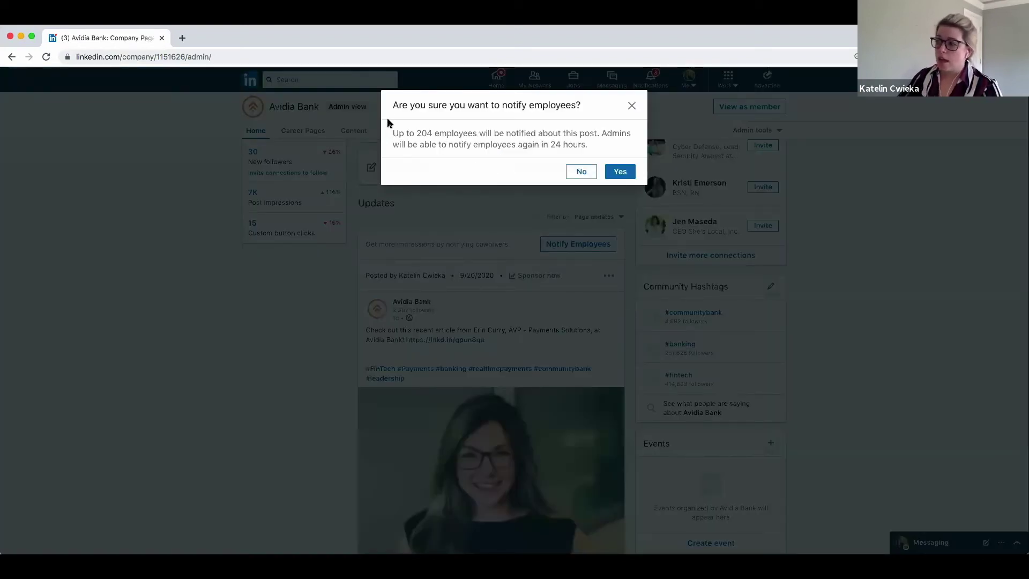
{"action": "left_click_drag", "start_coordinate": [392, 133], "coordinate": [482, 133]}
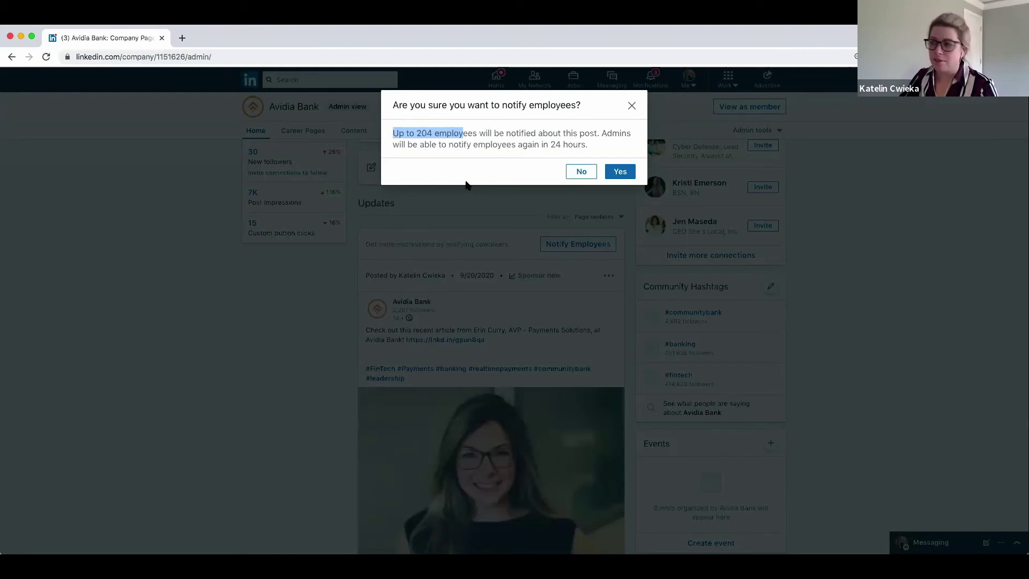
{"action": "left_click", "coordinate": [633, 107]}
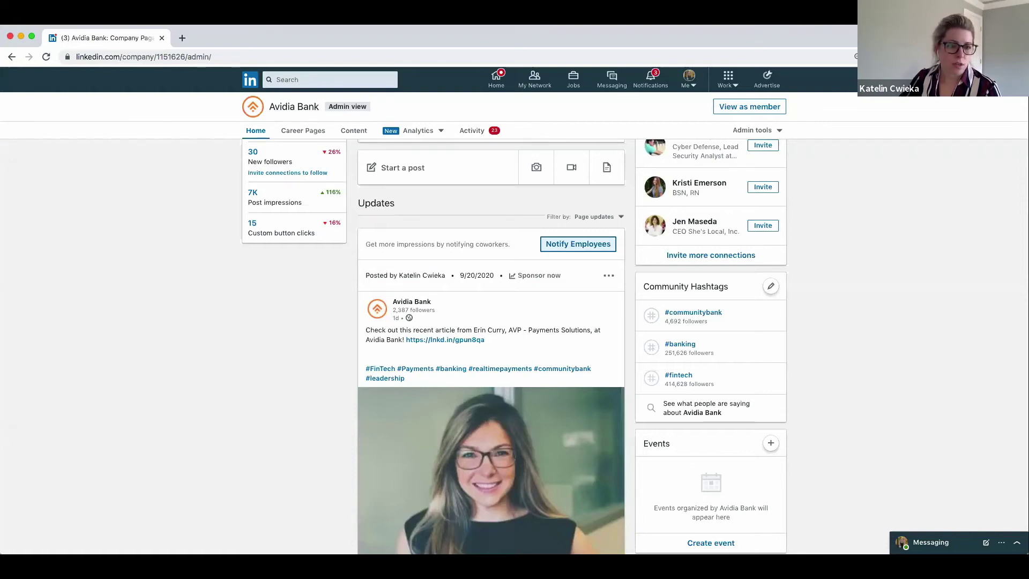
Start a new event for the Avidia Bank page and name it "Homebuyer seminar".
{"action": "scroll", "coordinate": [169, 330], "scroll_direction": "up", "scroll_amount": 5}
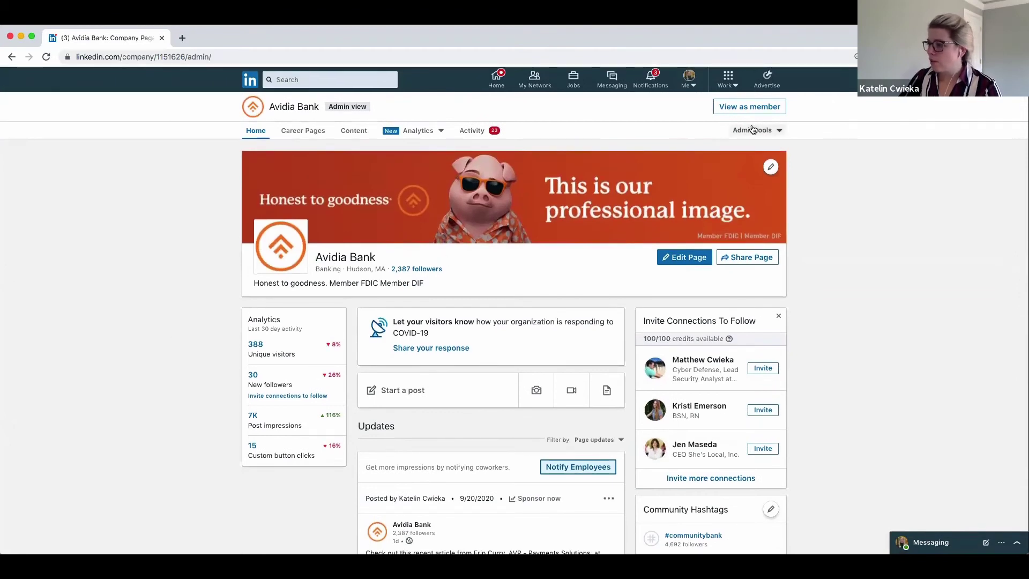
{"action": "left_click", "coordinate": [753, 129]}
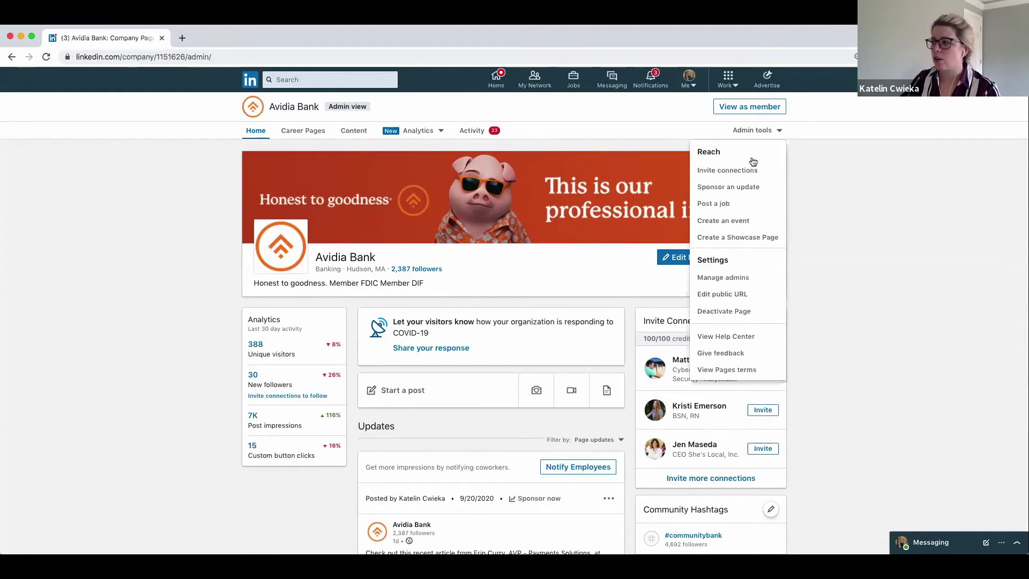
{"action": "left_click", "coordinate": [746, 222]}
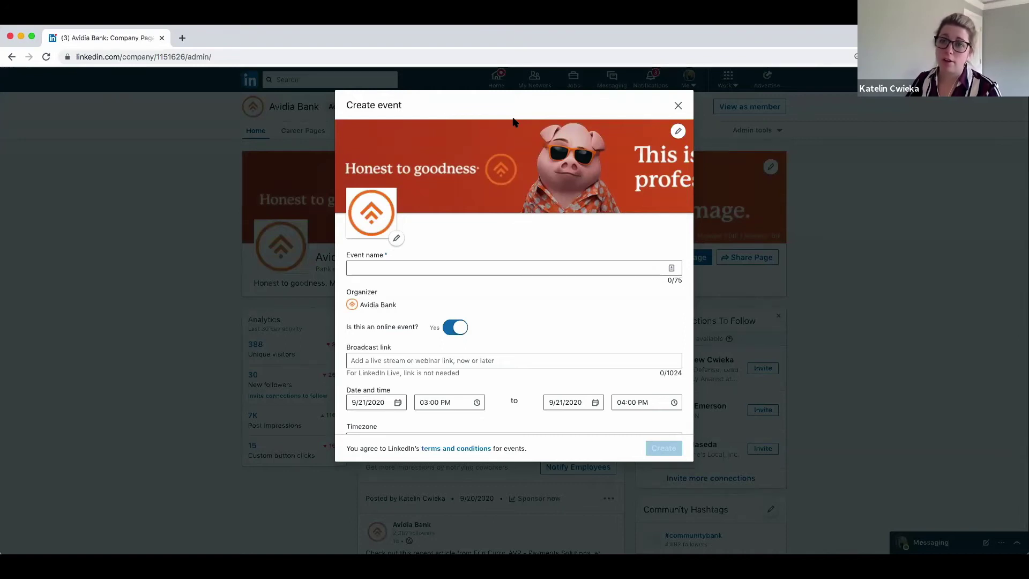
{"action": "left_click", "coordinate": [400, 267]}
{"action": "type", "text": "Ho"}
{"action": "key", "text": "BackSpace"}
{"action": "key", "text": "BackSpace"}
{"action": "type", "text": "Homebuyer "}
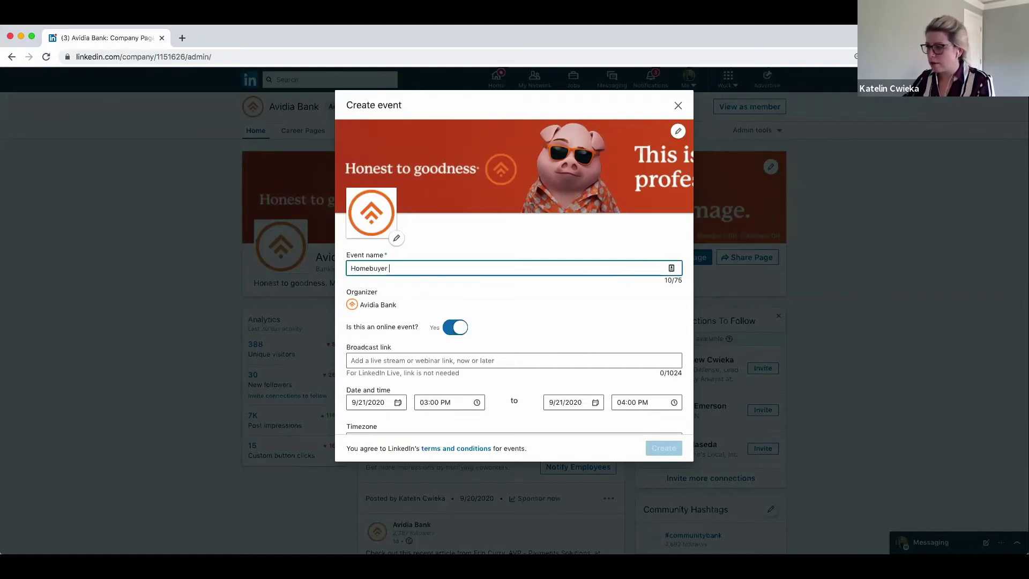
{"action": "type", "text": "seminar"}
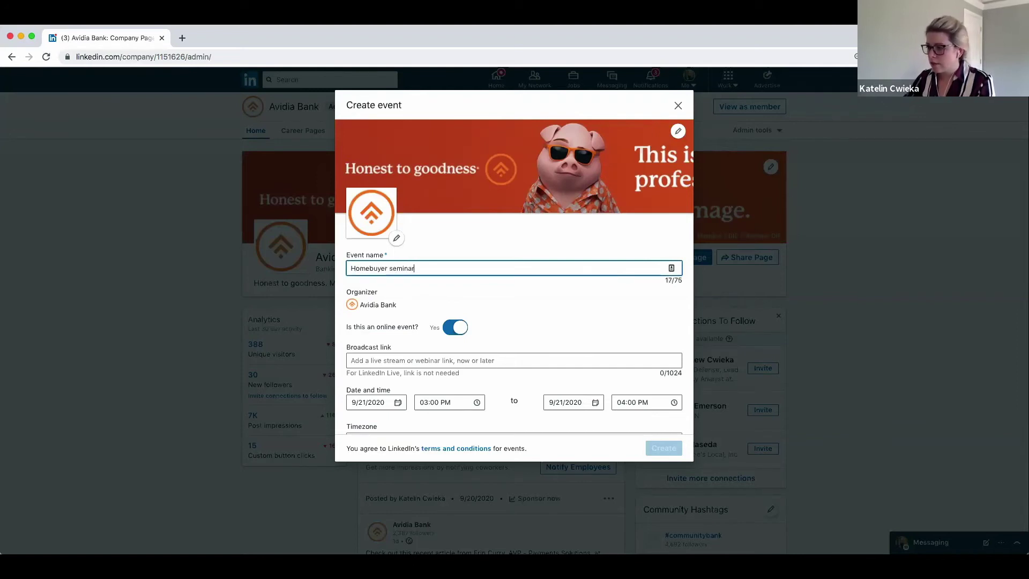
Examine the event form's broadcast link, date and time, description, ticketing website and visibility settings.
{"action": "left_click", "coordinate": [406, 358]}
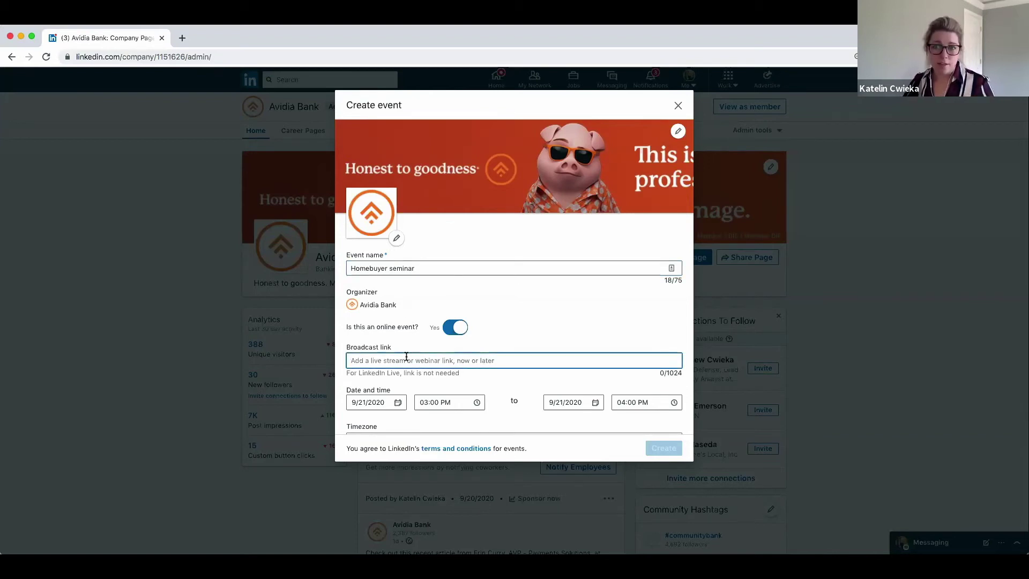
{"action": "scroll", "coordinate": [402, 405], "scroll_direction": "down", "scroll_amount": 5}
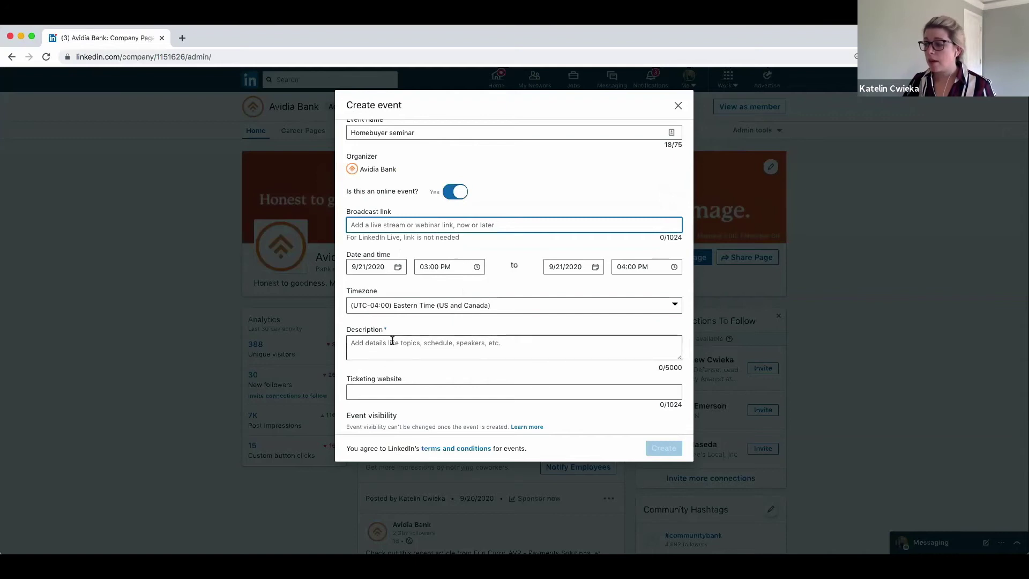
{"action": "scroll", "coordinate": [391, 338], "scroll_direction": "down", "scroll_amount": 3}
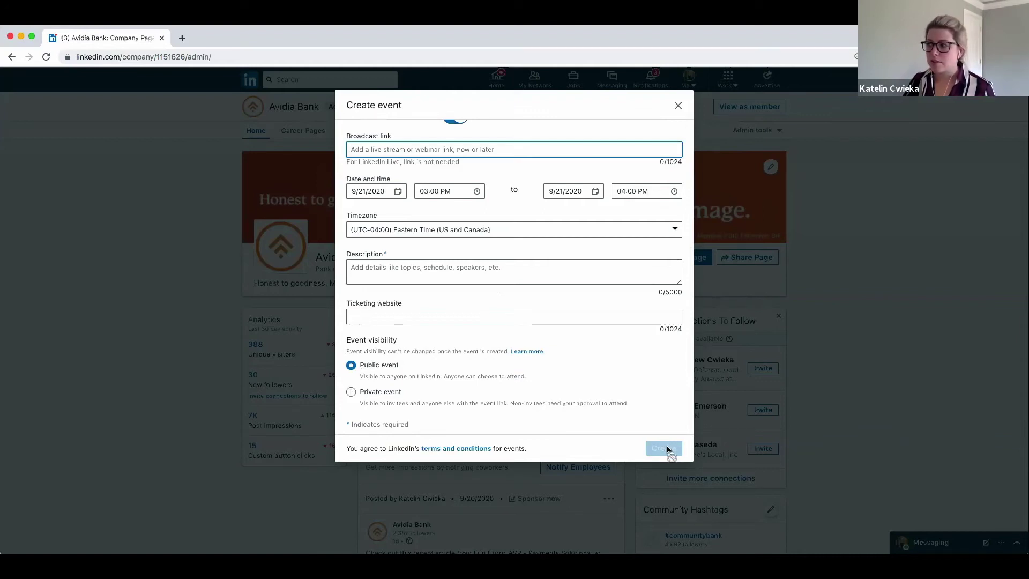
{"action": "scroll", "coordinate": [593, 409], "scroll_direction": "up", "scroll_amount": 4}
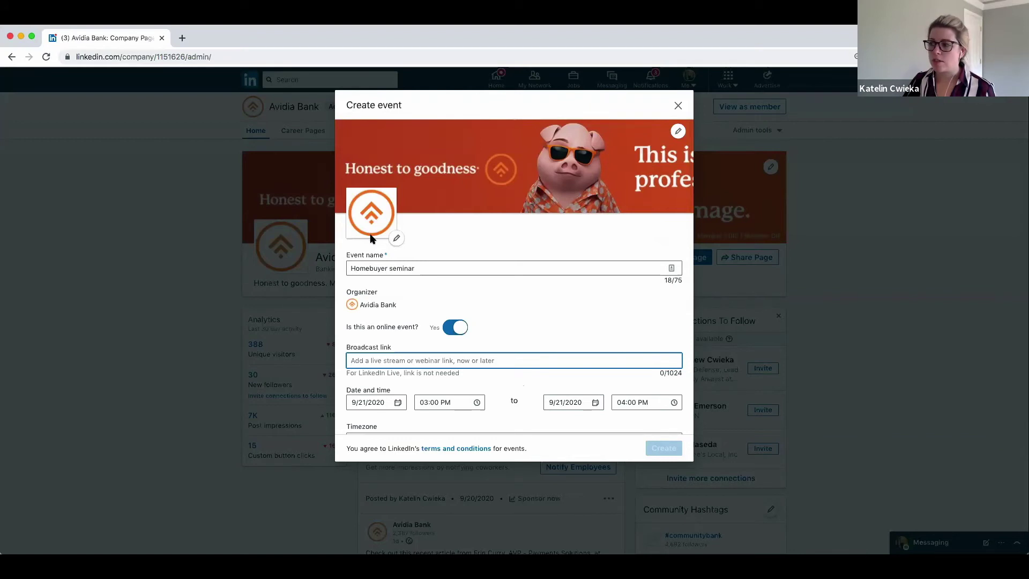
View the options for changing the event logo, and discard the event draft.
{"action": "left_click", "coordinate": [398, 239]}
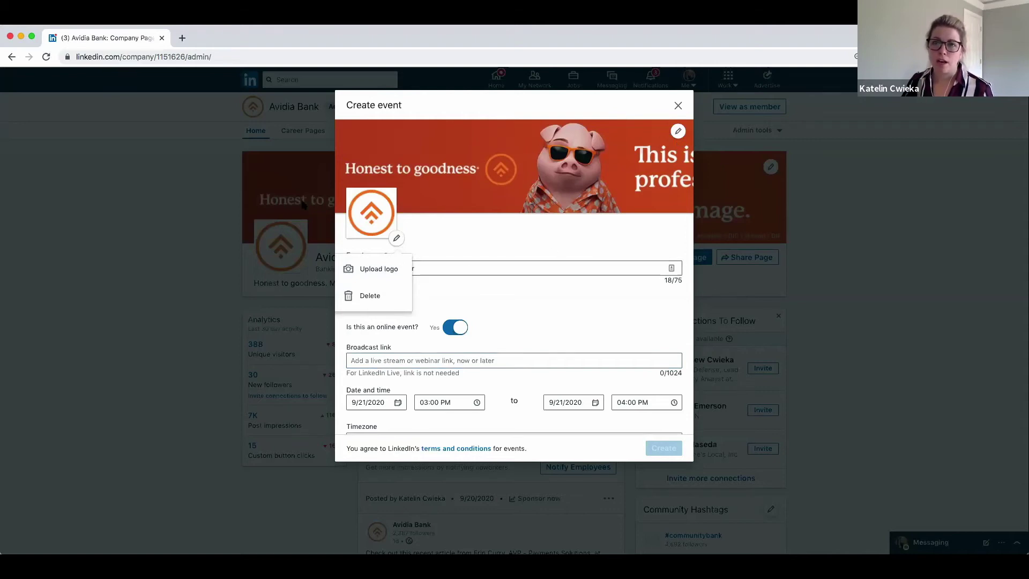
{"action": "left_click", "coordinate": [679, 107]}
{"action": "left_click", "coordinate": [678, 107]}
{"action": "left_click", "coordinate": [565, 255]}
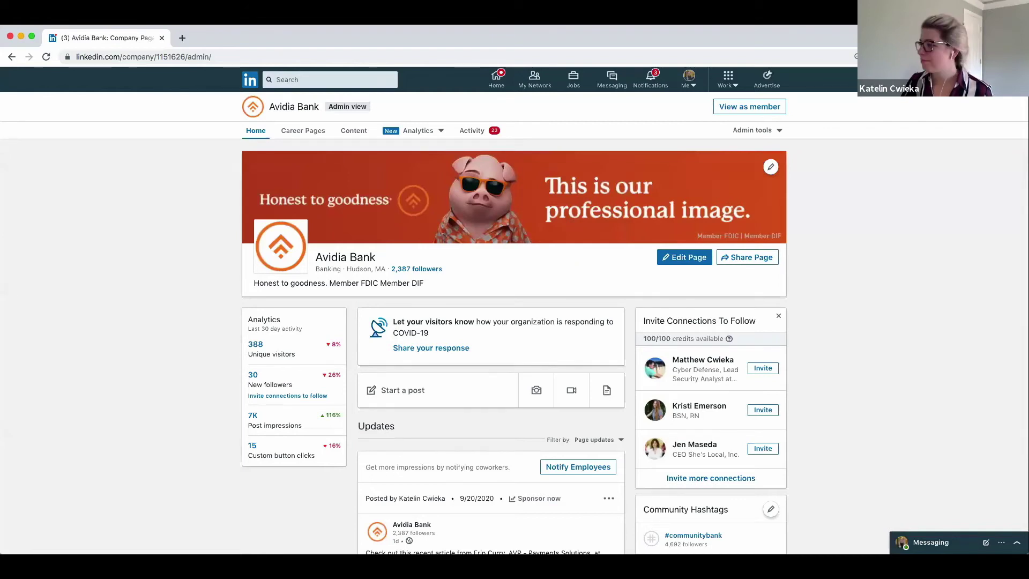
Open the admin view of the Avidia Bank HSA showcase page.
{"action": "scroll", "coordinate": [261, 209], "scroll_direction": "down", "scroll_amount": 1}
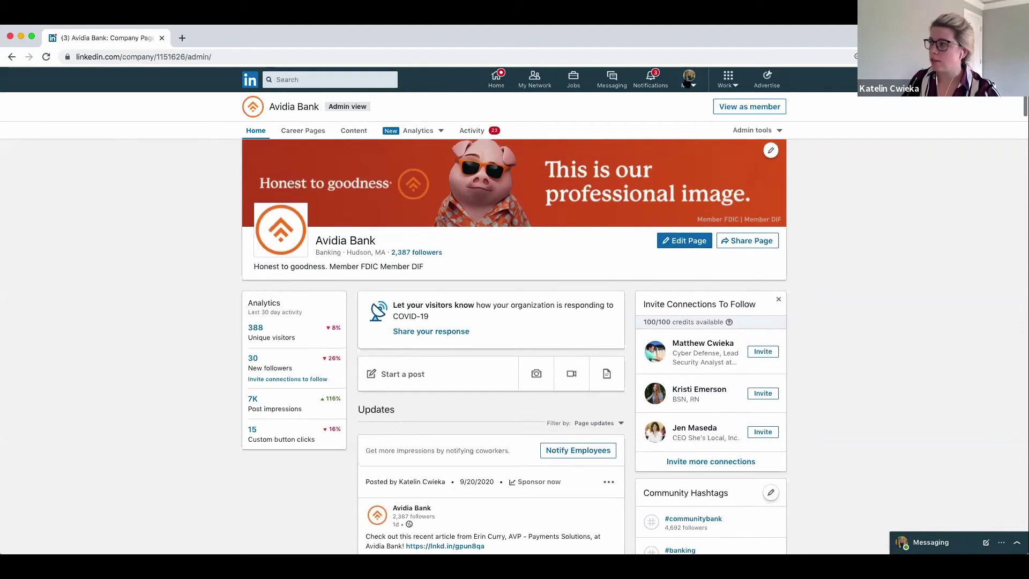
{"action": "left_click", "coordinate": [689, 79]}
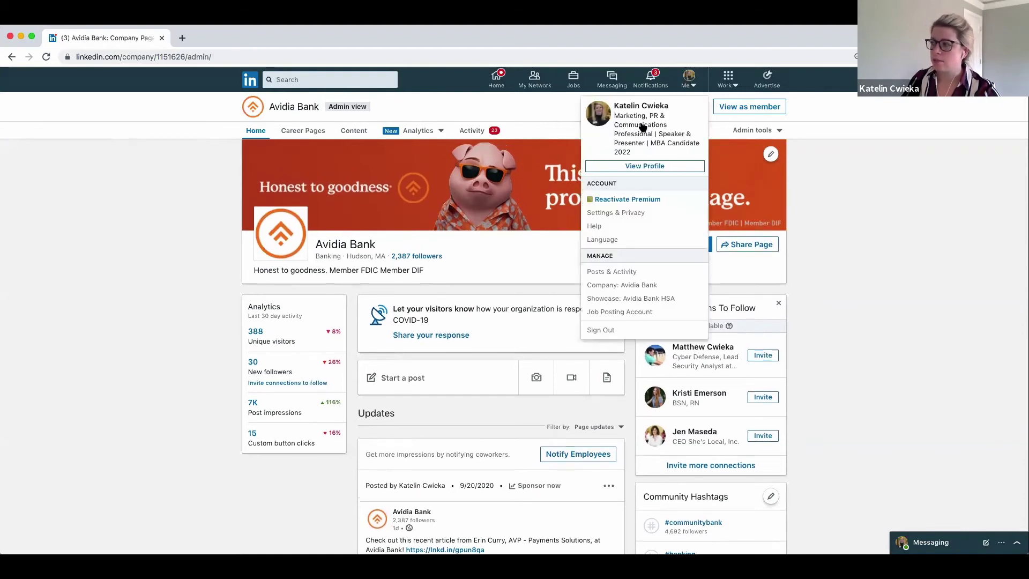
{"action": "scroll", "coordinate": [657, 156], "scroll_direction": "down", "scroll_amount": 1}
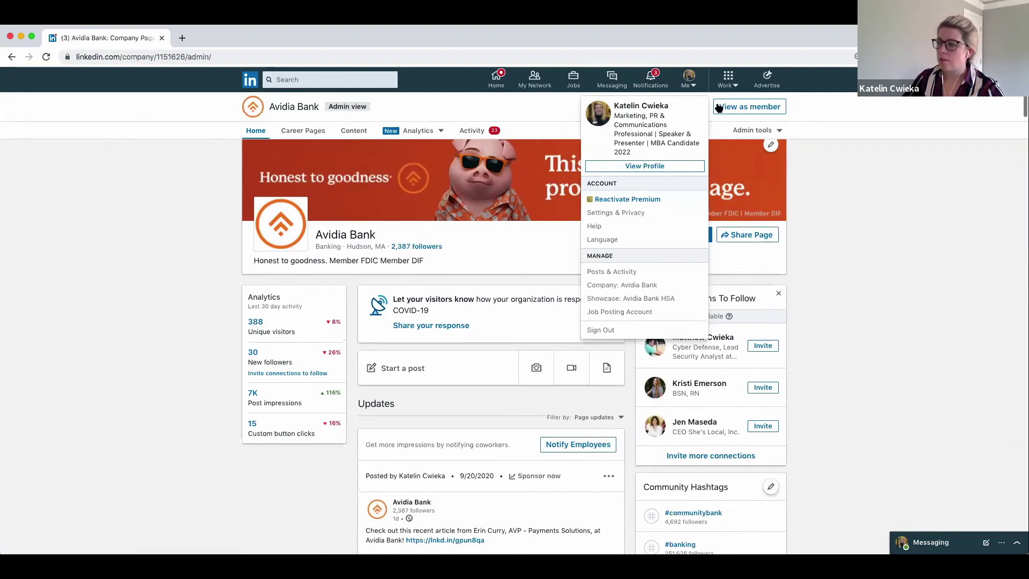
{"action": "left_click", "coordinate": [719, 86]}
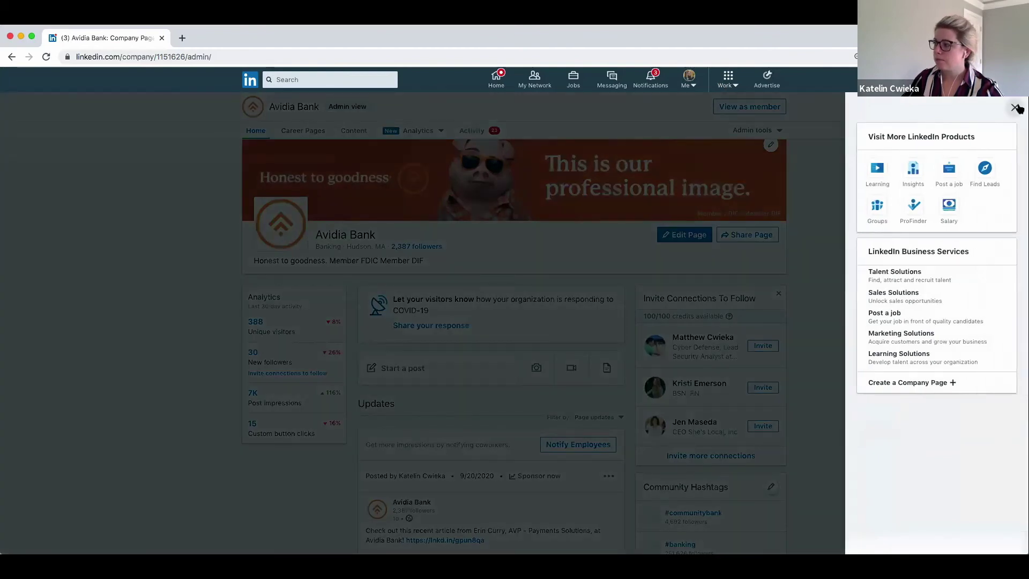
{"action": "left_click", "coordinate": [1015, 107]}
{"action": "left_click", "coordinate": [688, 79]}
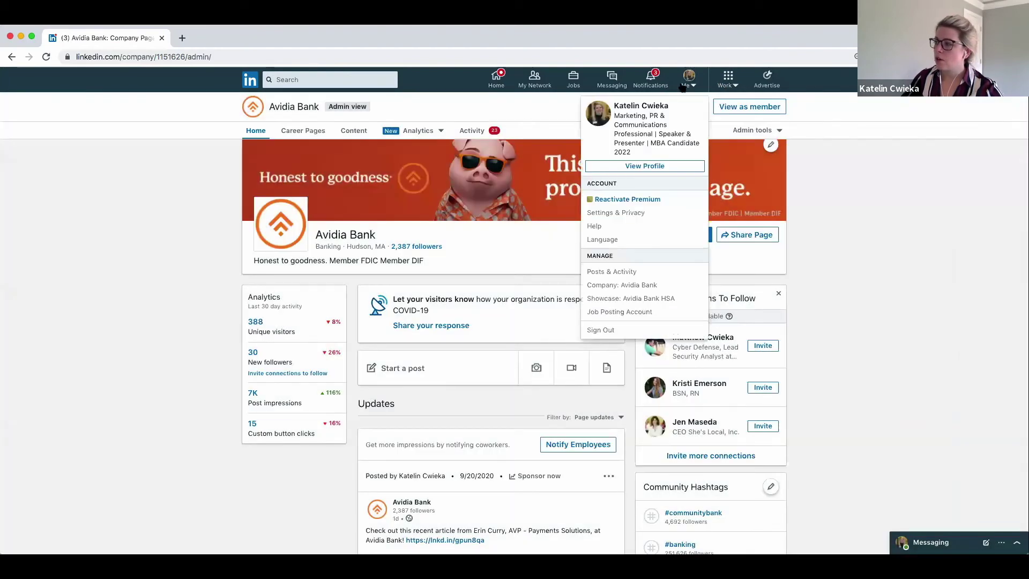
{"action": "left_click", "coordinate": [606, 299]}
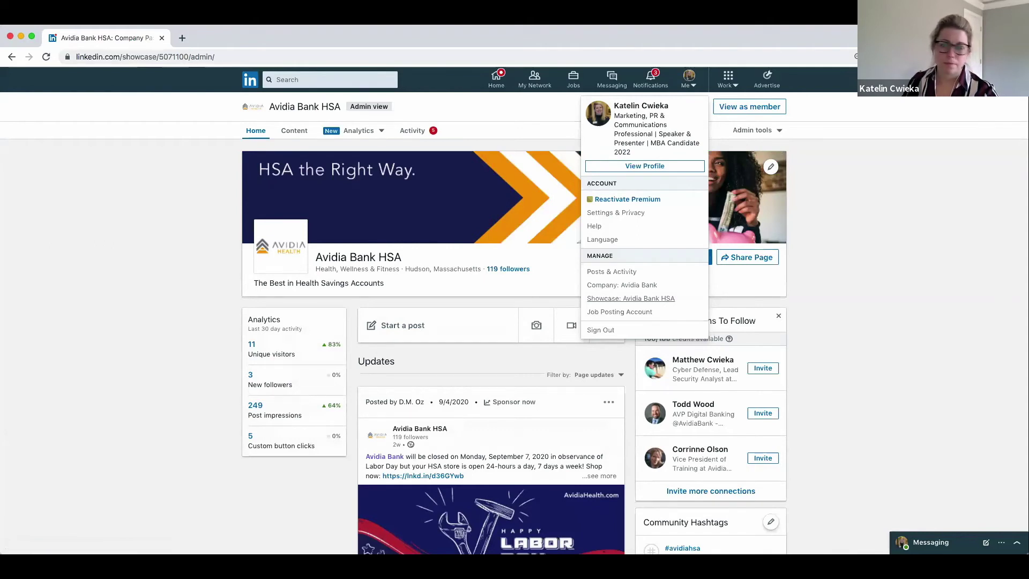
{"action": "left_click", "coordinate": [695, 85]}
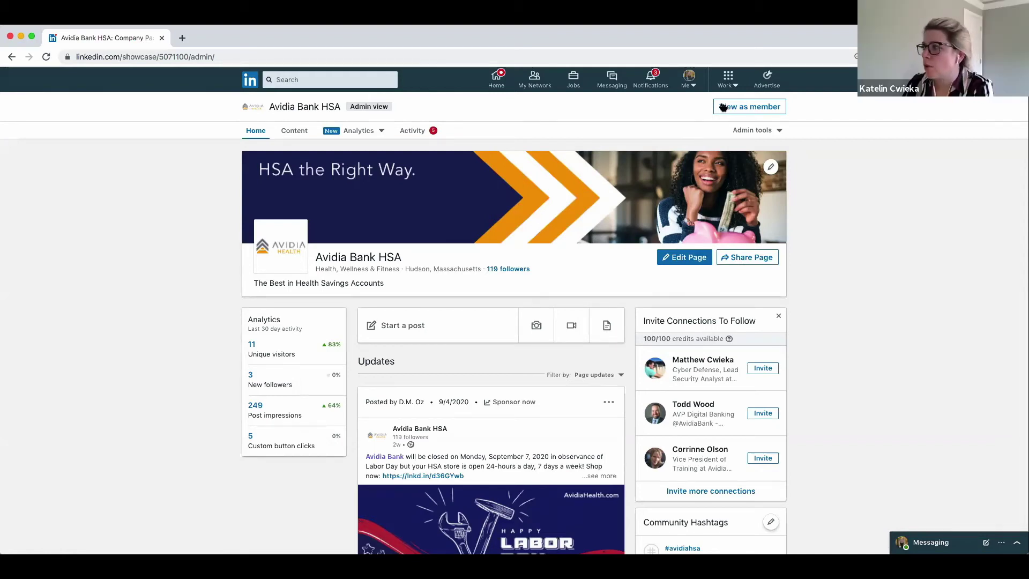
View the event creation form for the Avidia Bank HSA page, including its broadcast link field, and close it without creating an event.
{"action": "scroll", "coordinate": [686, 91], "scroll_direction": "down", "scroll_amount": 1}
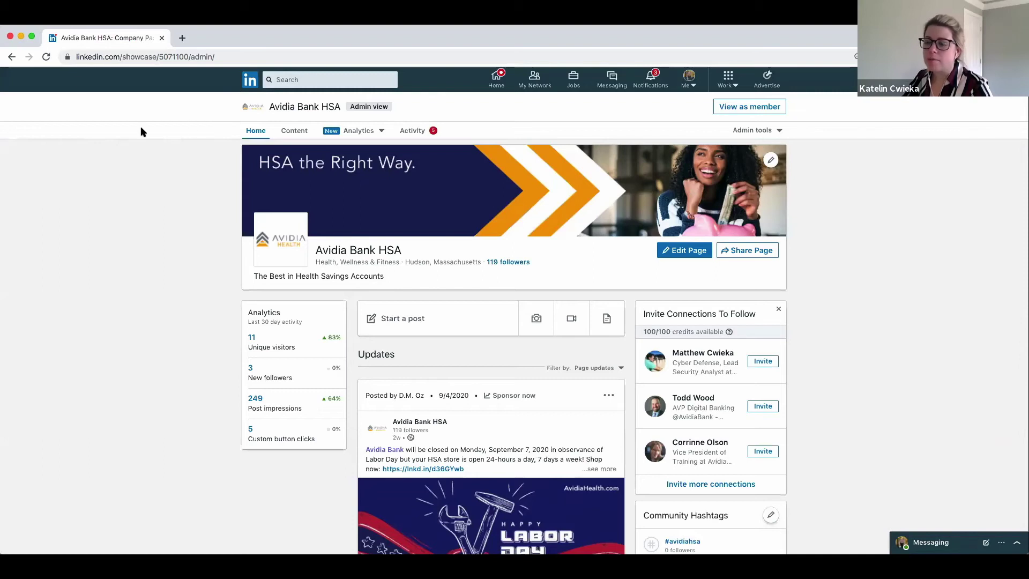
{"action": "right_click", "coordinate": [12, 57]}
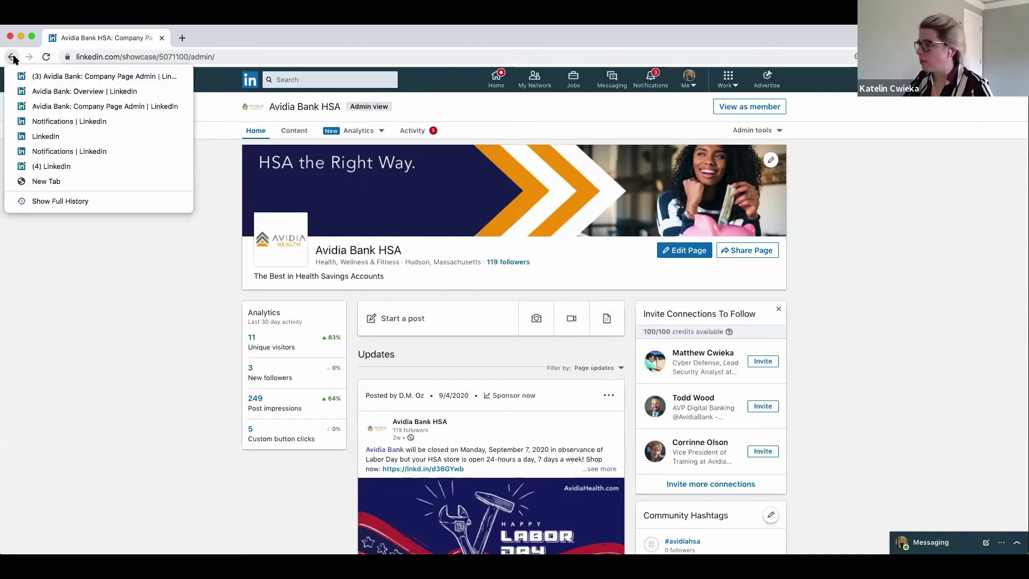
{"action": "left_click", "coordinate": [776, 131]}
{"action": "left_click", "coordinate": [776, 132]}
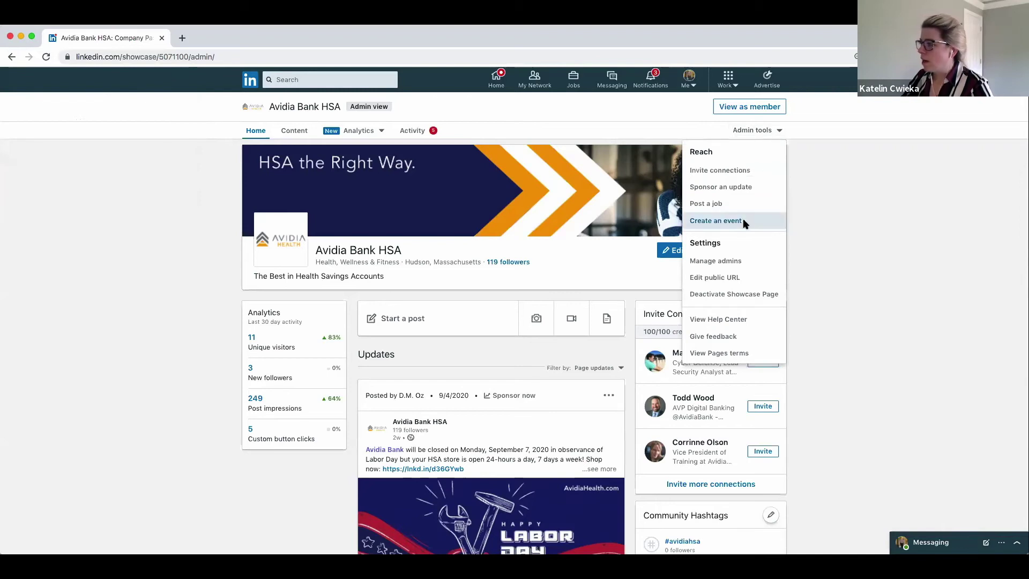
{"action": "left_click", "coordinate": [716, 221]}
{"action": "scroll", "coordinate": [379, 263], "scroll_direction": "down", "scroll_amount": 2}
{"action": "left_click", "coordinate": [368, 301]}
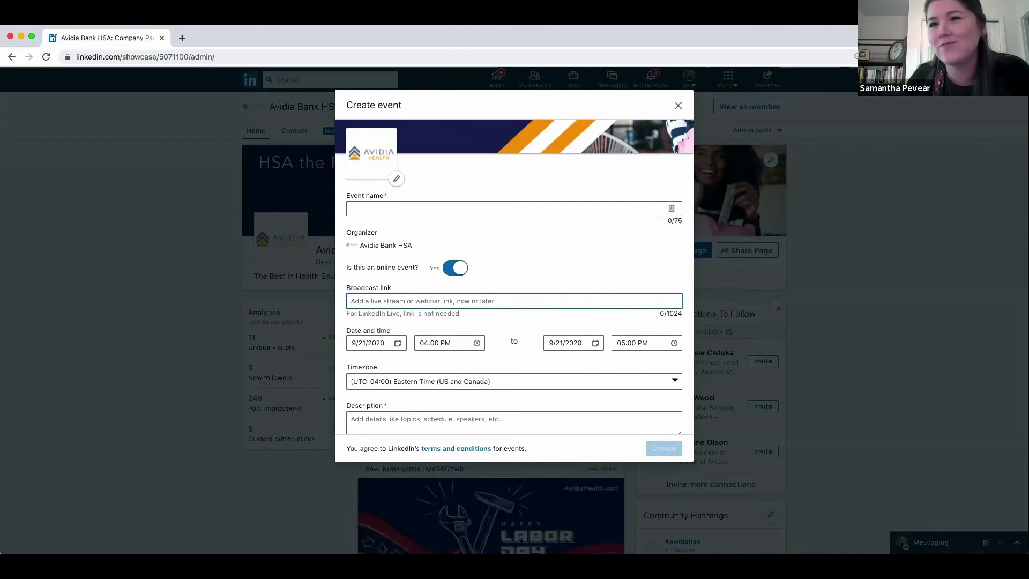
{"action": "left_click", "coordinate": [678, 107]}
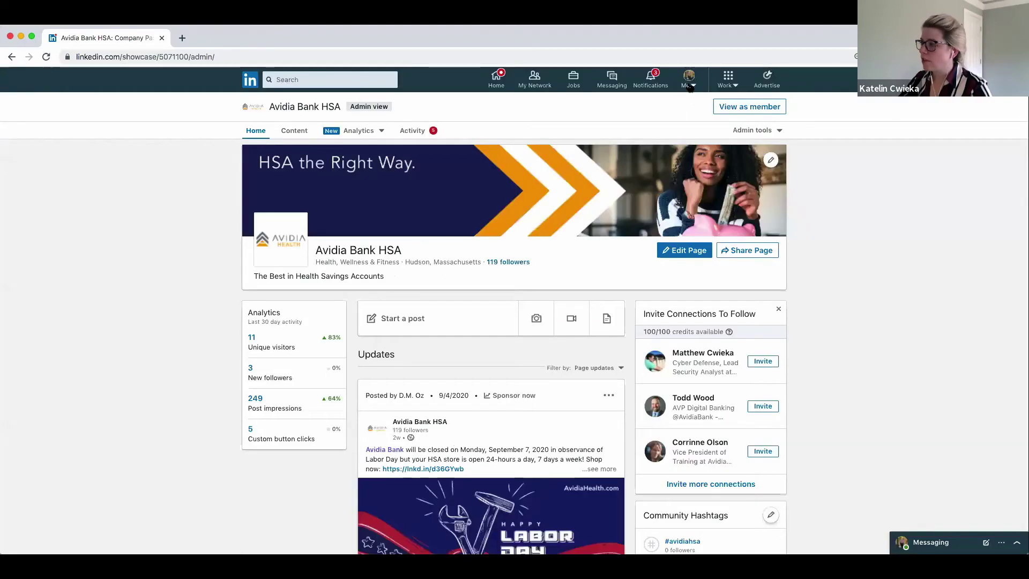
Open the account owner's personal profile and go to its Experience section.
{"action": "left_click", "coordinate": [689, 86]}
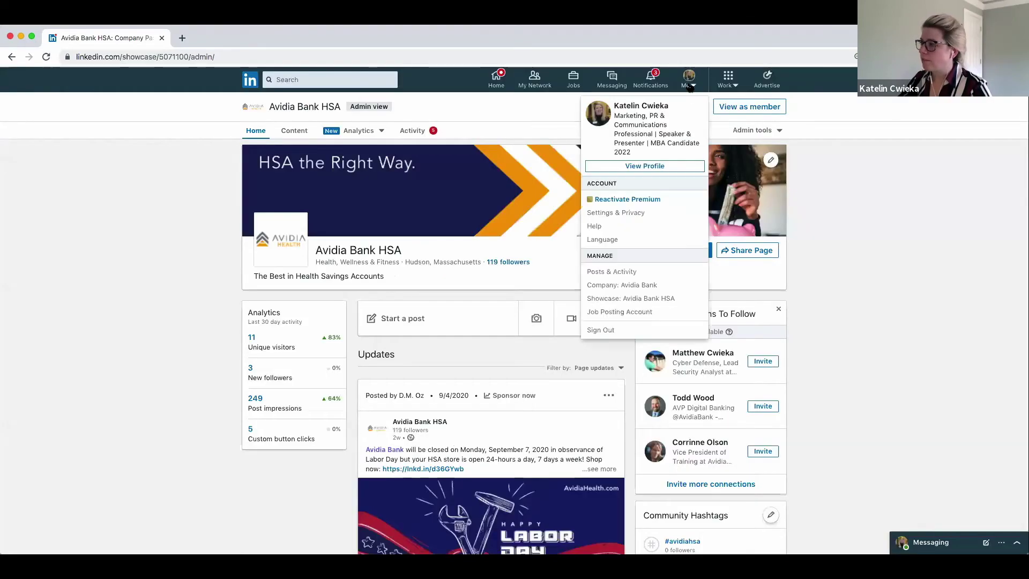
{"action": "left_click", "coordinate": [646, 167]}
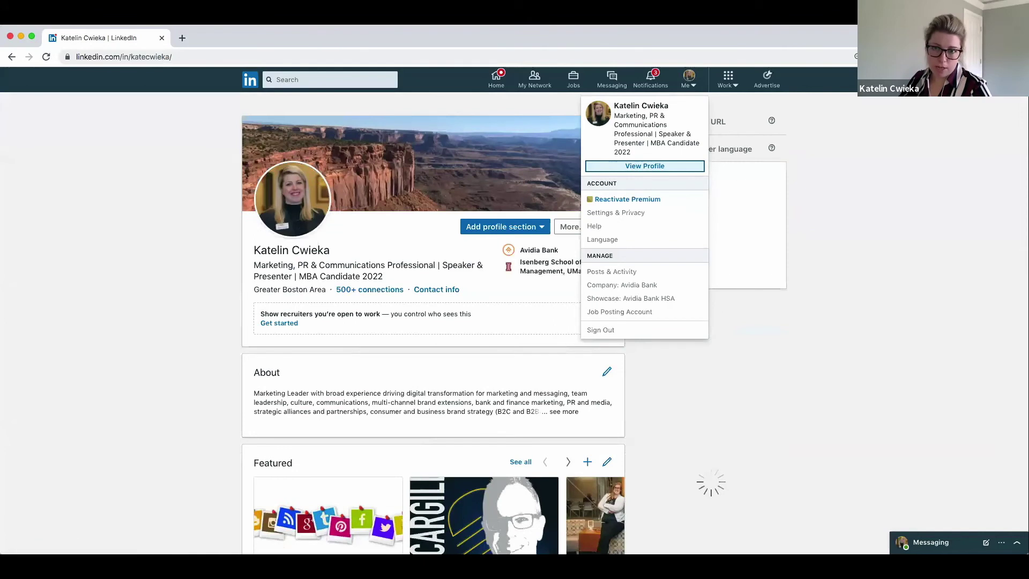
{"action": "left_click", "coordinate": [71, 265]}
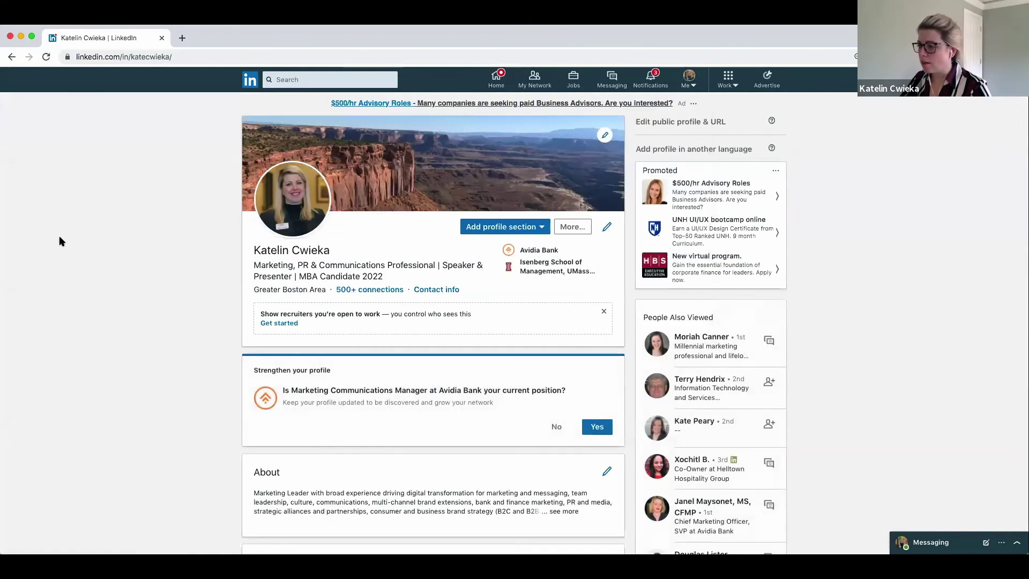
{"action": "scroll", "coordinate": [60, 241], "scroll_direction": "down", "scroll_amount": 15}
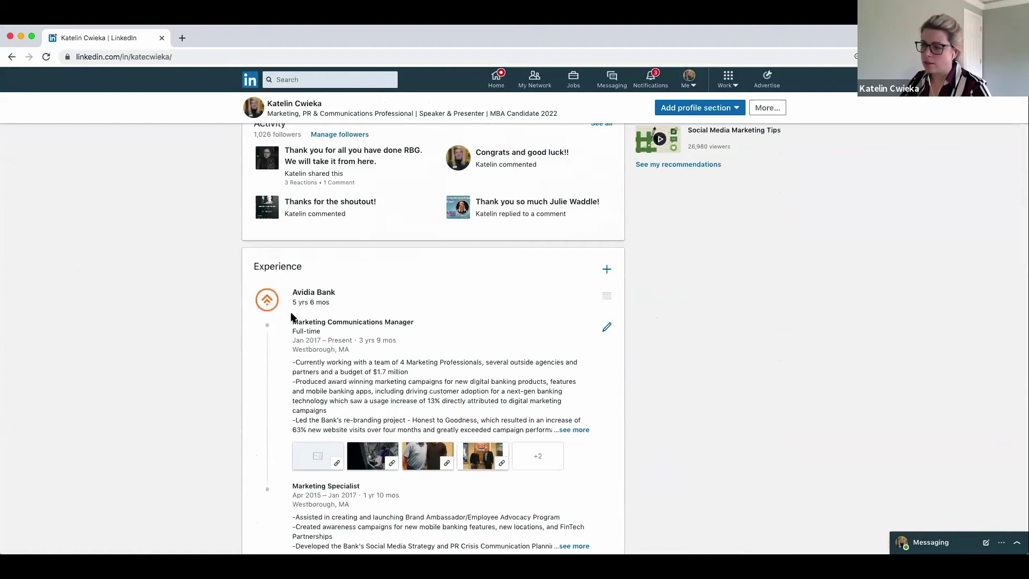
Start a new experience entry on the profile and set its title to Marketing Consultant.
{"action": "left_click", "coordinate": [607, 269]}
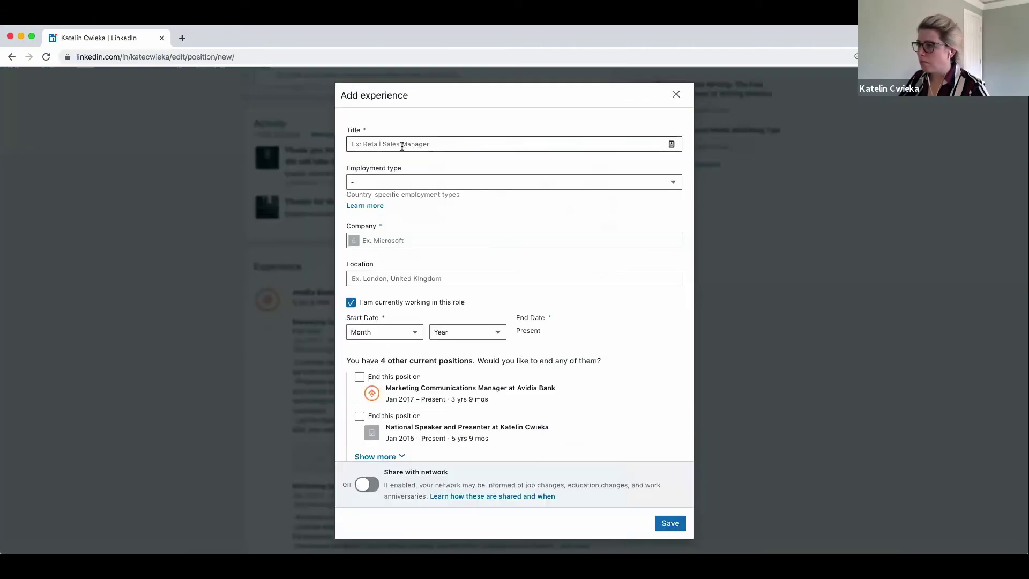
{"action": "left_click", "coordinate": [403, 145]}
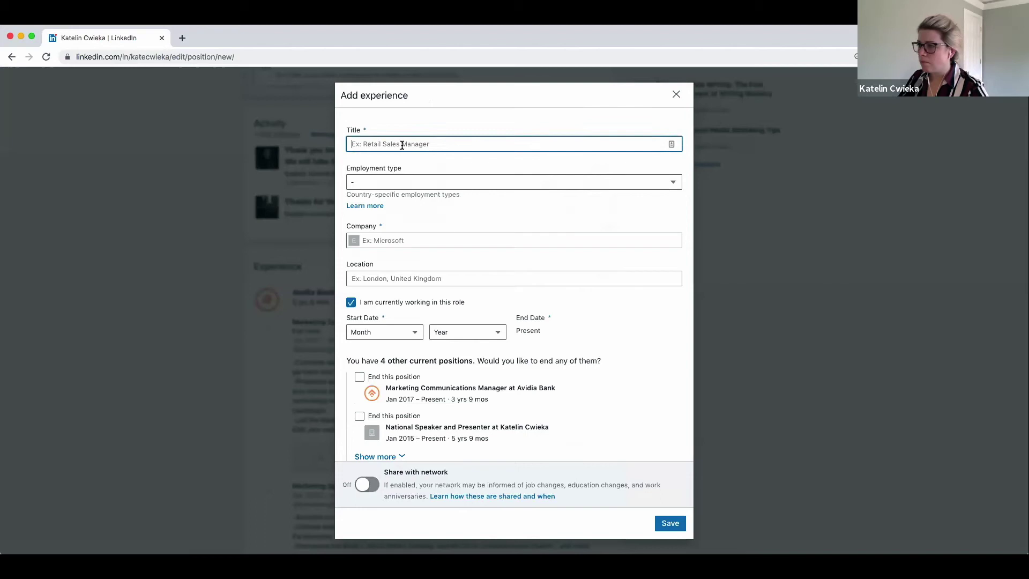
{"action": "type", "text": "Ce"}
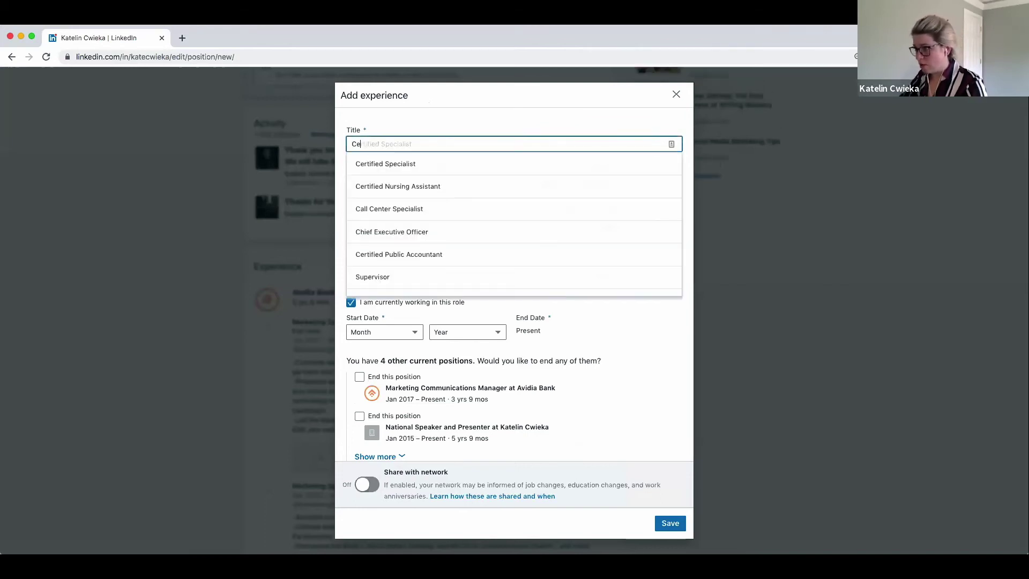
{"action": "key", "text": "BackSpace"}
{"action": "key", "text": "BackSpace"}
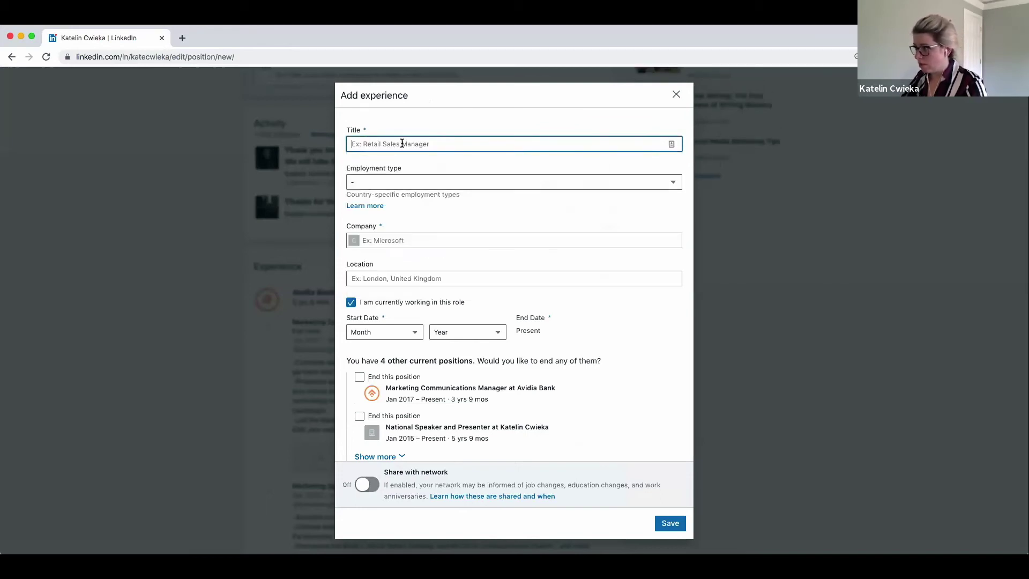
{"action": "type", "text": "marketing"}
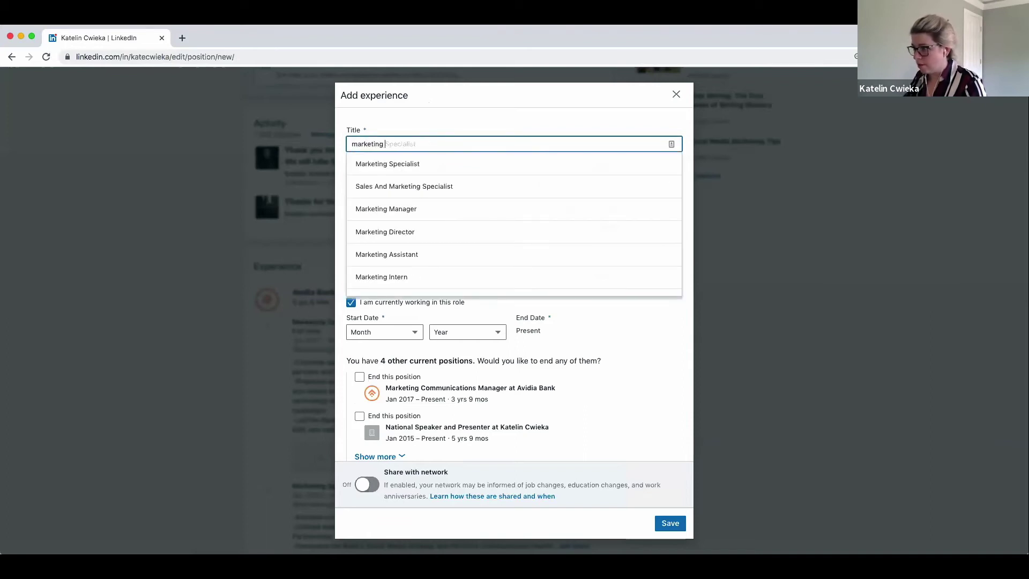
{"action": "type", "text": "  consult"}
{"action": "key", "text": "Down"}
{"action": "key", "text": "Return"}
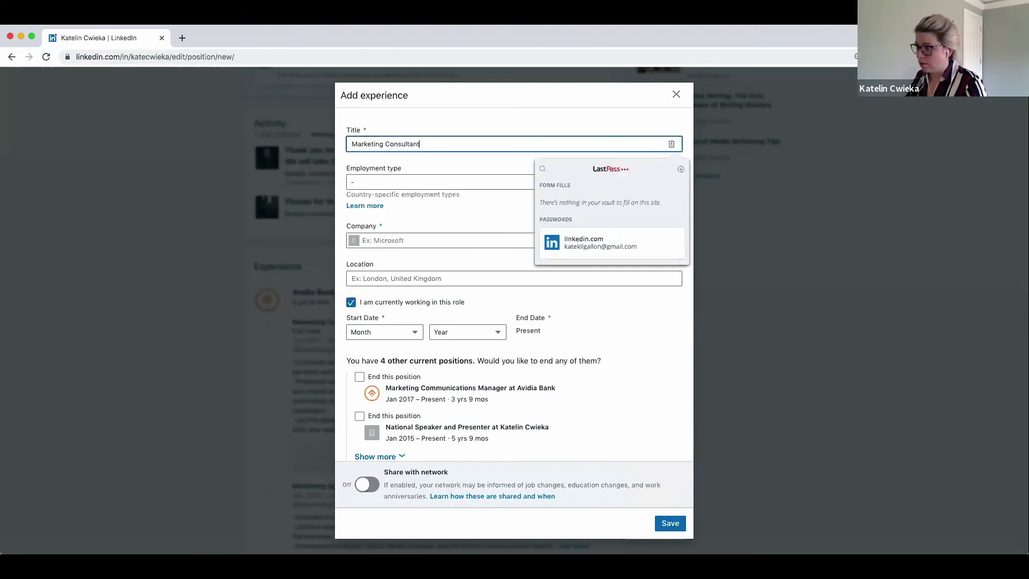
Set the new experience entry's employment type to Full-time and its company to the Avidia Bank page.
{"action": "left_click", "coordinate": [375, 182]}
{"action": "left_click", "coordinate": [370, 194]}
{"action": "left_click", "coordinate": [462, 245]}
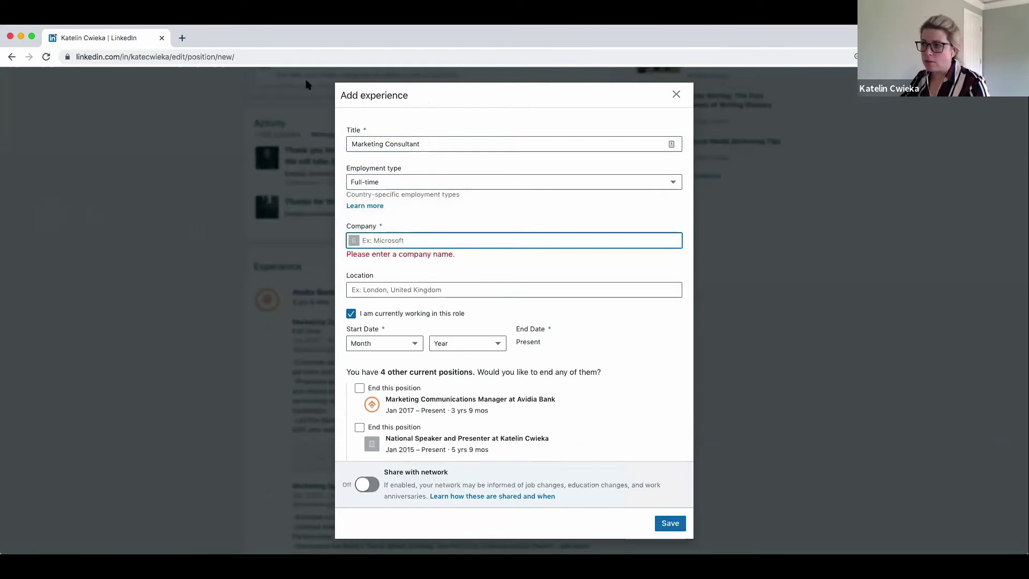
{"action": "type", "text": "Av"}
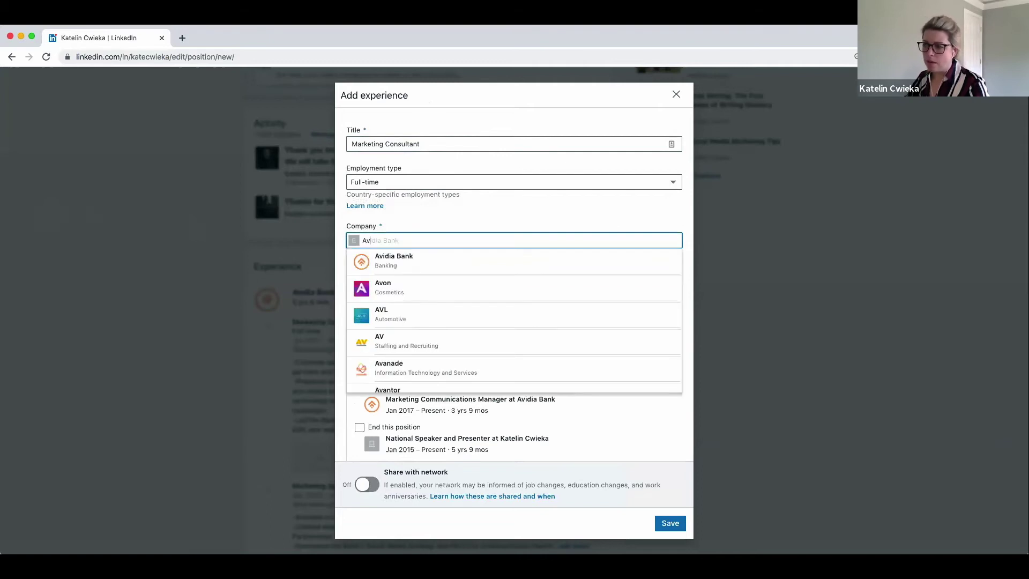
{"action": "type", "text": "id"}
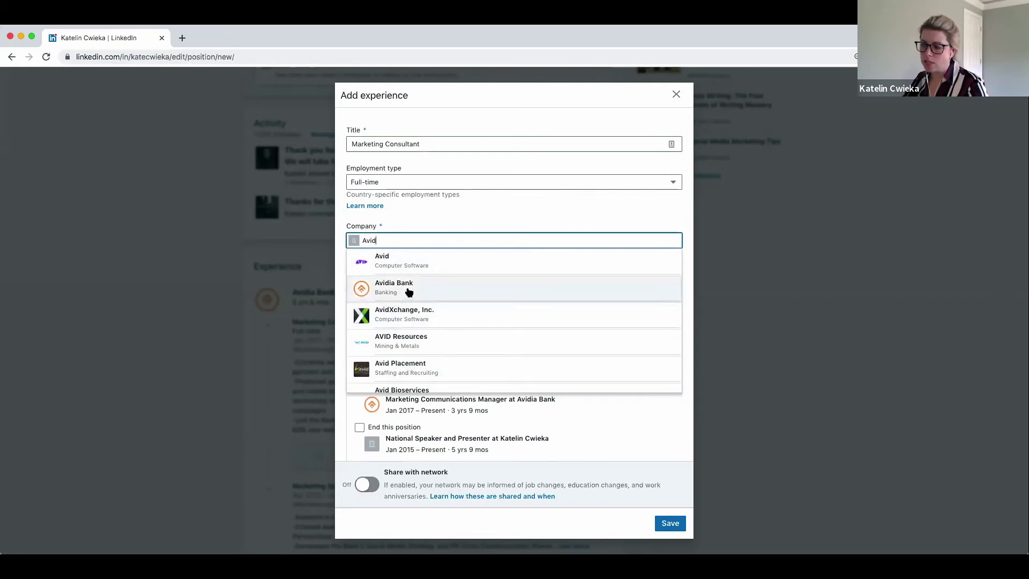
{"action": "left_click", "coordinate": [408, 292]}
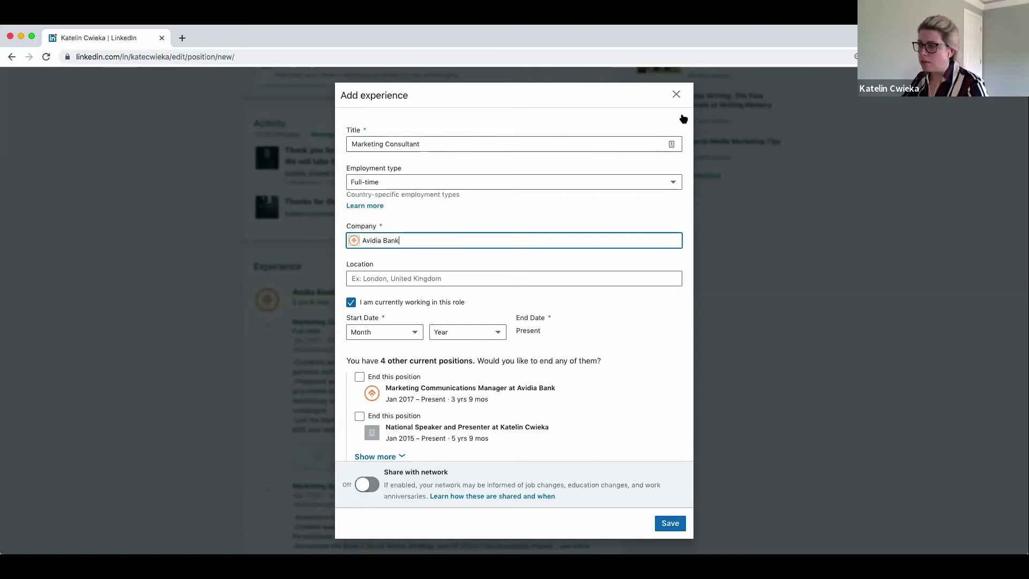
Discard the experience draft and open the Avidia Bank company page from the profile's Experience section.
{"action": "left_click", "coordinate": [677, 95]}
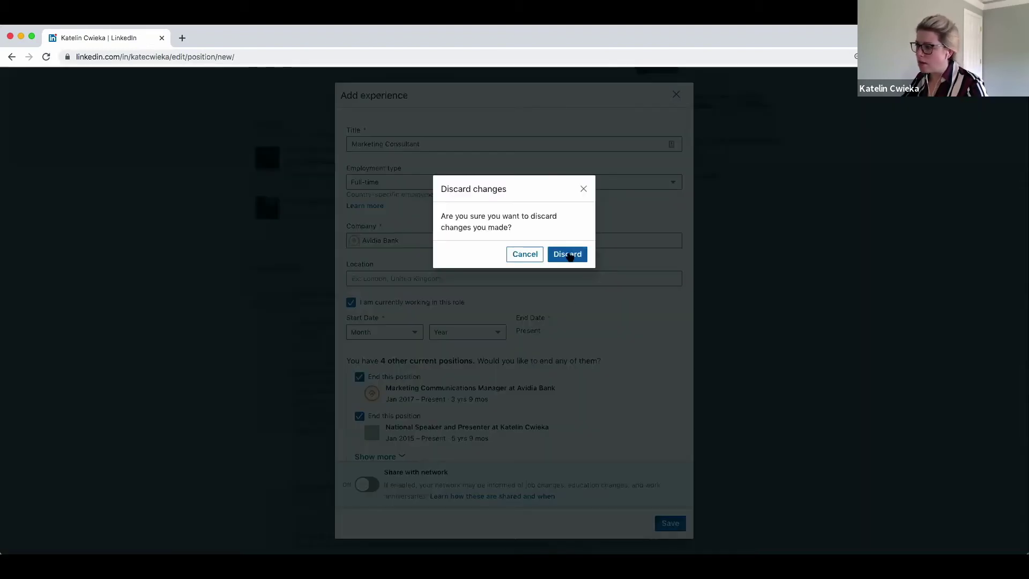
{"action": "left_click", "coordinate": [568, 254]}
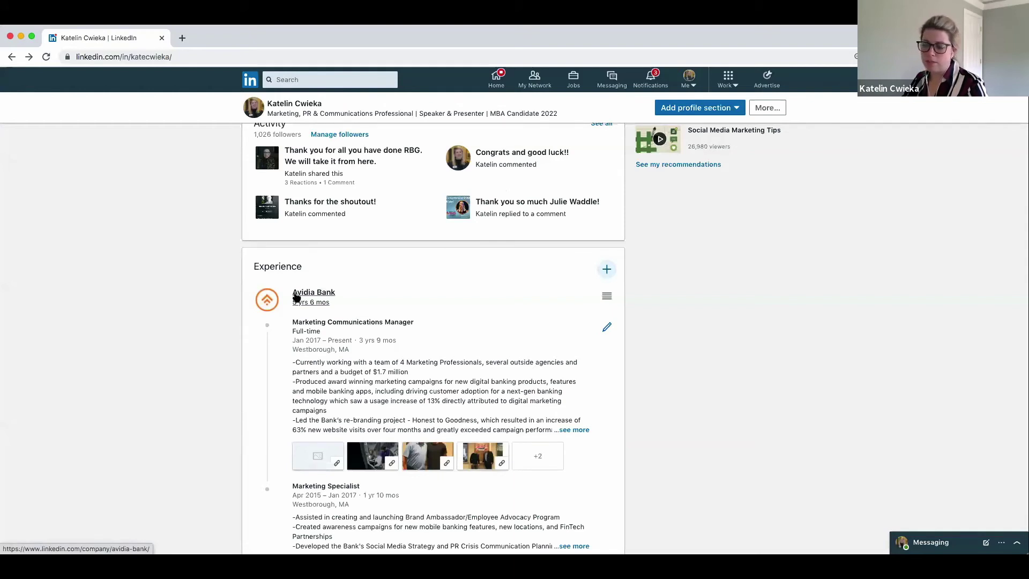
{"action": "left_click", "coordinate": [299, 294]}
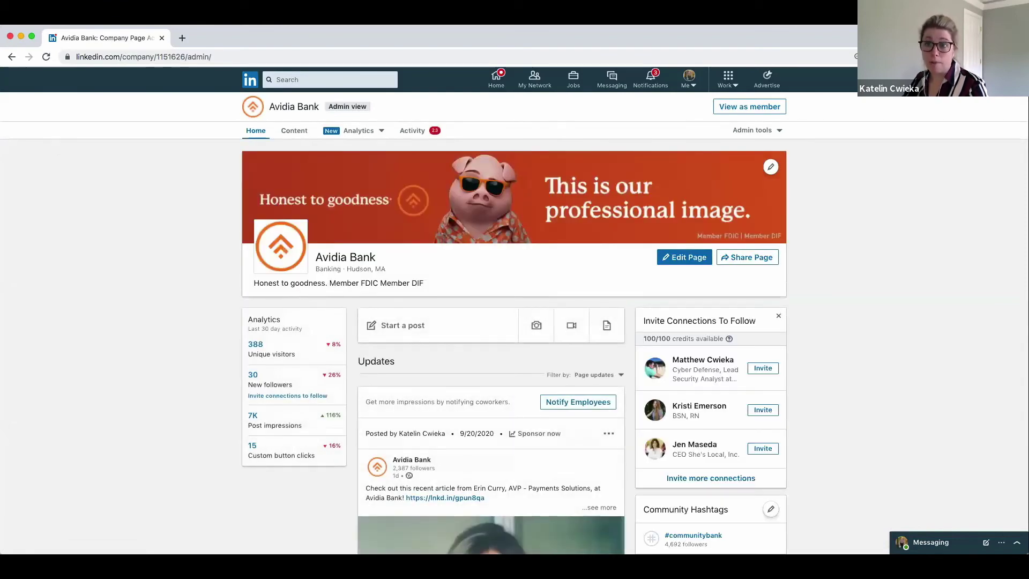
Open the account's Settings & Privacy and look through the account preferences down to Account management.
{"action": "left_click", "coordinate": [690, 85]}
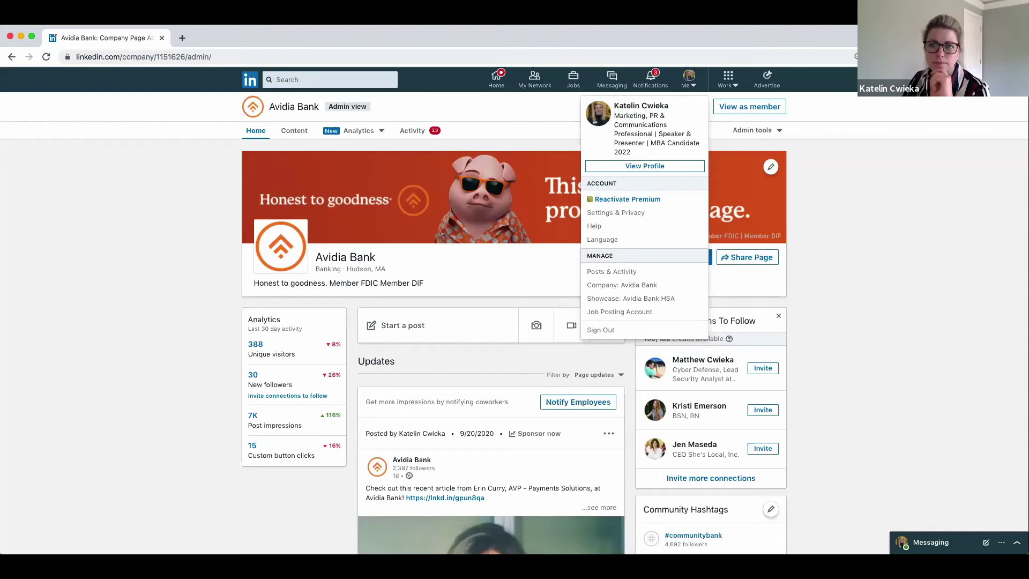
{"action": "key", "text": "super+Tab"}
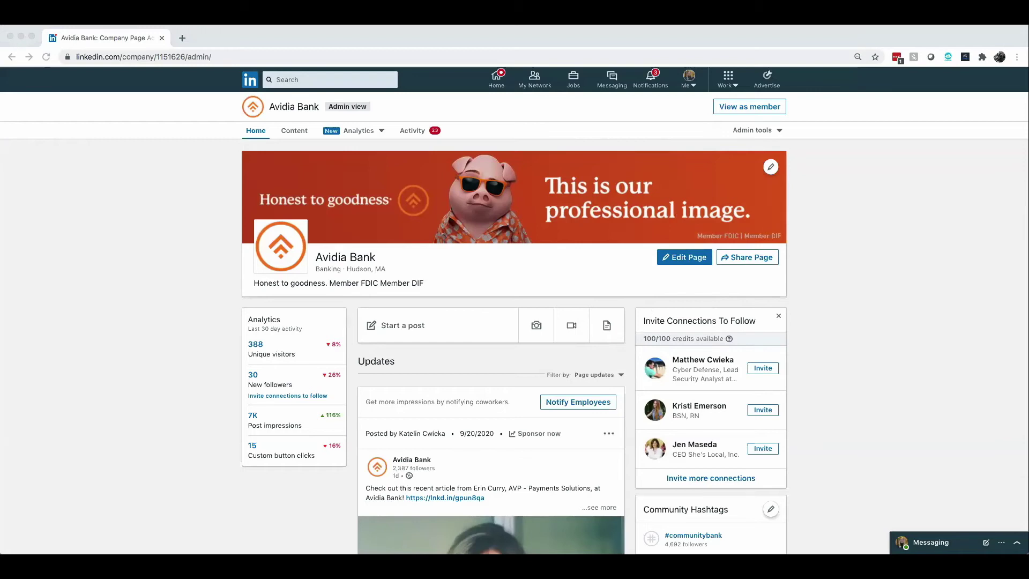
{"action": "left_click", "coordinate": [691, 87]}
{"action": "left_click", "coordinate": [691, 87]}
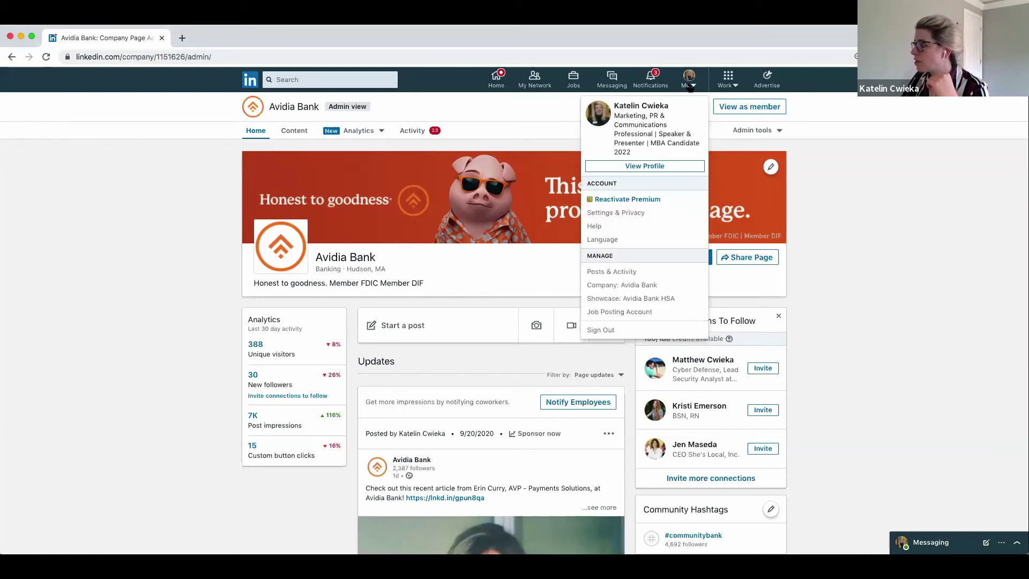
{"action": "left_click", "coordinate": [622, 215]}
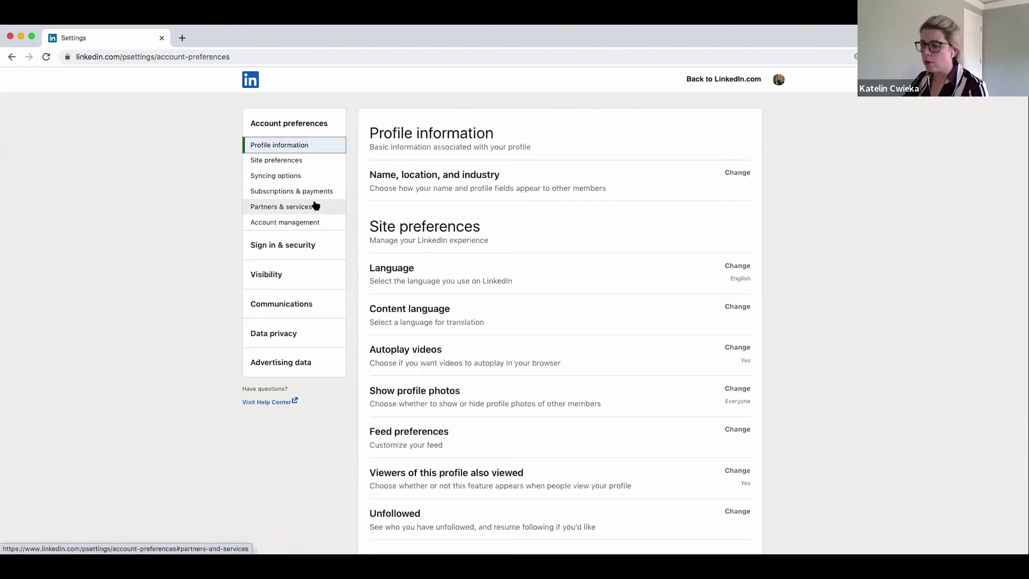
{"action": "left_click", "coordinate": [279, 149]}
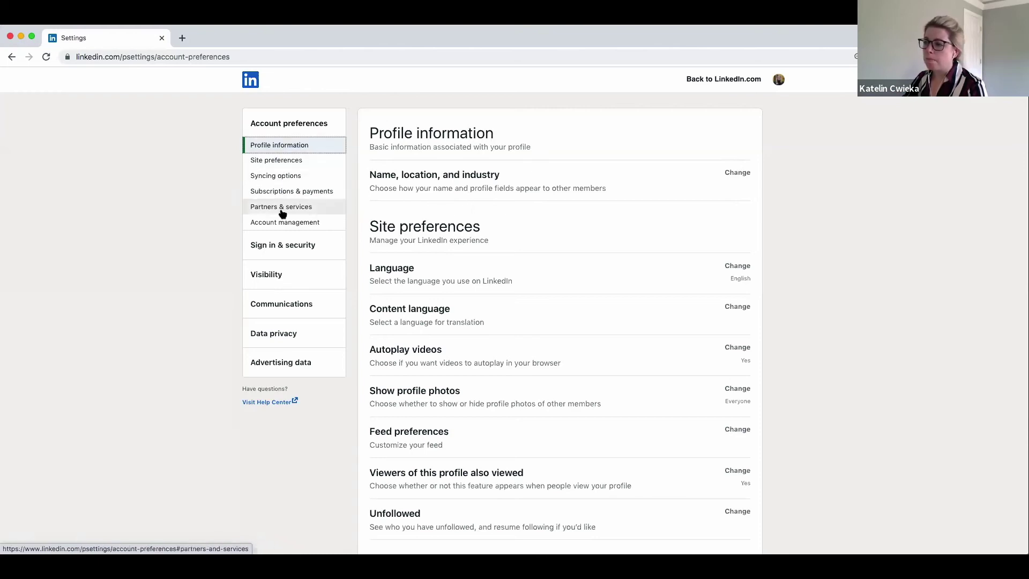
{"action": "scroll", "coordinate": [515, 196], "scroll_direction": "down", "scroll_amount": 3}
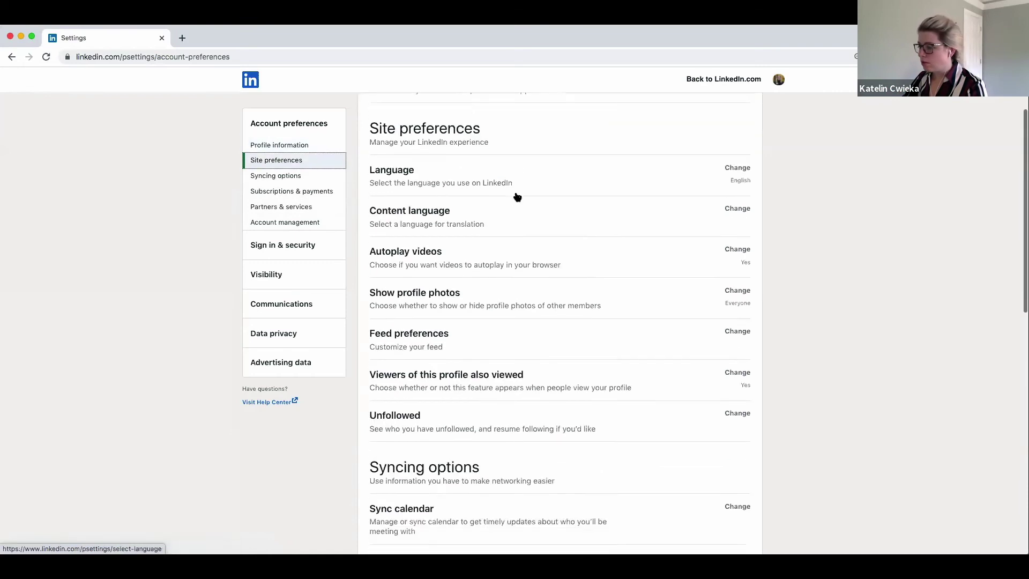
{"action": "scroll", "coordinate": [515, 196], "scroll_direction": "down", "scroll_amount": 10}
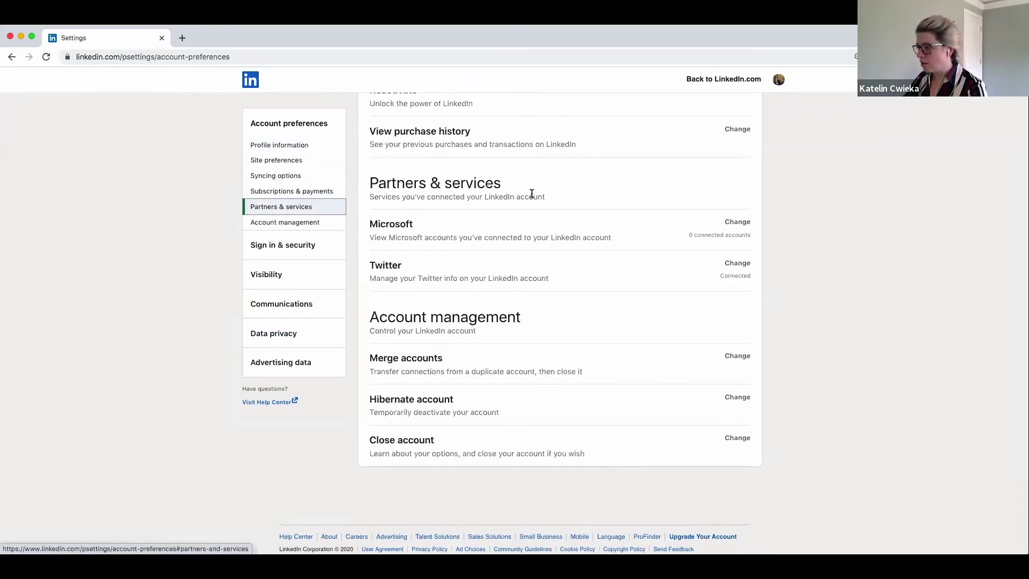
Review the email notification categories in the Communications settings and return to the Communications overview.
{"action": "left_click", "coordinate": [299, 304]}
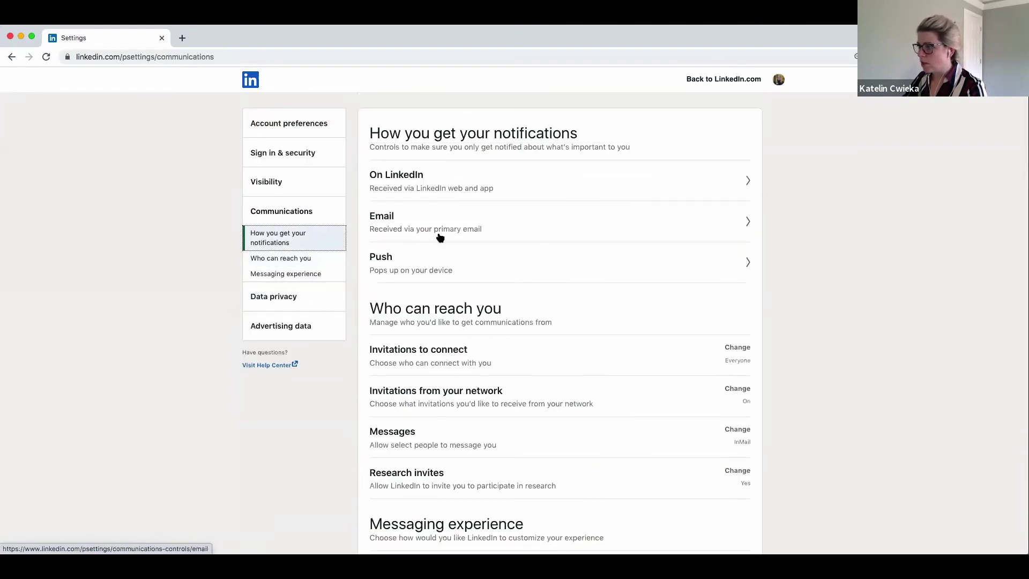
{"action": "left_click", "coordinate": [411, 224]}
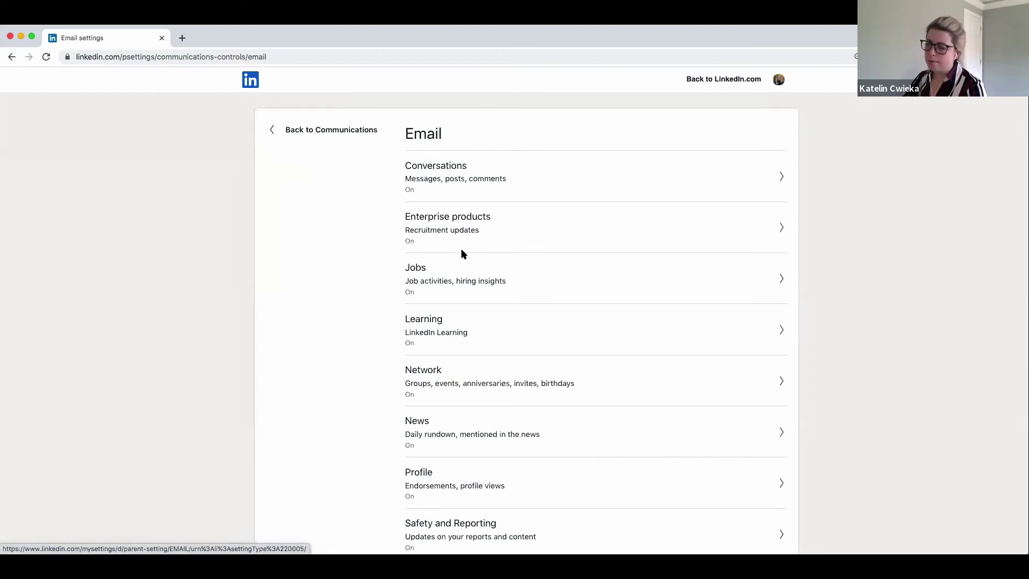
{"action": "scroll", "coordinate": [456, 257], "scroll_direction": "down", "scroll_amount": 2}
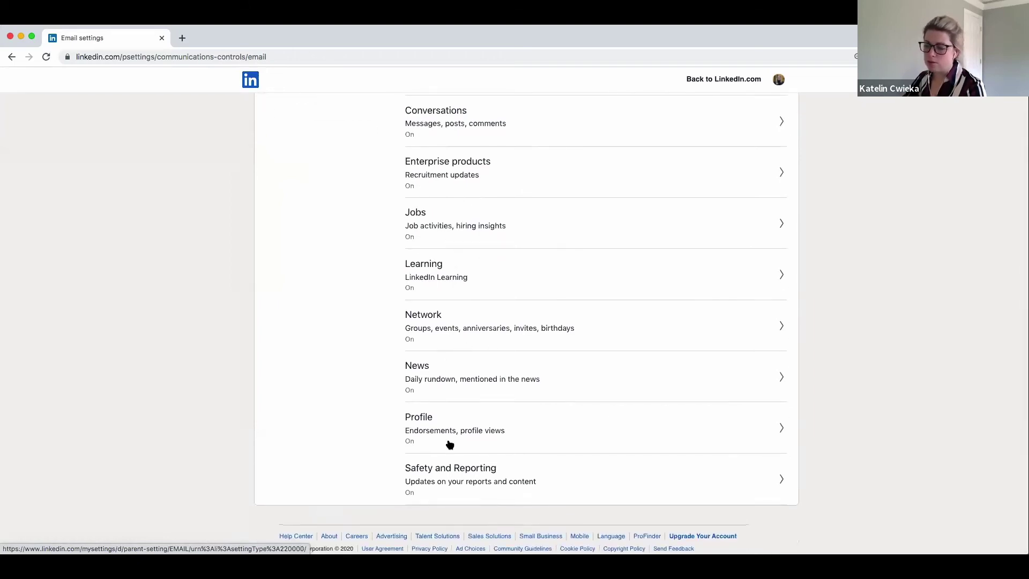
{"action": "scroll", "coordinate": [441, 172], "scroll_direction": "up", "scroll_amount": 2}
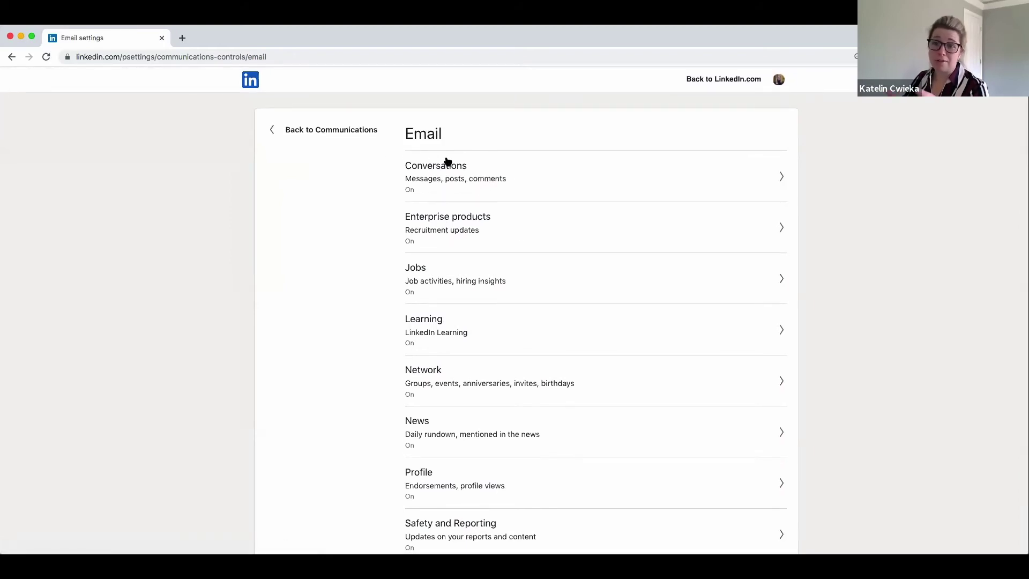
{"action": "left_click", "coordinate": [302, 131]}
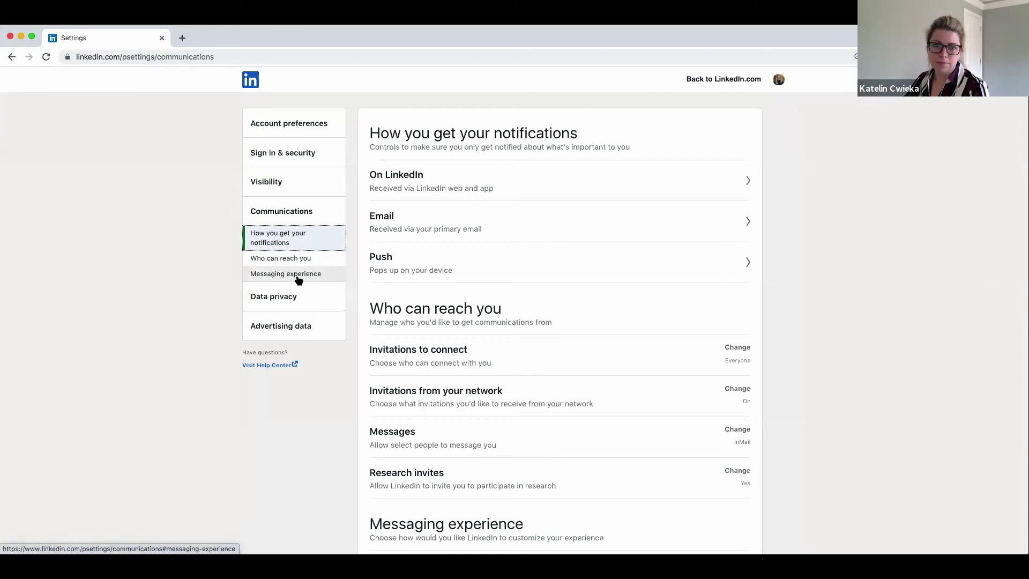
Leave the settings and go back to the admin view of the Avidia Bank page.
{"action": "left_click", "coordinate": [13, 57]}
{"action": "left_click", "coordinate": [13, 57]}
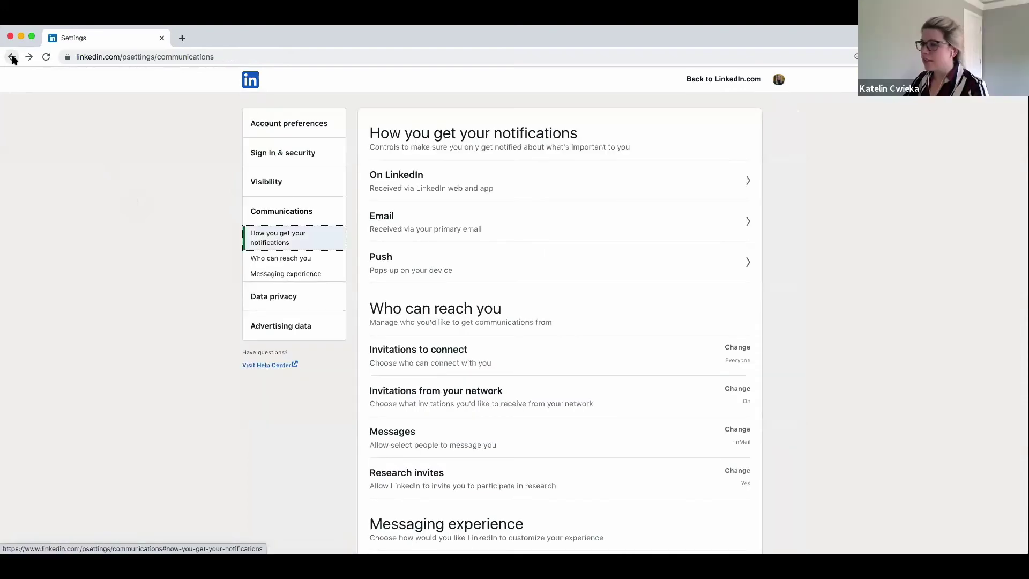
{"action": "left_click", "coordinate": [13, 57]}
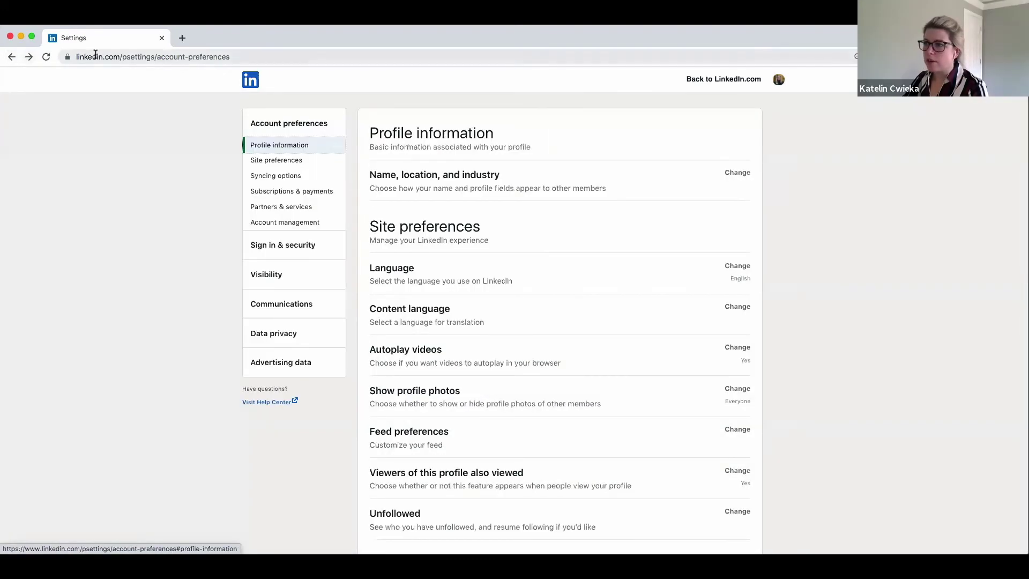
{"action": "left_click", "coordinate": [12, 56]}
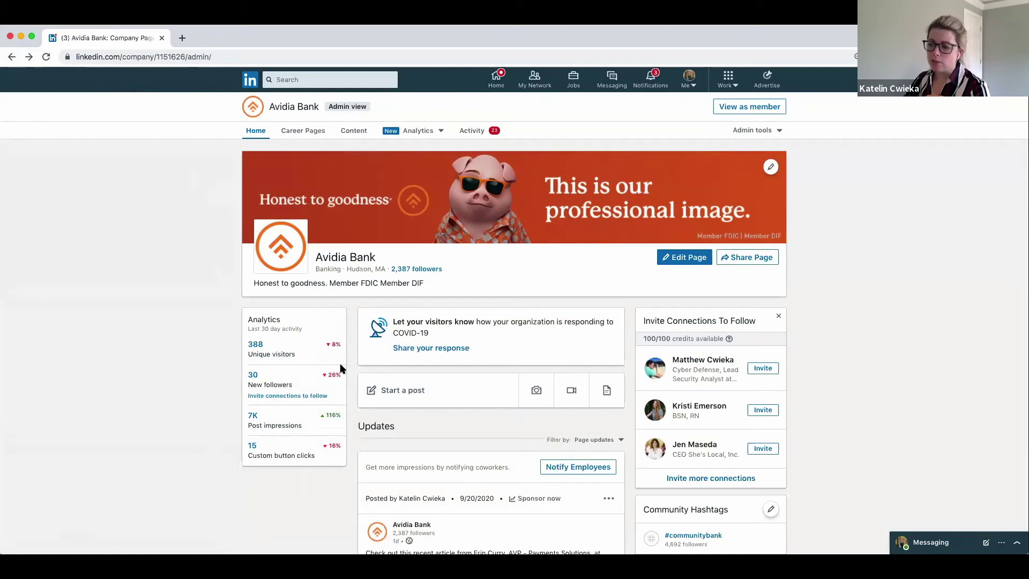
Open the Avidia Bank page's visitor analytics and examine the highlights, page view metrics and demographics by job function.
{"action": "scroll", "coordinate": [263, 324], "scroll_direction": "down", "scroll_amount": 1}
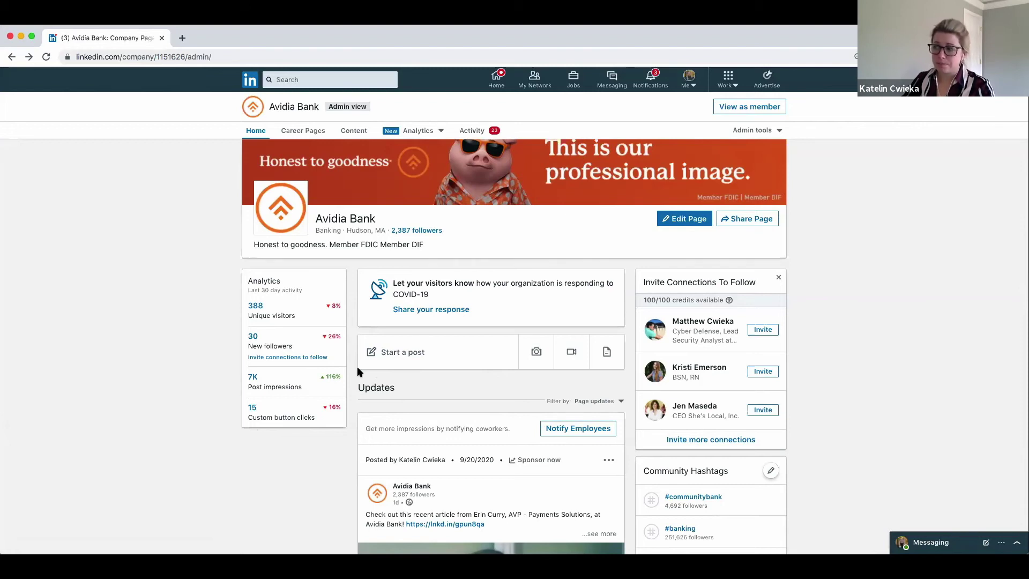
{"action": "left_click", "coordinate": [418, 132]}
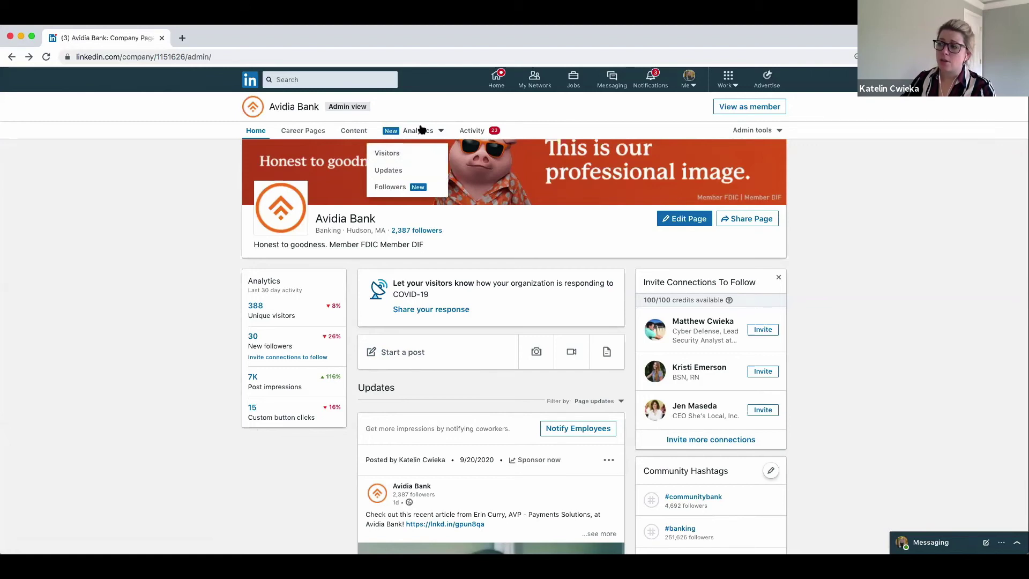
{"action": "left_click", "coordinate": [398, 154]}
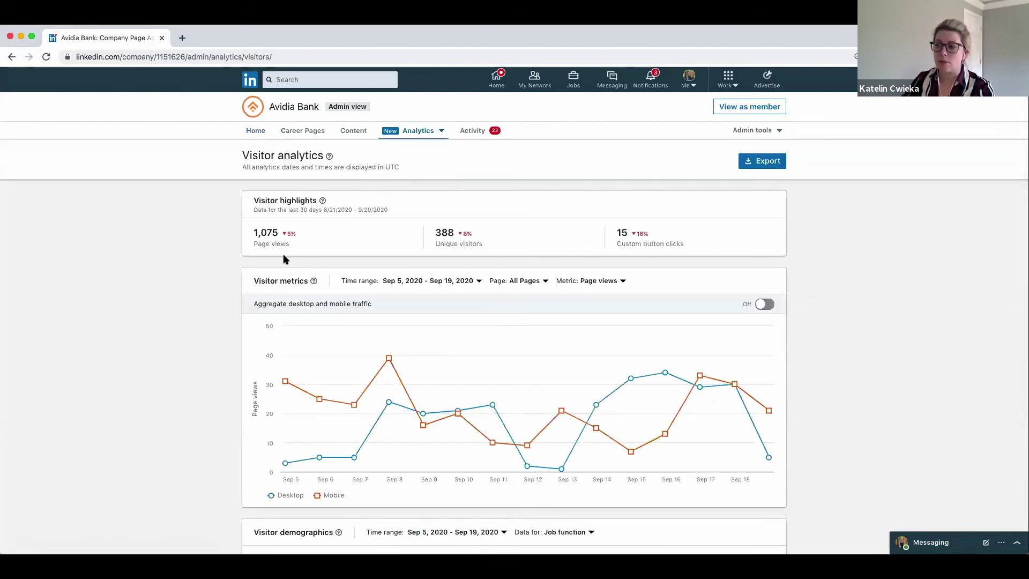
{"action": "scroll", "coordinate": [236, 248], "scroll_direction": "down", "scroll_amount": 1}
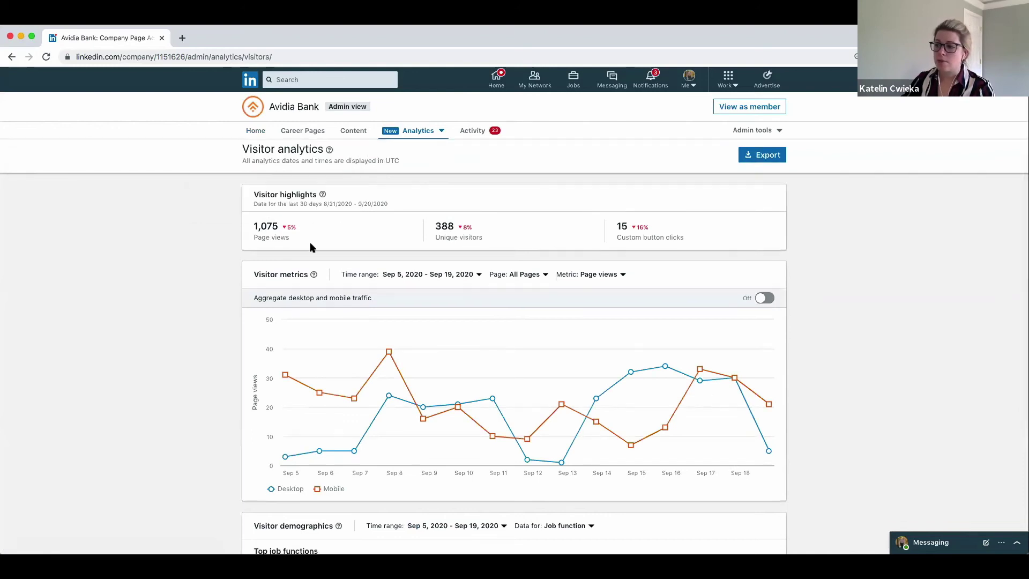
{"action": "scroll", "coordinate": [232, 256], "scroll_direction": "down", "scroll_amount": 3}
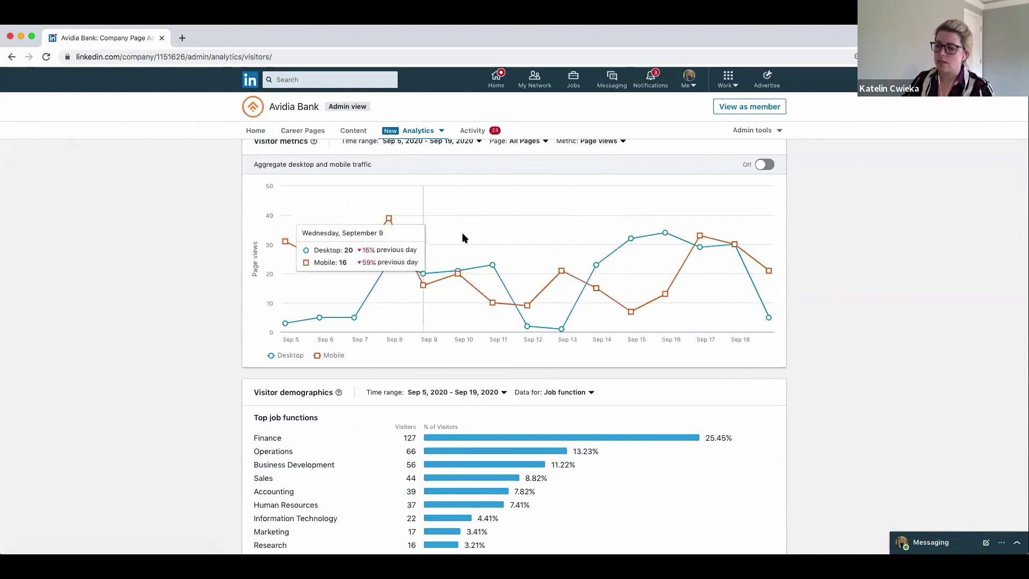
{"action": "scroll", "coordinate": [508, 262], "scroll_direction": "up", "scroll_amount": 1}
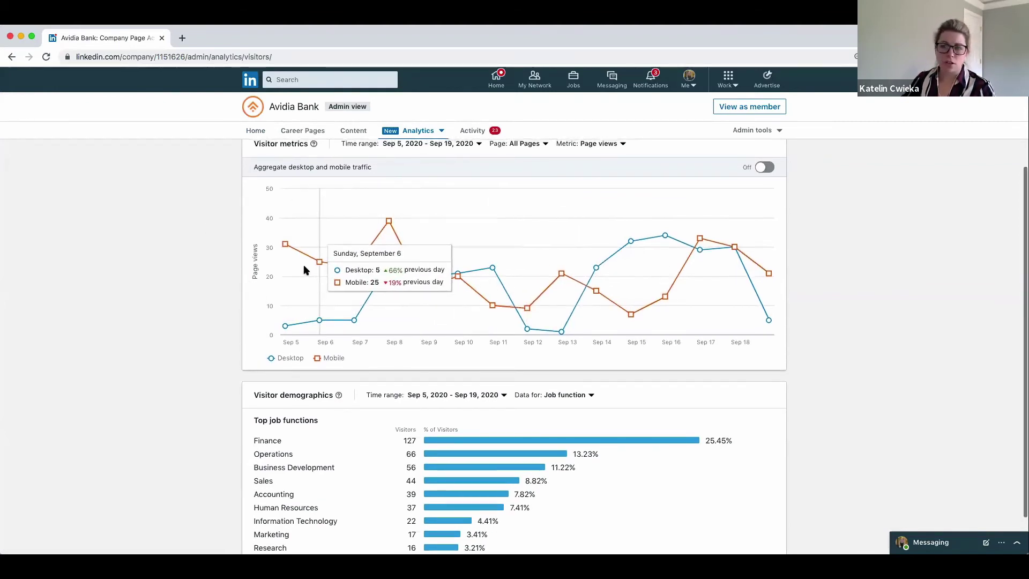
{"action": "scroll", "coordinate": [195, 272], "scroll_direction": "down", "scroll_amount": 2}
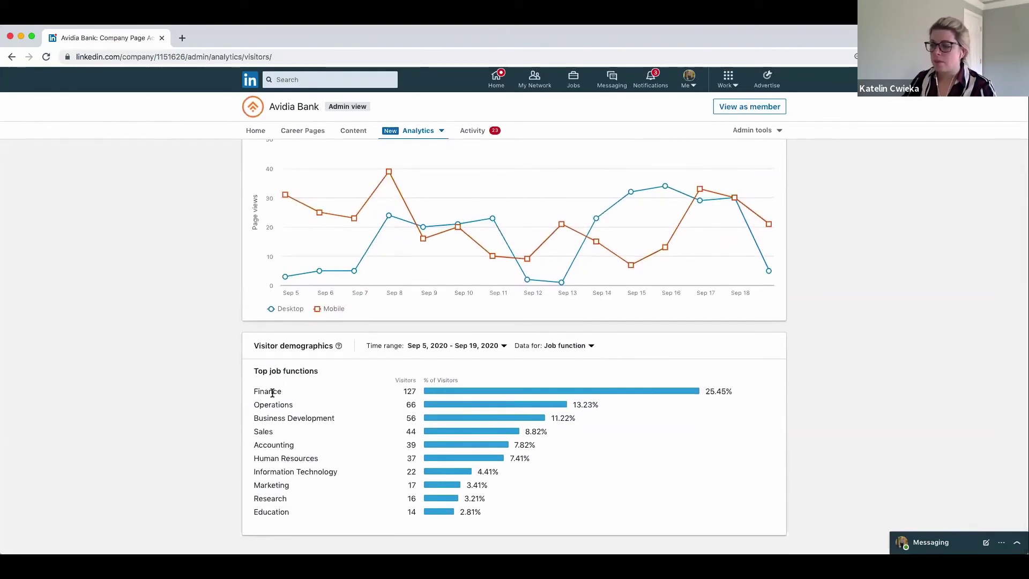
Examine the top job functions in the visitor demographics, highlighting the Finance row with its visitor count and percentage.
{"action": "left_click_drag", "start_coordinate": [252, 369], "coordinate": [311, 516]}
{"action": "left_click", "coordinate": [287, 375]}
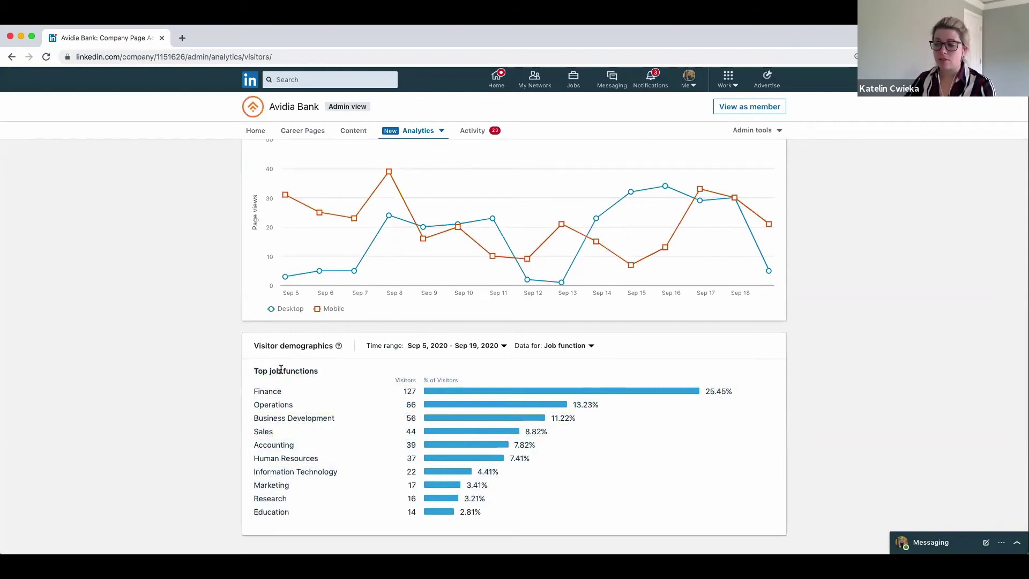
{"action": "left_click_drag", "start_coordinate": [259, 371], "coordinate": [384, 421]}
{"action": "left_click", "coordinate": [348, 385]}
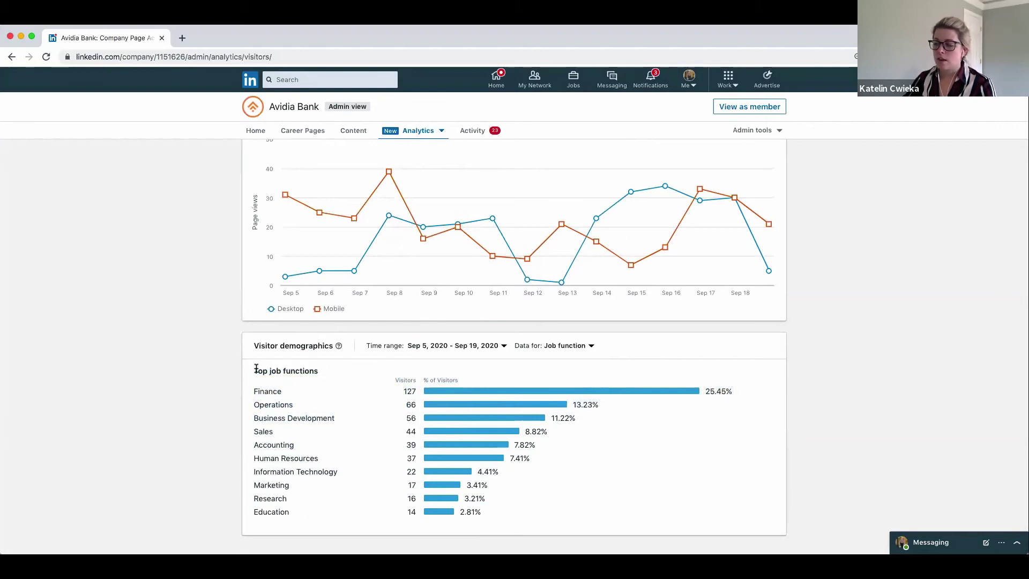
{"action": "left_click_drag", "start_coordinate": [253, 369], "coordinate": [322, 395]}
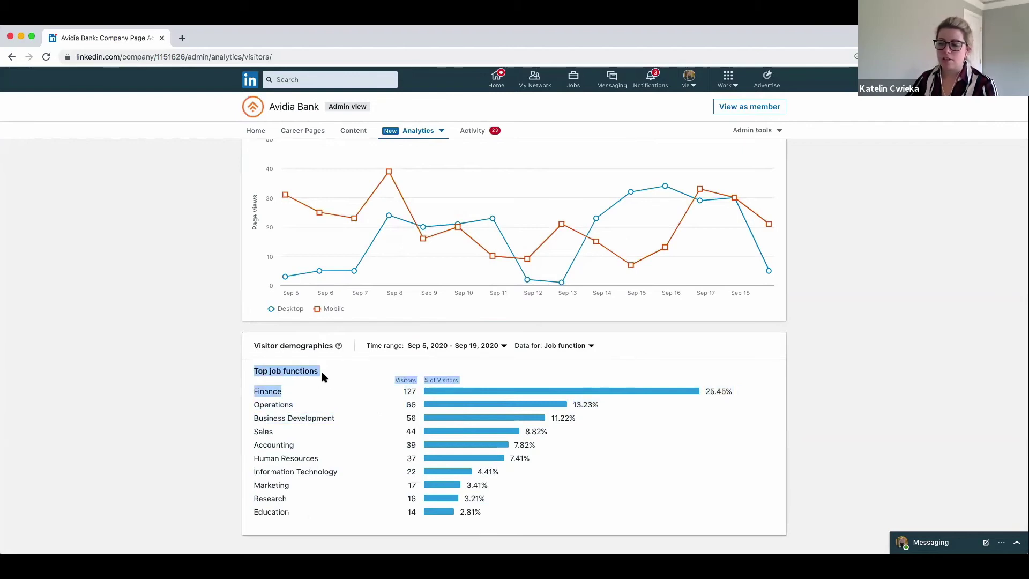
{"action": "left_click", "coordinate": [252, 392]}
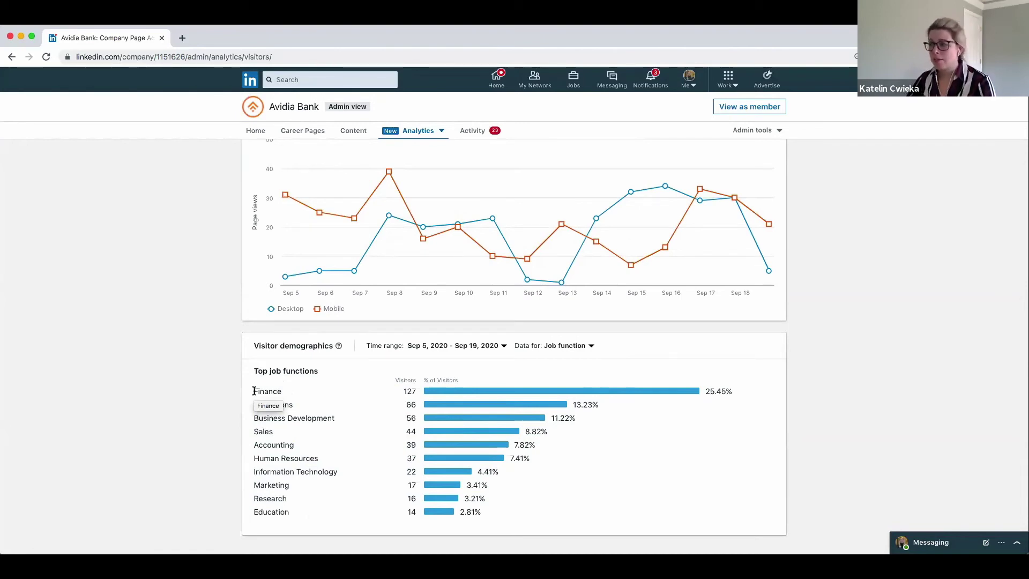
{"action": "left_click_drag", "start_coordinate": [254, 391], "coordinate": [291, 393]}
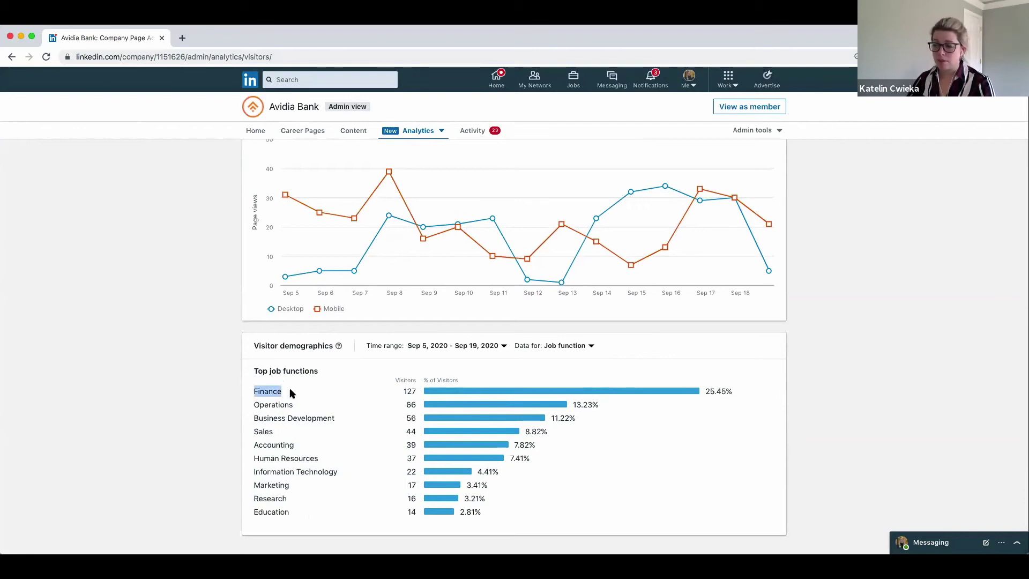
{"action": "left_click_drag", "start_coordinate": [396, 391], "coordinate": [707, 387]}
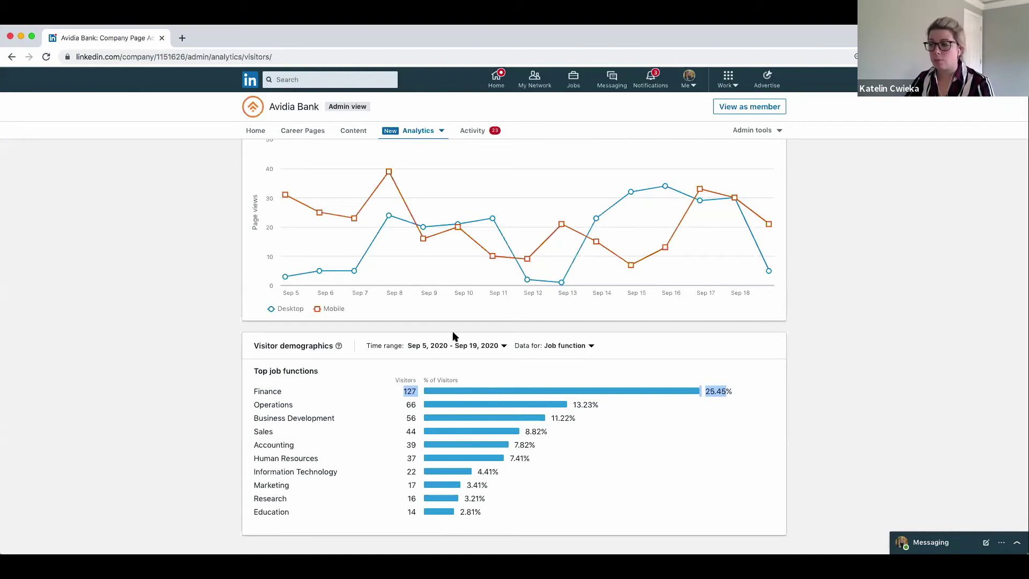
Open the Avidia Bank page's update analytics and examine the engagement table, including the click-through rate of the most recent update.
{"action": "scroll", "coordinate": [506, 361], "scroll_direction": "up", "scroll_amount": 3}
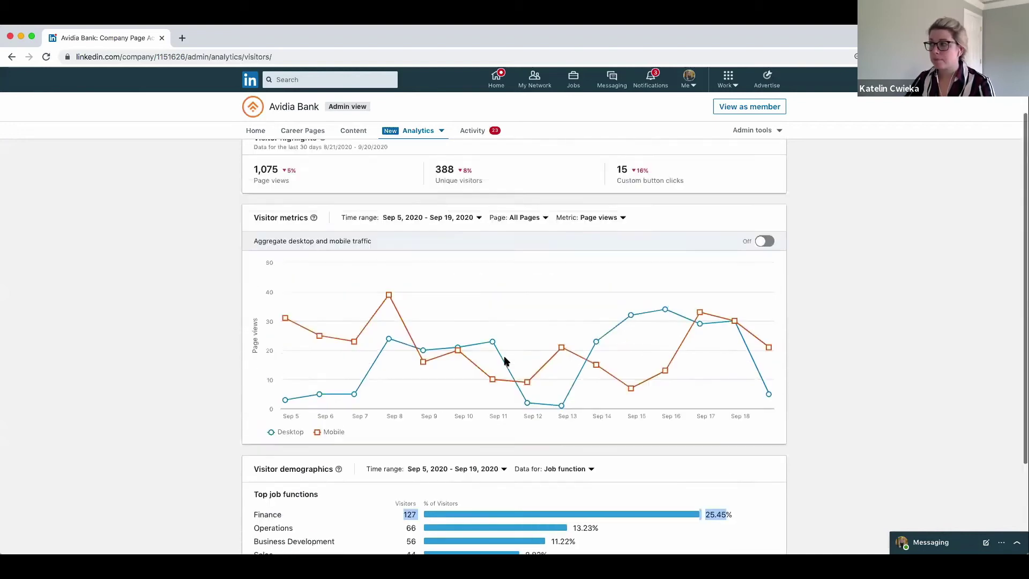
{"action": "left_click", "coordinate": [423, 132]}
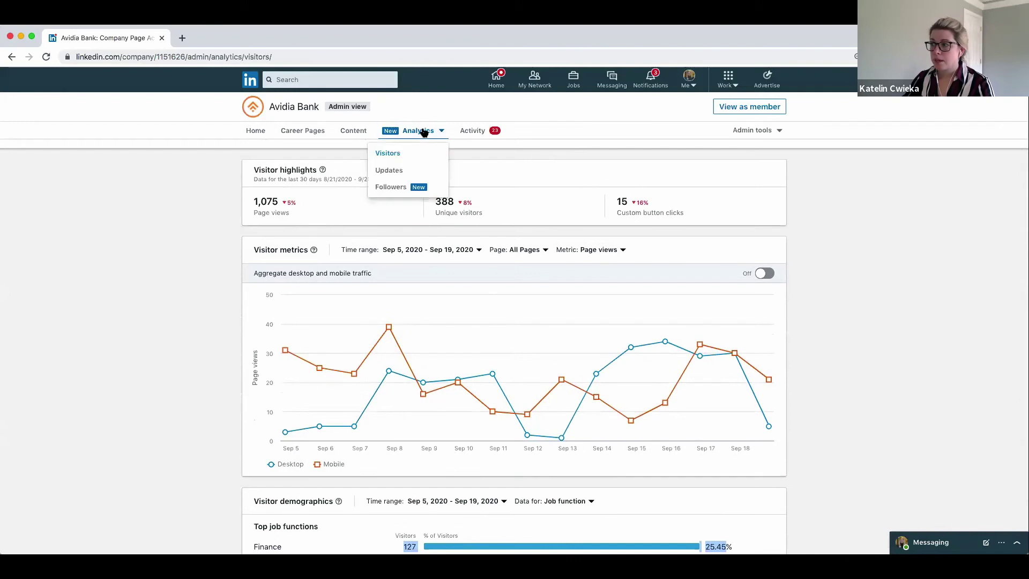
{"action": "left_click", "coordinate": [395, 168]}
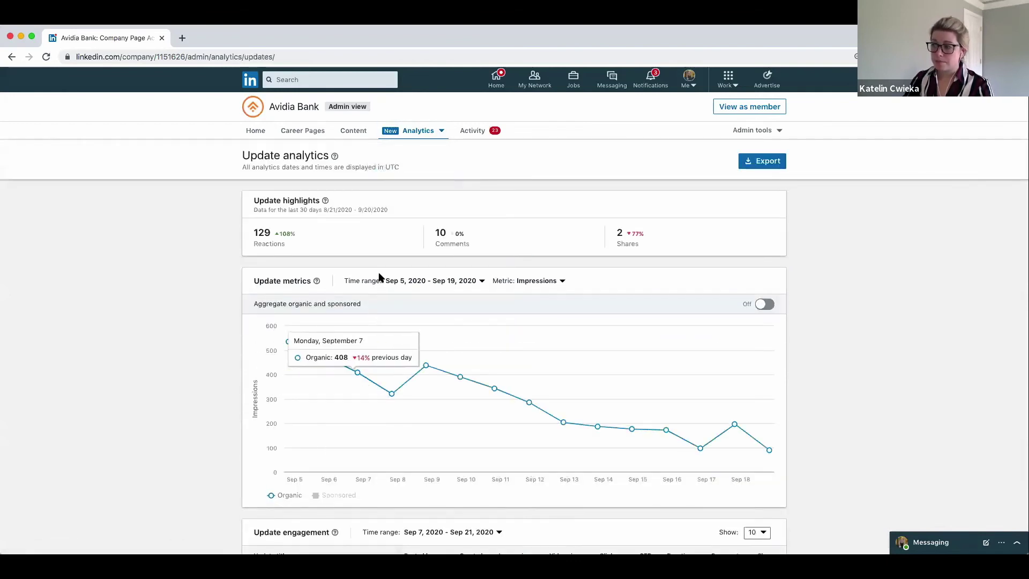
{"action": "scroll", "coordinate": [517, 259], "scroll_direction": "down", "scroll_amount": 5}
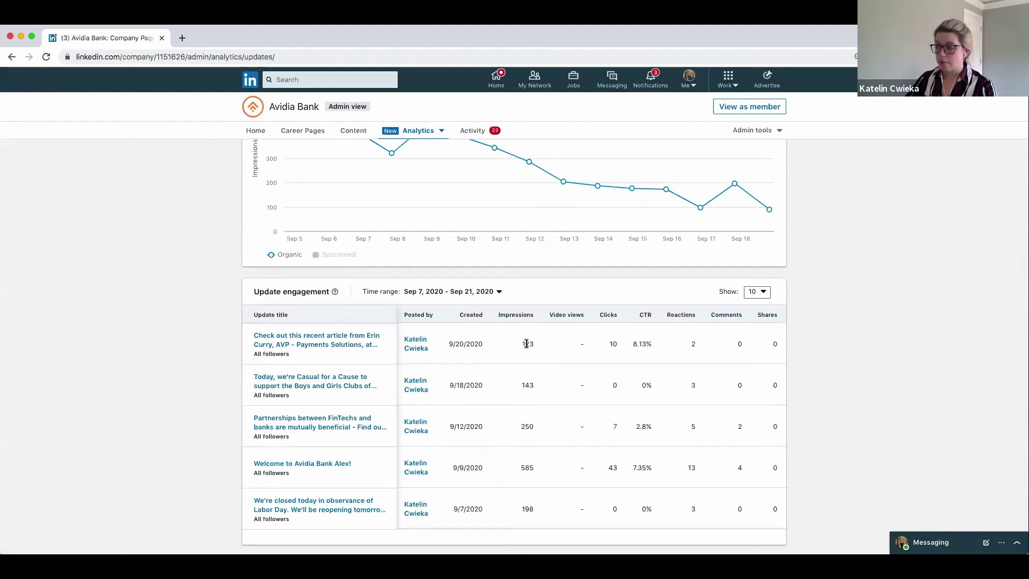
{"action": "mouse_move", "coordinate": [636, 343]}
{"action": "left_mouse_down"}
{"action": "mouse_move", "coordinate": [665, 345]}
{"action": "mouse_move", "coordinate": [631, 348]}
{"action": "left_mouse_up"}
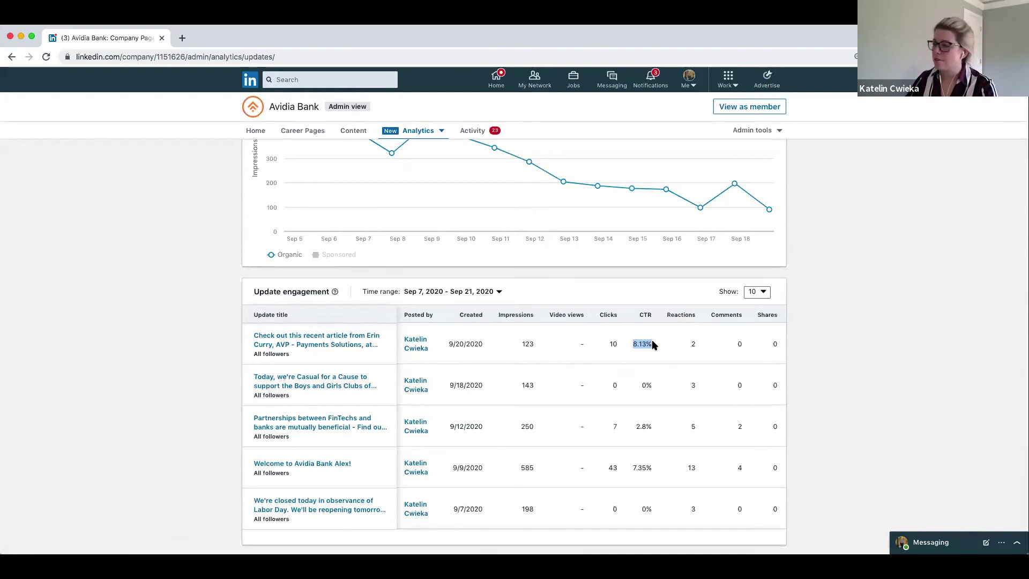
{"action": "left_click", "coordinate": [635, 343]}
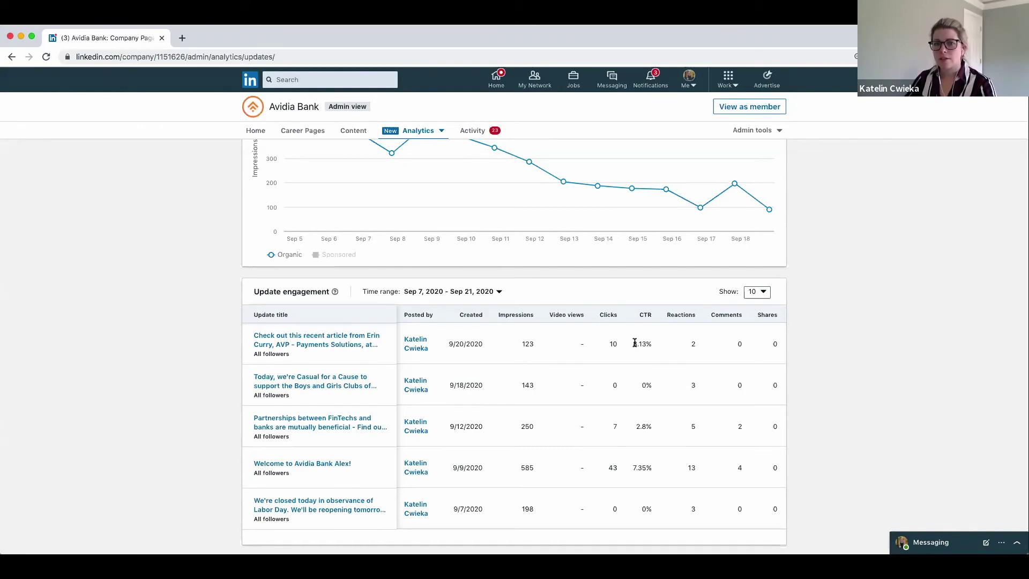
{"action": "scroll", "coordinate": [540, 338], "scroll_direction": "down", "scroll_amount": 1}
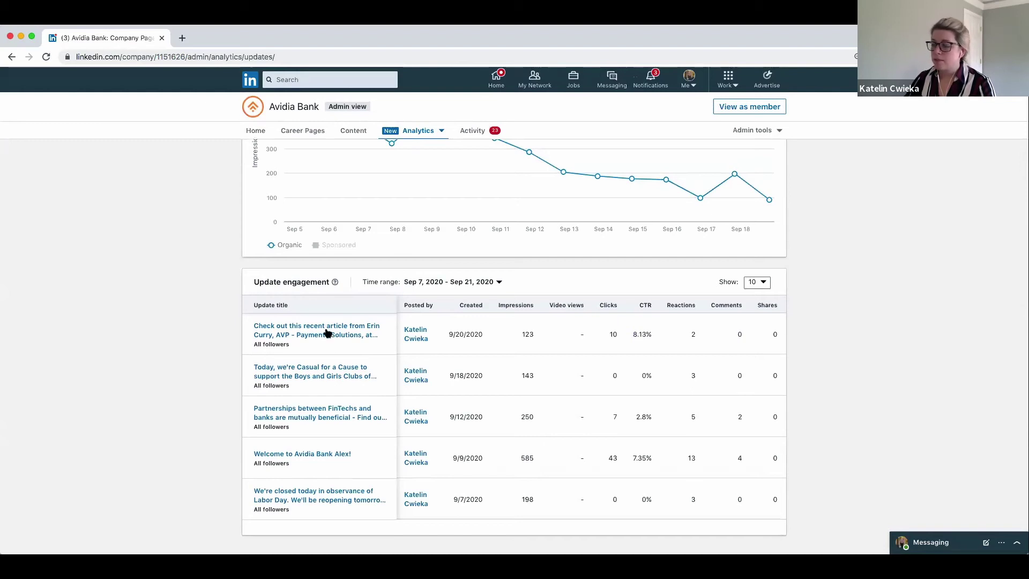
View the recent Payments Solutions article update and the Labor Day closure update from the update engagement table.
{"action": "left_click", "coordinate": [278, 332]}
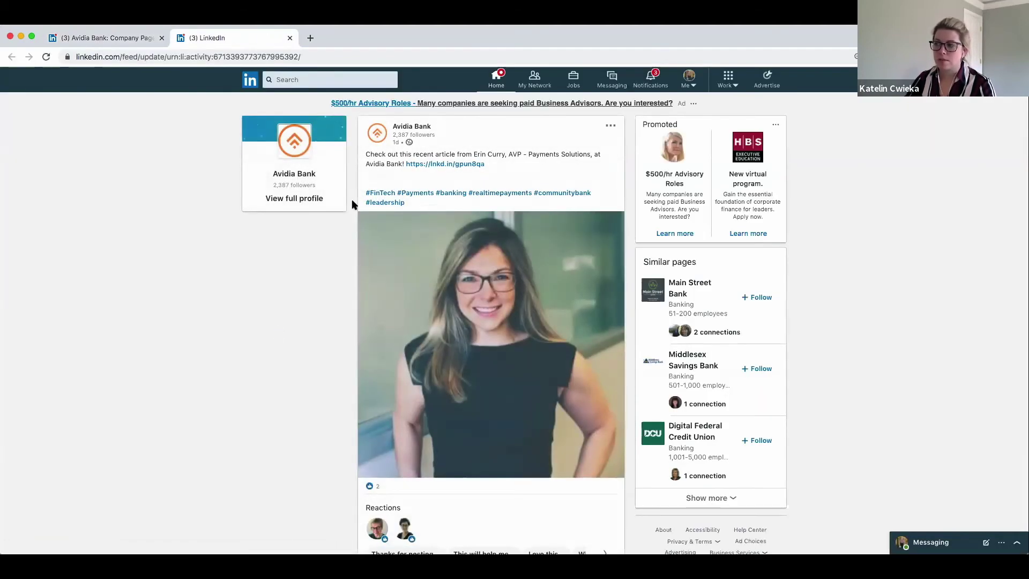
{"action": "left_click", "coordinate": [119, 39]}
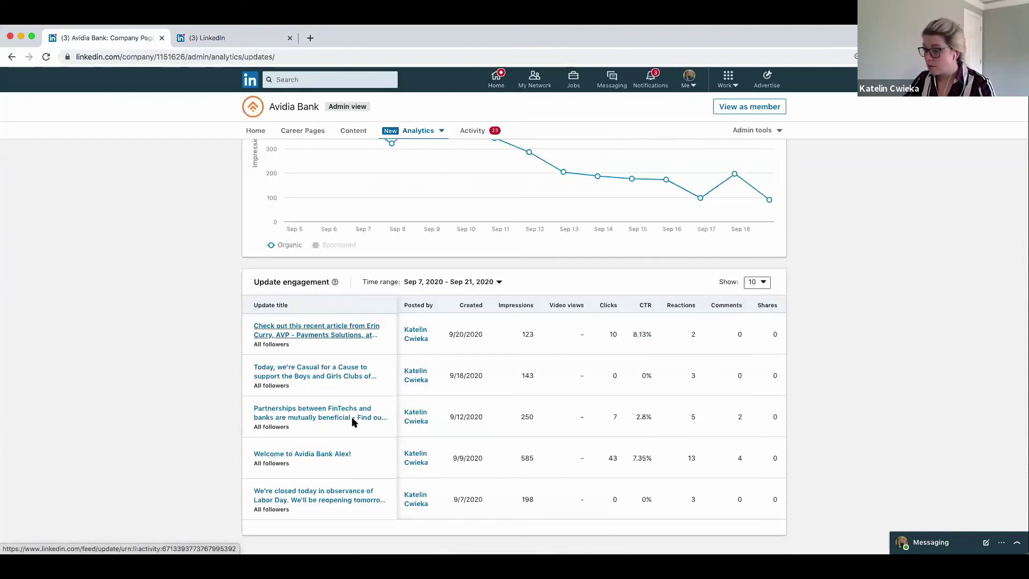
{"action": "left_click", "coordinate": [290, 500]}
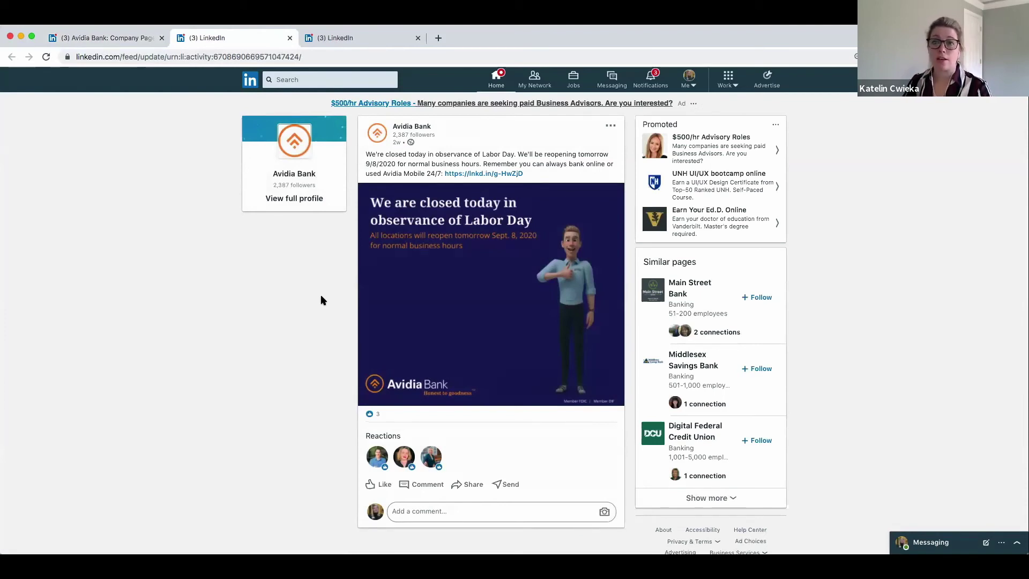
Return to the Avidia Bank page's analytics and open the follower analytics.
{"action": "left_click", "coordinate": [114, 38]}
{"action": "left_click", "coordinate": [419, 133]}
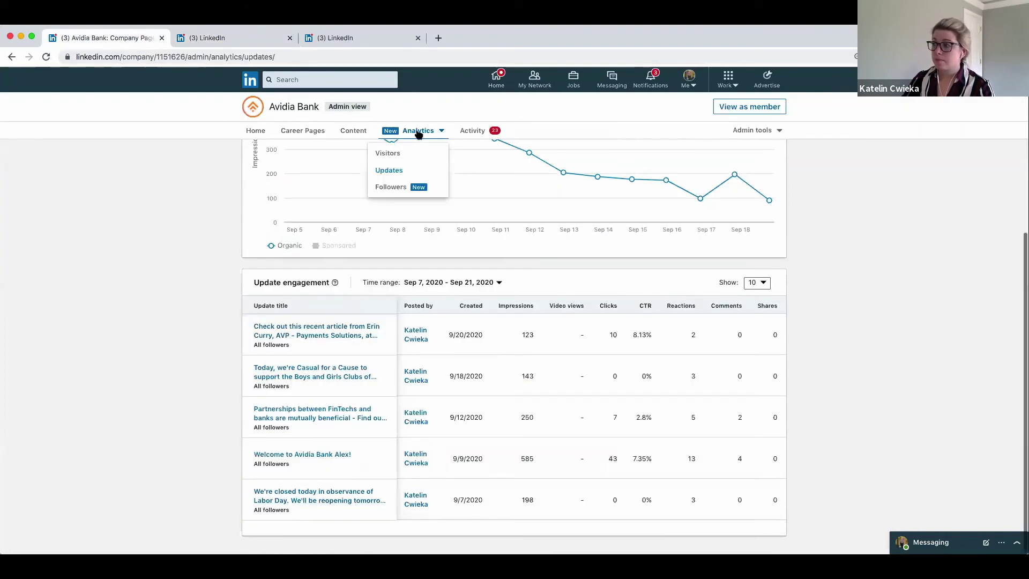
{"action": "left_click", "coordinate": [397, 190]}
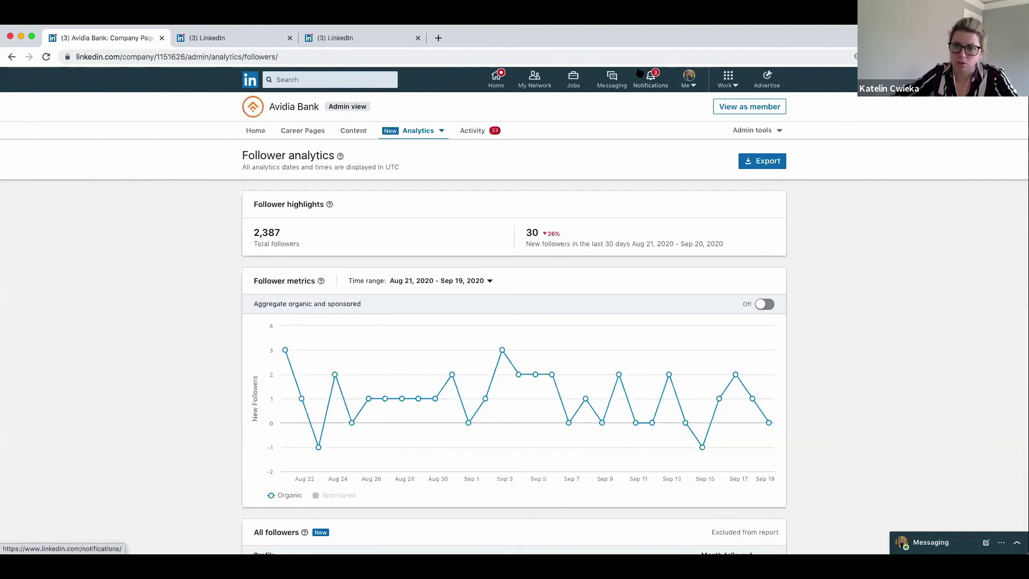
Open the account's Settings & Privacy and show the Communications settings.
{"action": "left_click", "coordinate": [687, 80]}
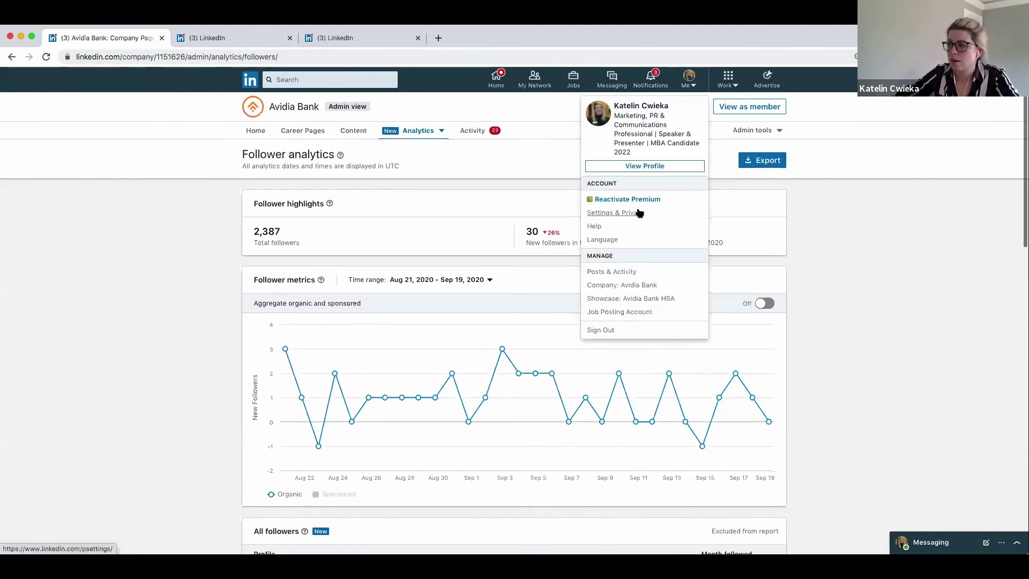
{"action": "left_click", "coordinate": [639, 213]}
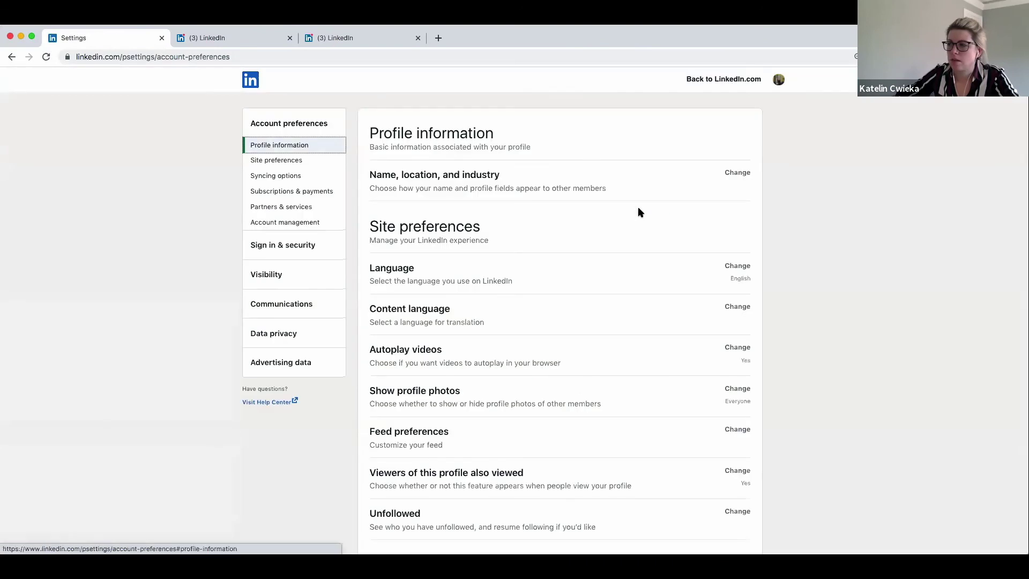
{"action": "left_click", "coordinate": [270, 305]}
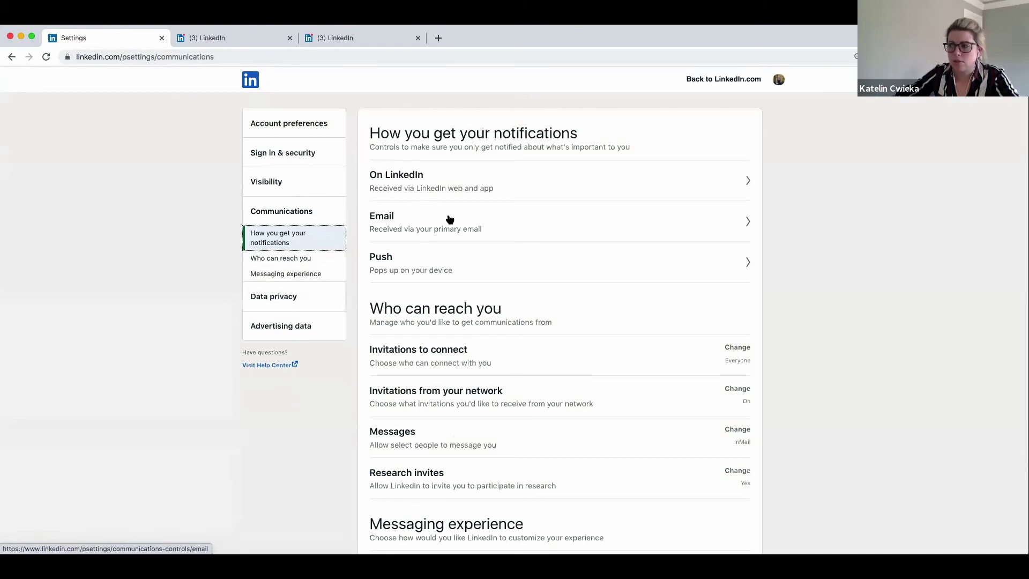
Review the Conversations notification options under On LinkedIn and go back to the Communications overview.
{"action": "left_click", "coordinate": [440, 185]}
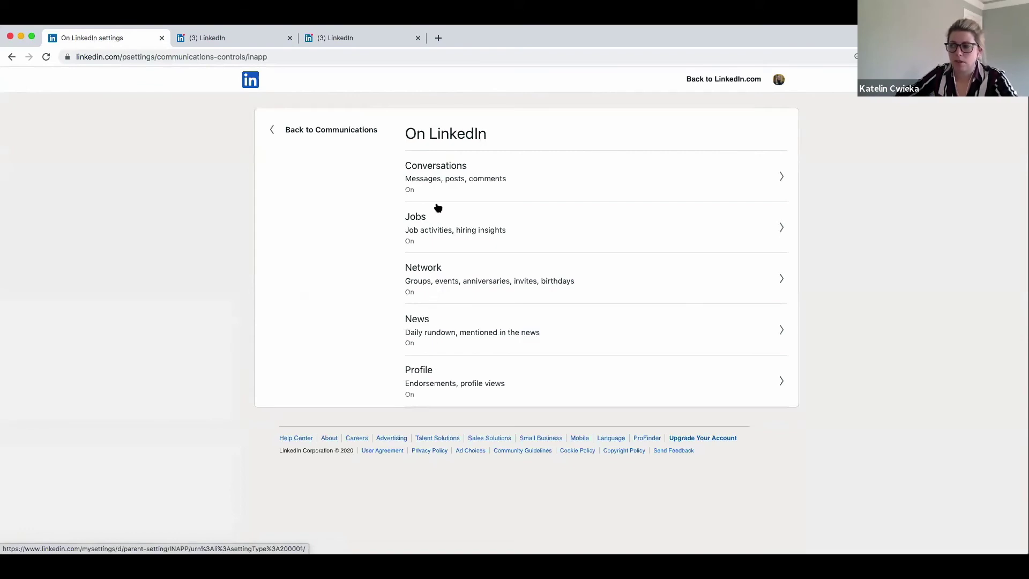
{"action": "left_click", "coordinate": [440, 185]}
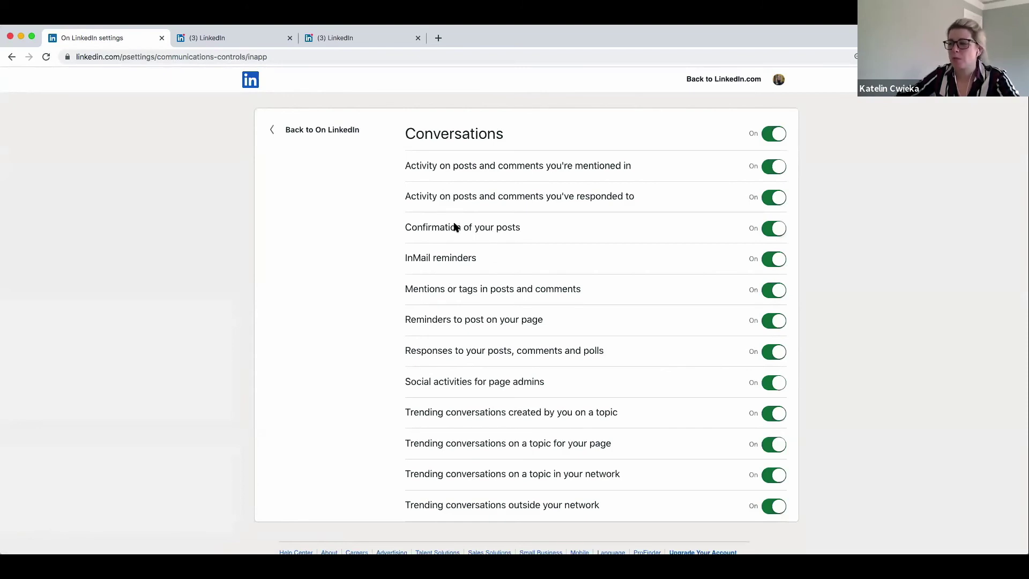
{"action": "scroll", "coordinate": [464, 268], "scroll_direction": "down", "scroll_amount": 2}
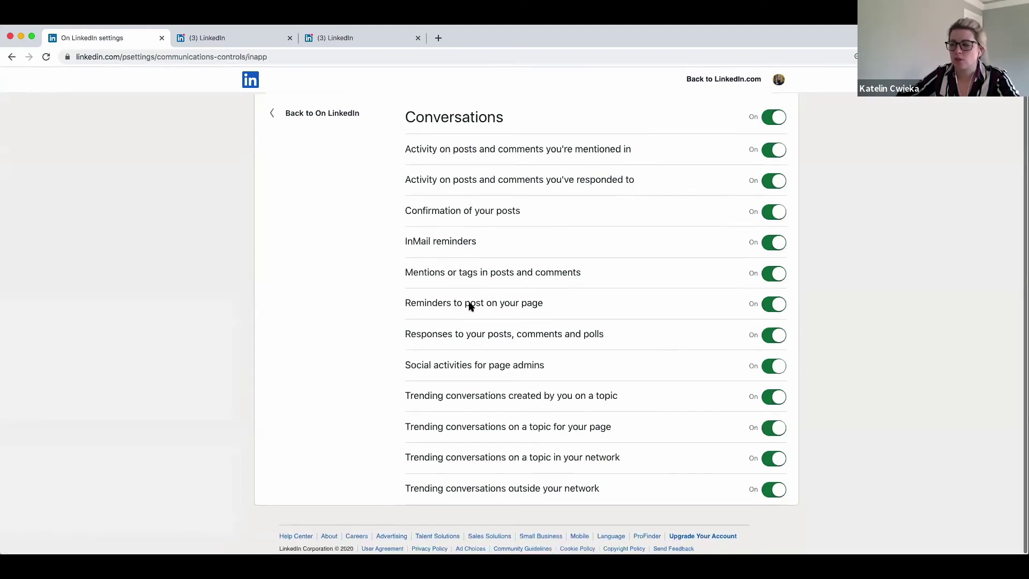
{"action": "left_click", "coordinate": [287, 115]}
{"action": "left_click", "coordinate": [283, 130]}
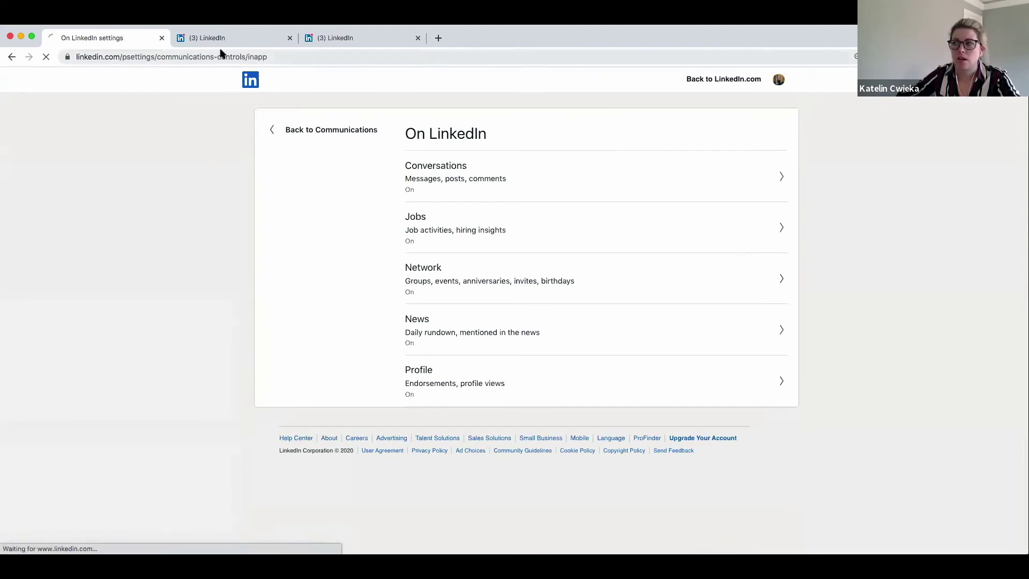
Switch to the browser tab showing the Labor Day closure post and look over the post.
{"action": "left_click", "coordinate": [211, 37]}
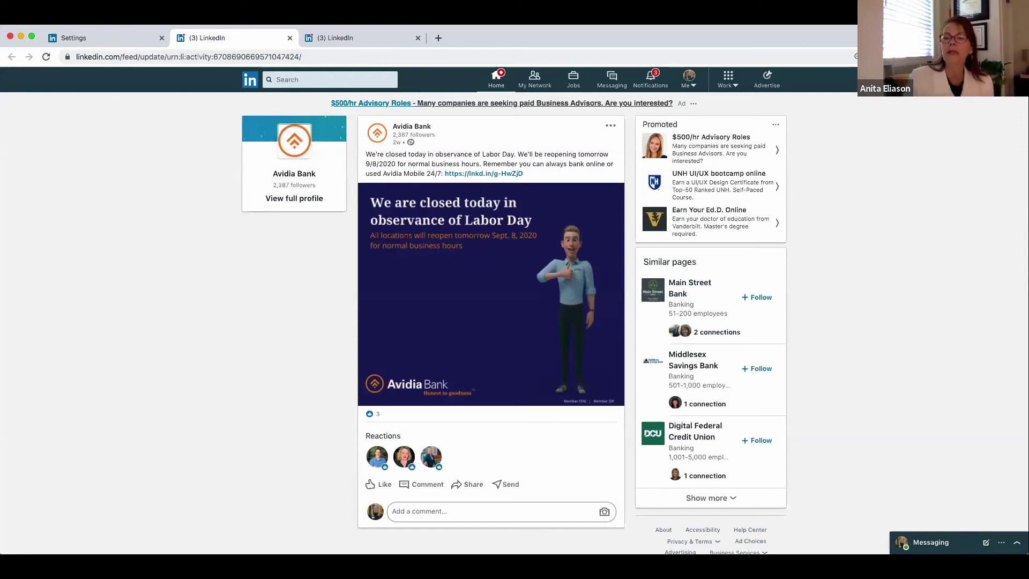
{"action": "left_click", "coordinate": [694, 86]}
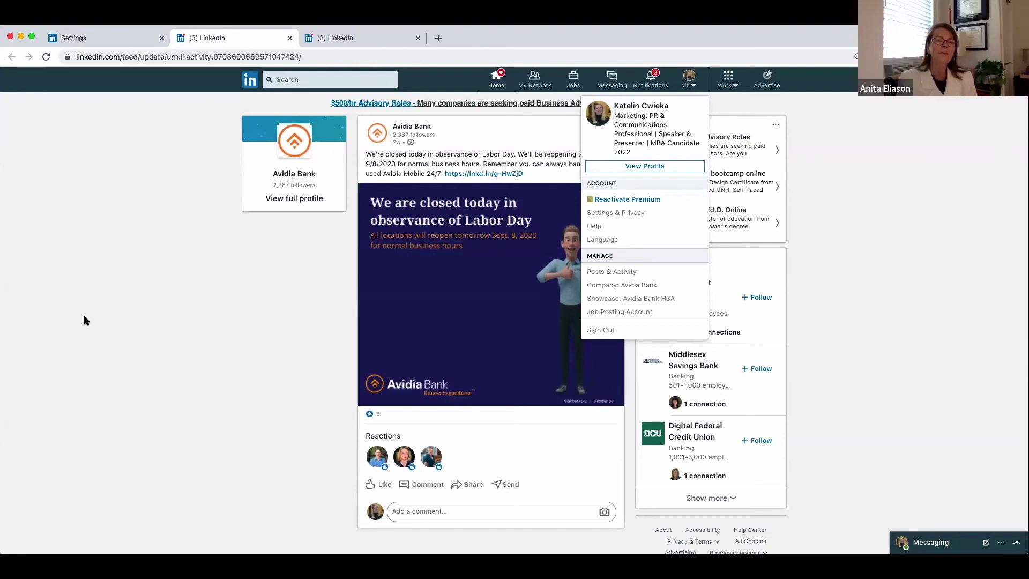
{"action": "left_click", "coordinate": [141, 311]}
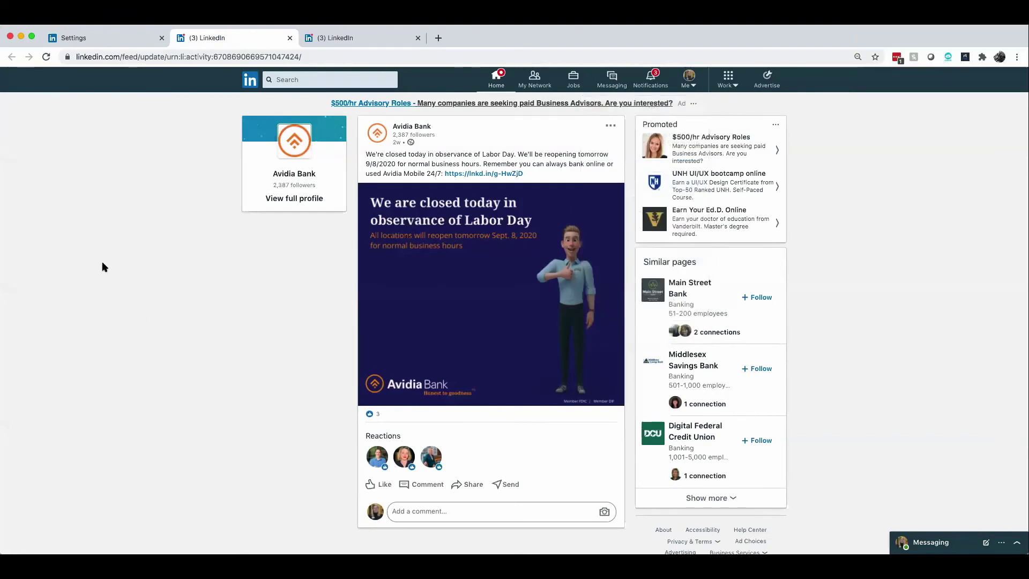
{"action": "scroll", "coordinate": [104, 267], "scroll_direction": "down", "scroll_amount": 1}
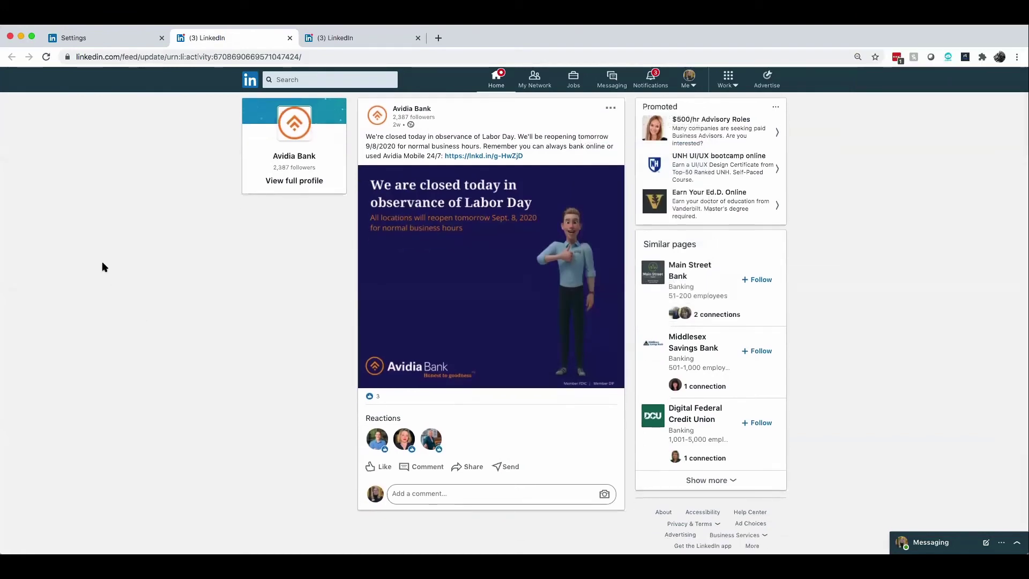
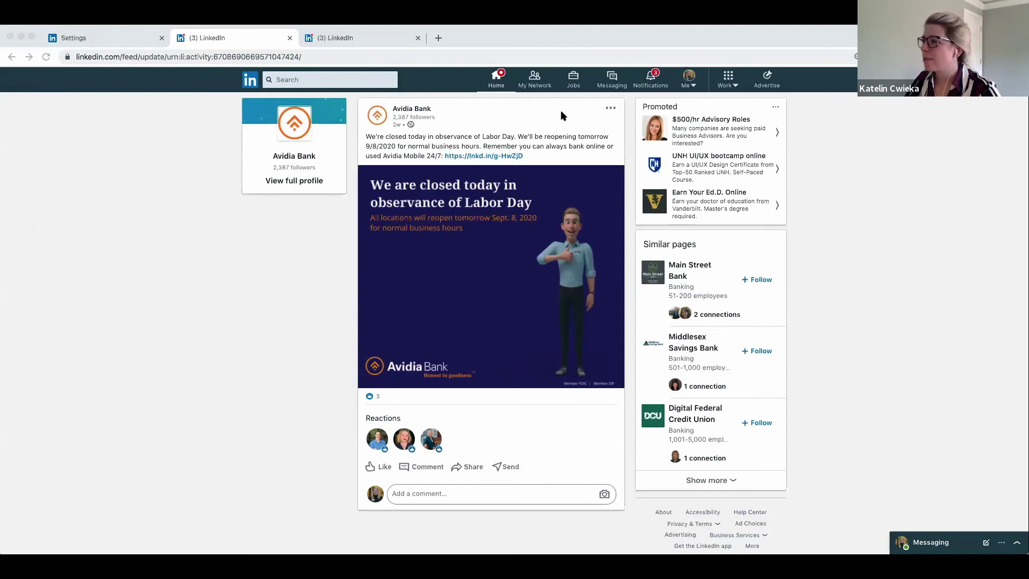
Open the account's own profile, expand the About section and read through it to Awards & Recognition.
{"action": "left_click", "coordinate": [688, 88]}
{"action": "left_click", "coordinate": [688, 88]}
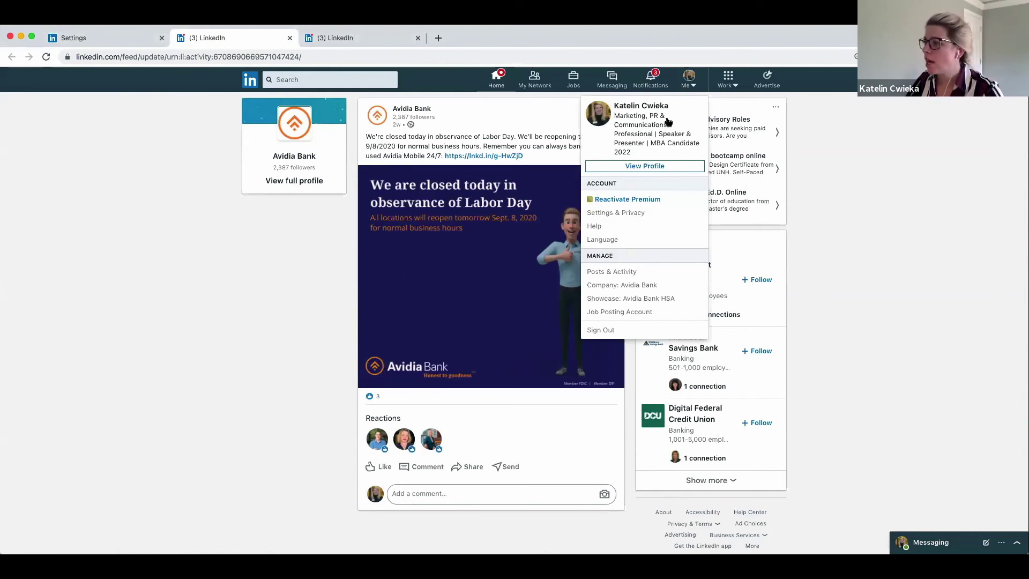
{"action": "left_click", "coordinate": [634, 166]}
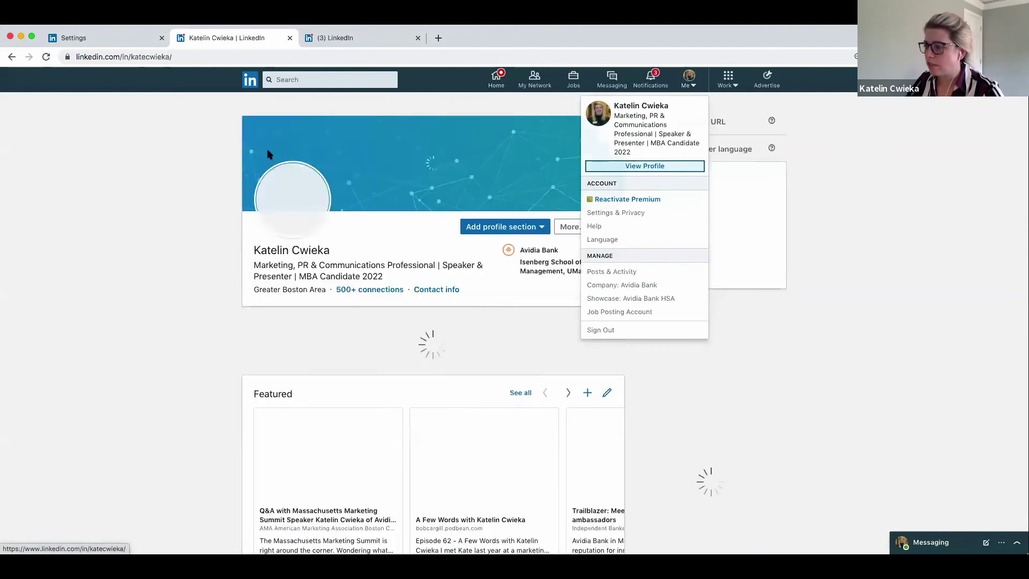
{"action": "scroll", "coordinate": [333, 274], "scroll_direction": "down", "scroll_amount": 5}
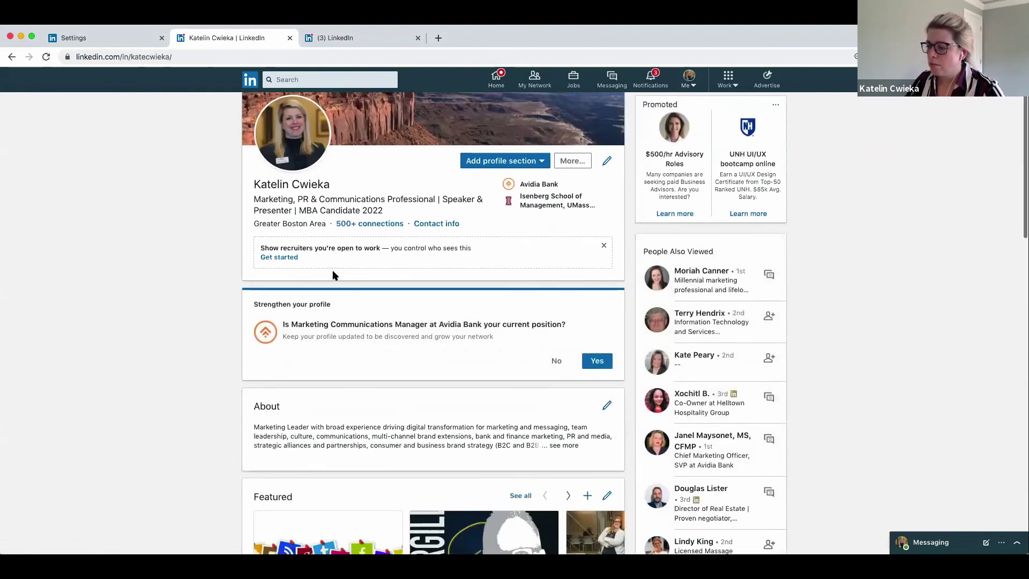
{"action": "left_click", "coordinate": [567, 252]}
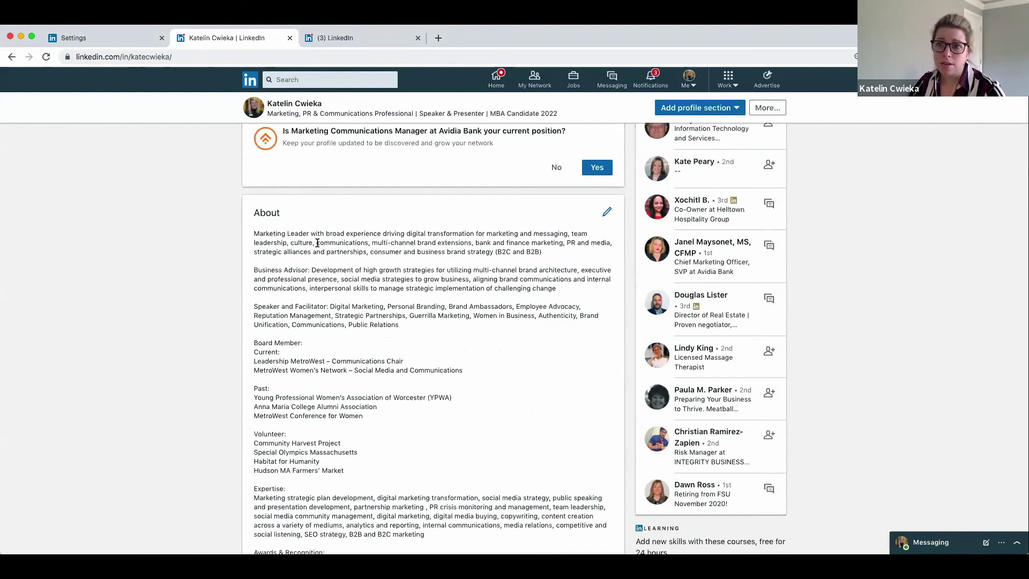
{"action": "scroll", "coordinate": [317, 243], "scroll_direction": "down", "scroll_amount": 3}
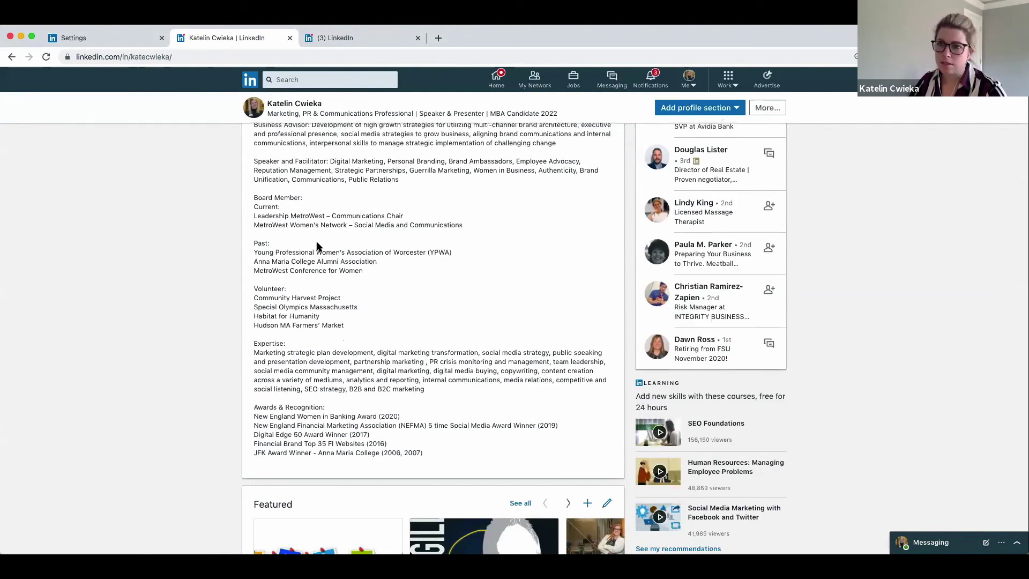
Look through the profile's Featured items, dashboard, Activity and Experience sections.
{"action": "scroll", "coordinate": [317, 246], "scroll_direction": "down", "scroll_amount": 9}
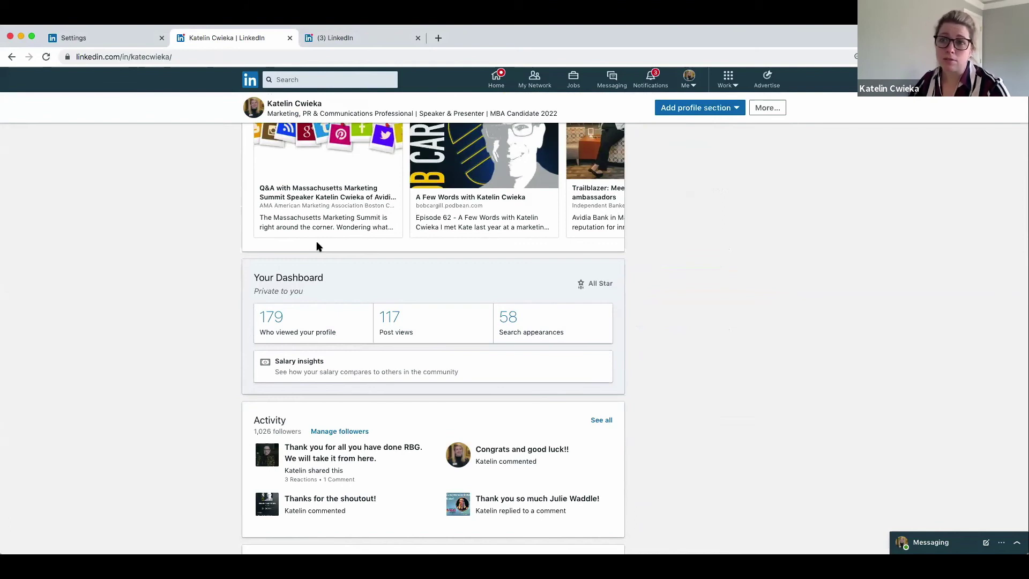
{"action": "scroll", "coordinate": [300, 239], "scroll_direction": "down", "scroll_amount": 5}
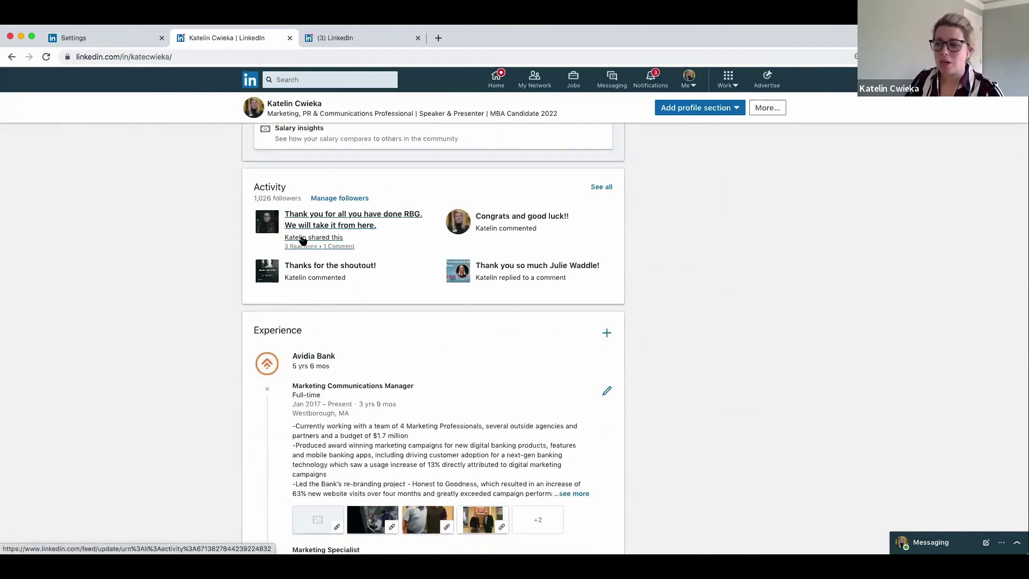
{"action": "scroll", "coordinate": [303, 240], "scroll_direction": "down", "scroll_amount": 9}
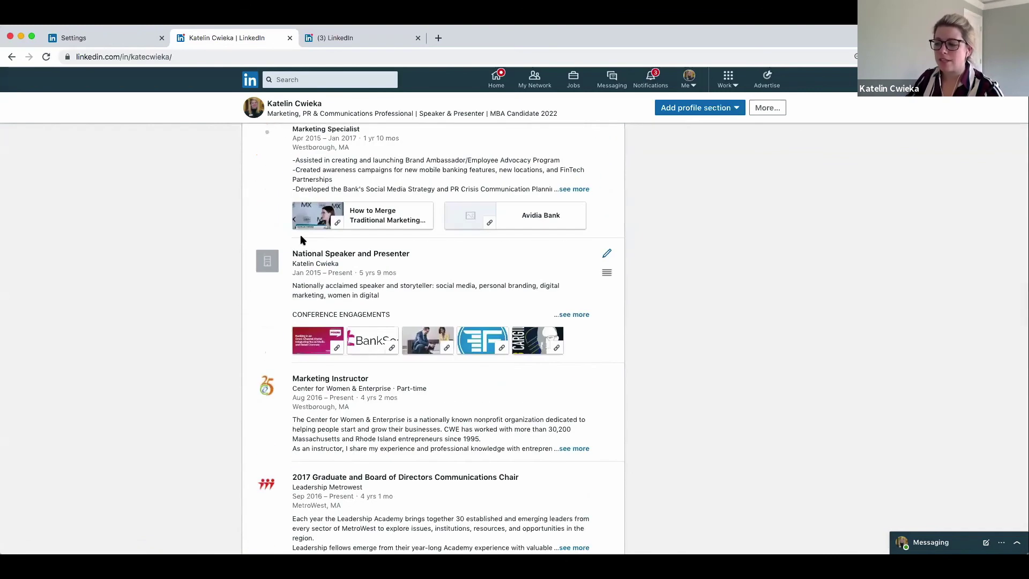
{"action": "scroll", "coordinate": [301, 239], "scroll_direction": "down", "scroll_amount": 12}
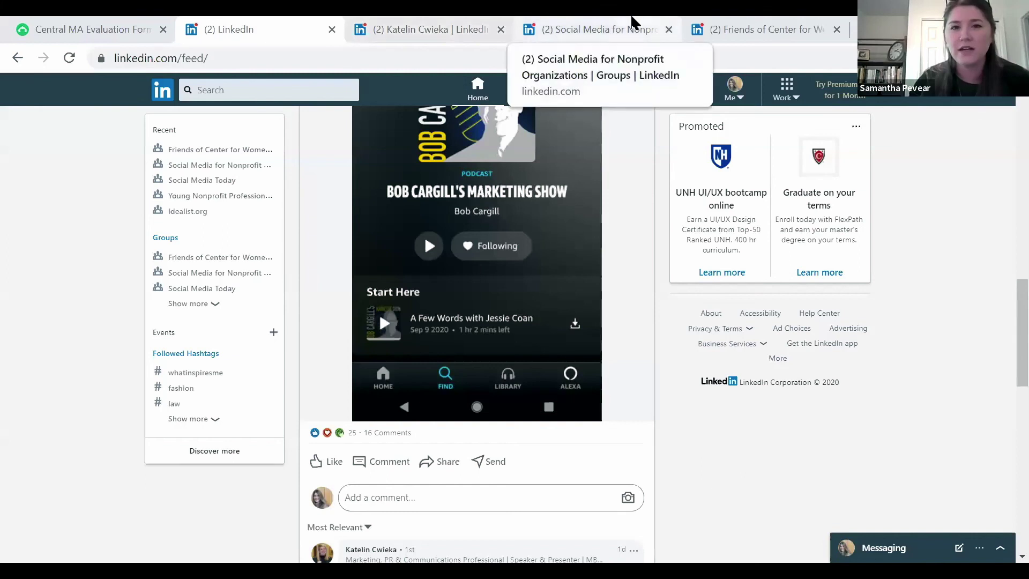
Switch to the Social Media for Nonprofit Organizations group, view its full About details and rules, and close them.
{"action": "left_click", "coordinate": [634, 23]}
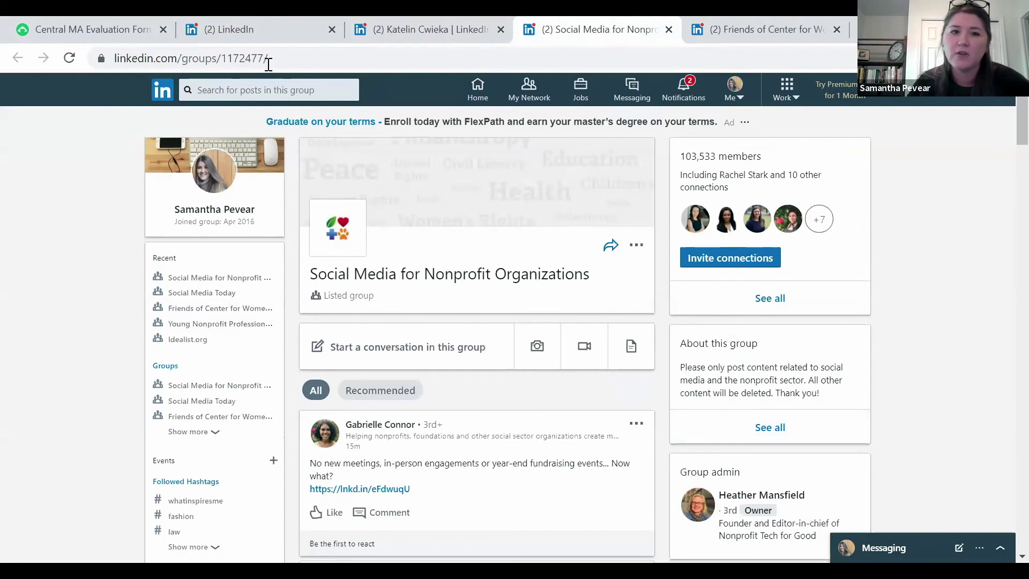
{"action": "left_click", "coordinate": [770, 427]}
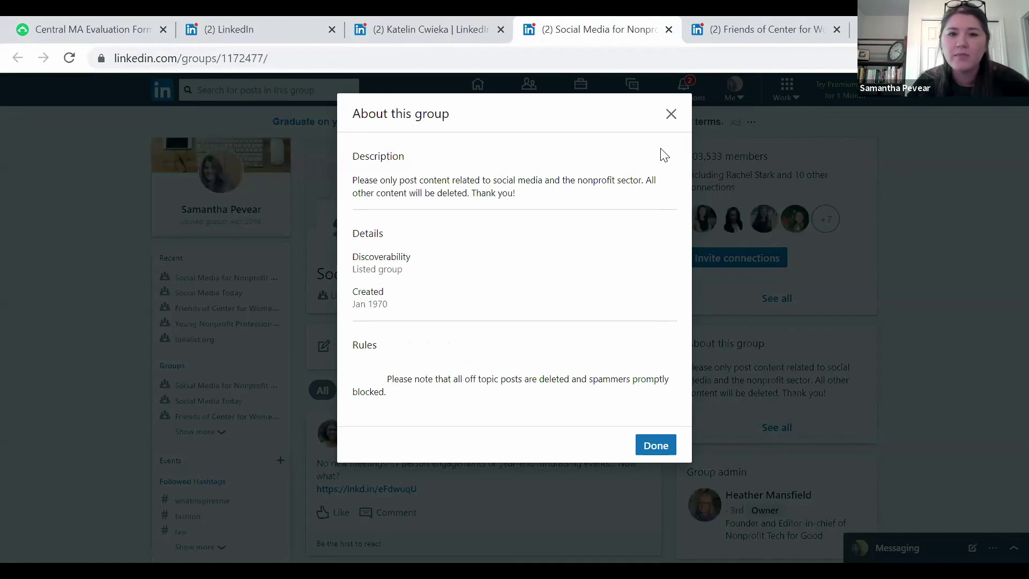
{"action": "left_click", "coordinate": [670, 114]}
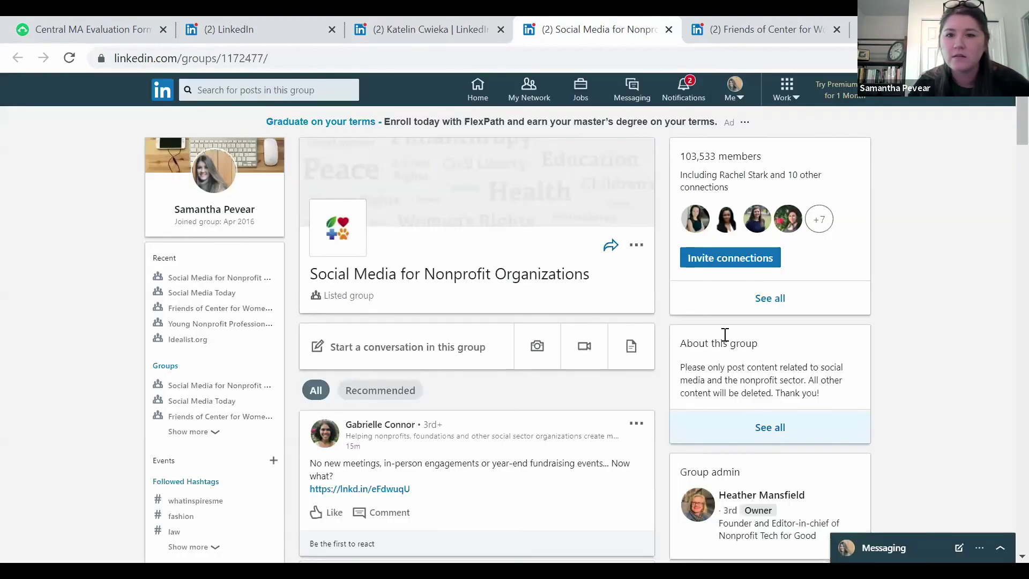